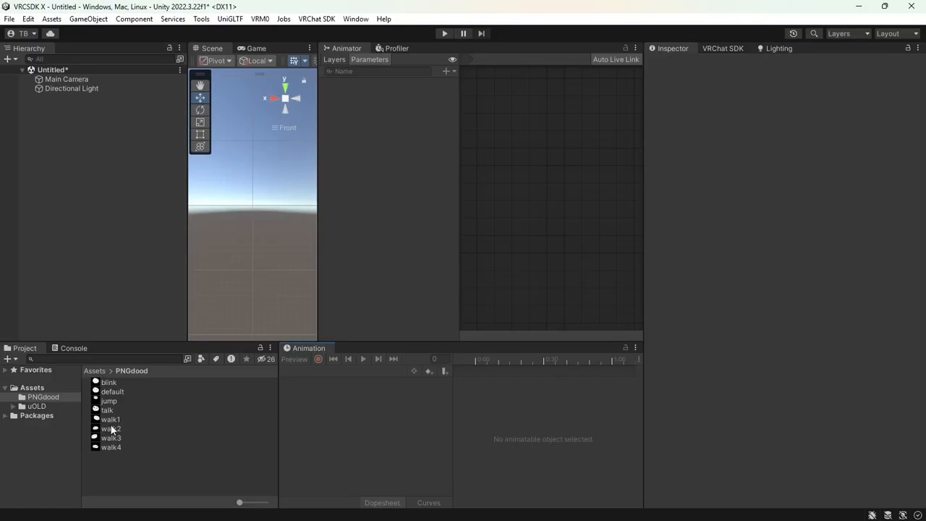
# Preview the blink, jump, talk and walk face textures in PNGdood, ending on the default face
pyautogui.click(116, 384)
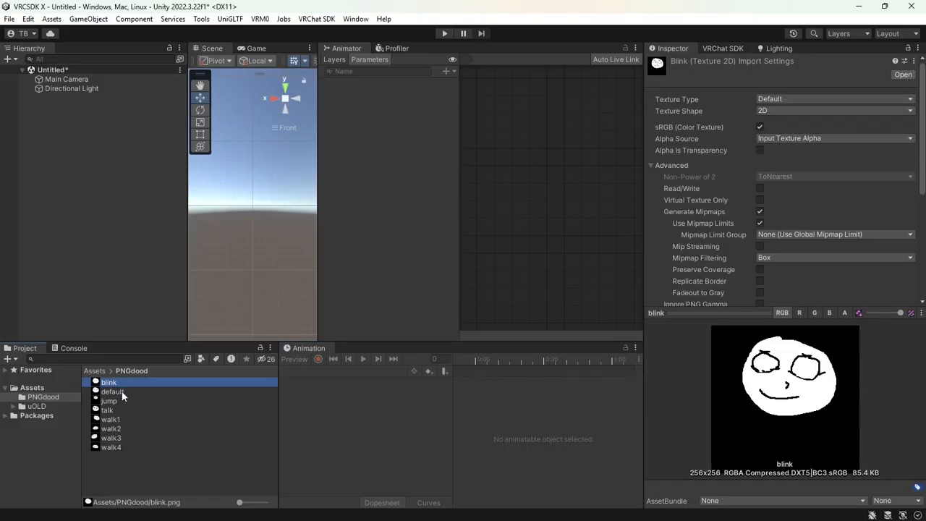
pyautogui.click(122, 392)
pyautogui.click(121, 403)
pyautogui.click(125, 419)
pyautogui.click(125, 429)
pyautogui.click(129, 410)
pyautogui.click(131, 401)
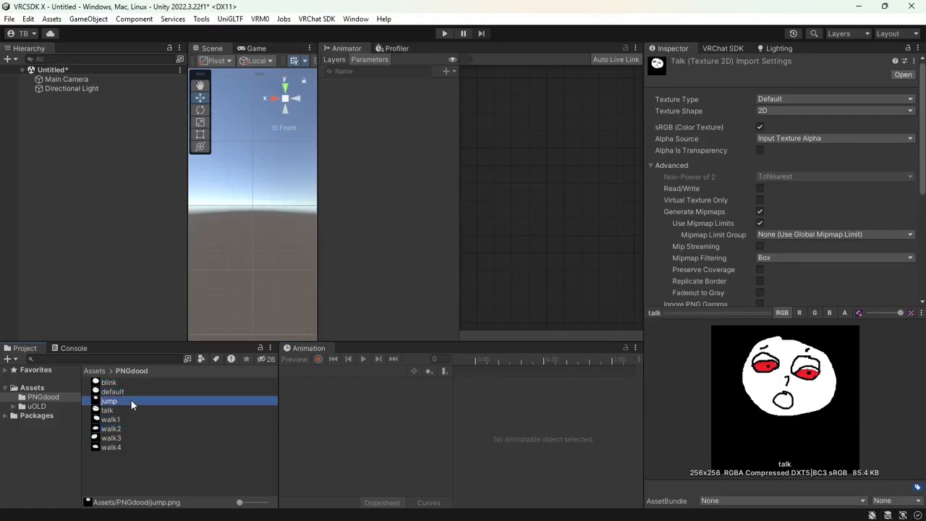
pyautogui.click(133, 392)
pyautogui.click(134, 384)
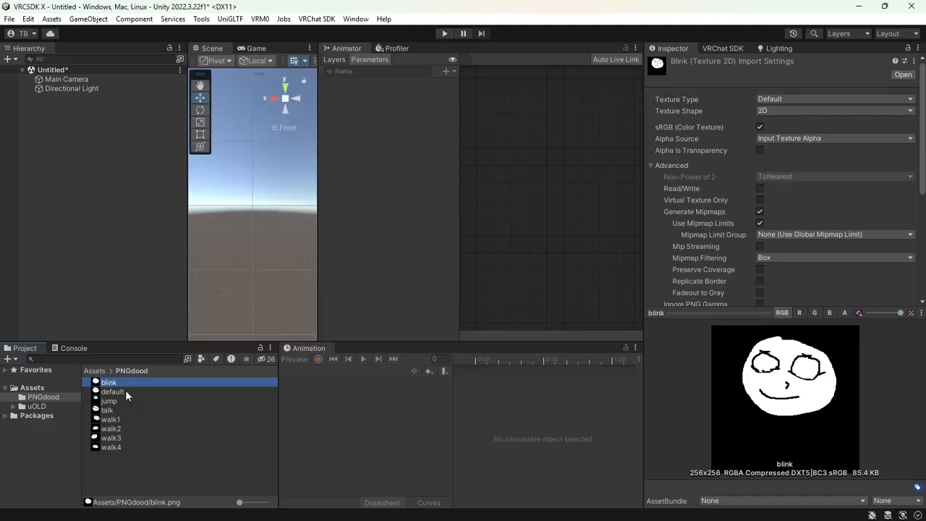
pyautogui.click(126, 391)
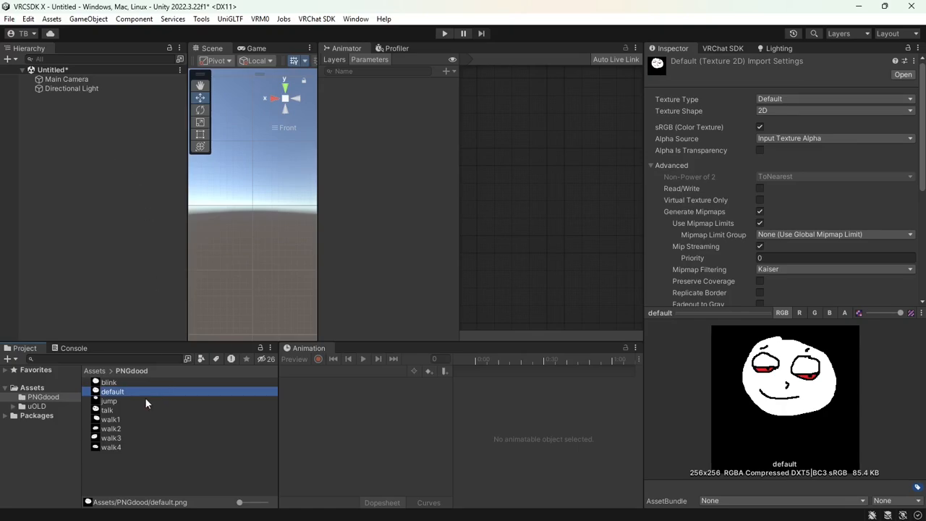
# Create an empty GameObject and rename it AVATAR
pyautogui.click(89, 20)
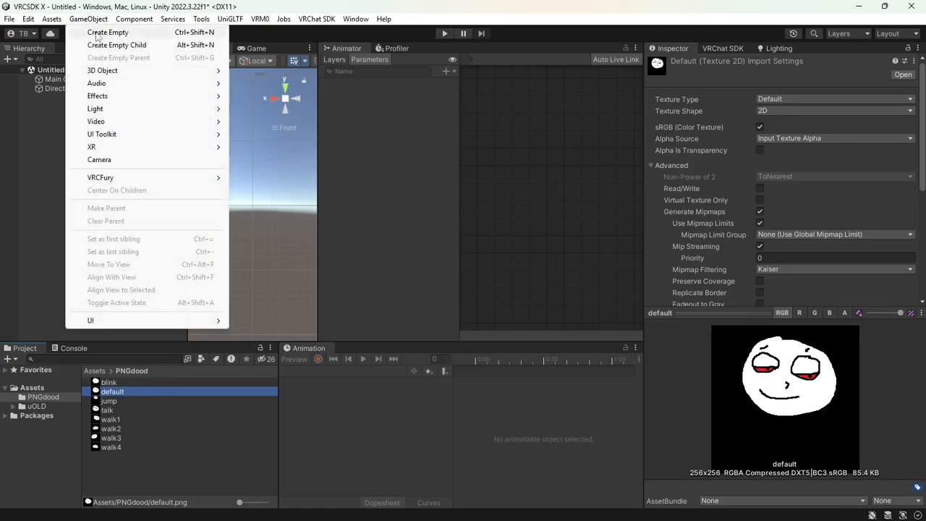
pyautogui.click(97, 33)
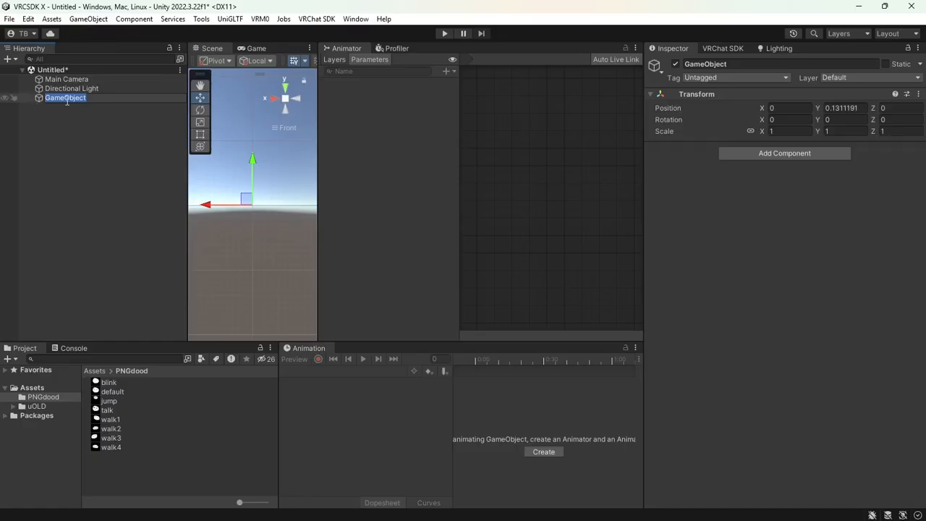
pyautogui.click(758, 64)
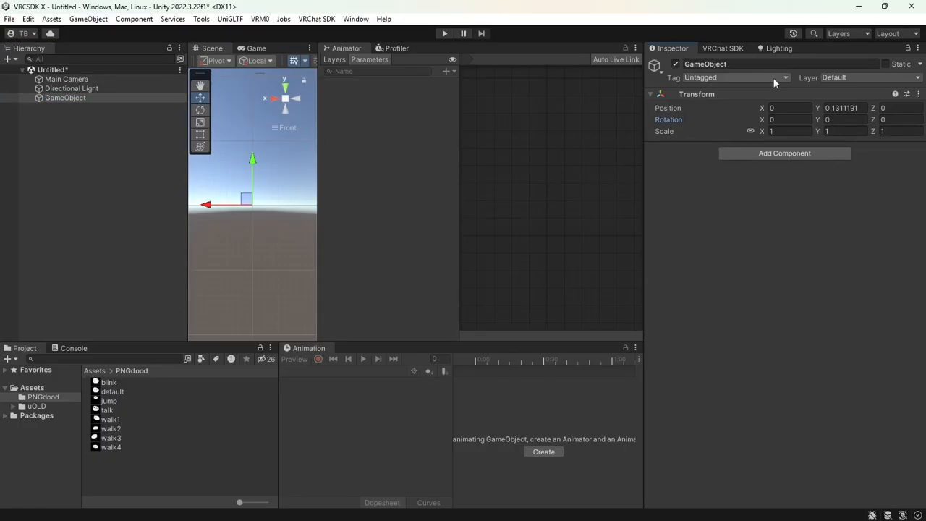
pyautogui.doubleClick(757, 65)
pyautogui.write('AVATAR')
pyautogui.press('capslock')
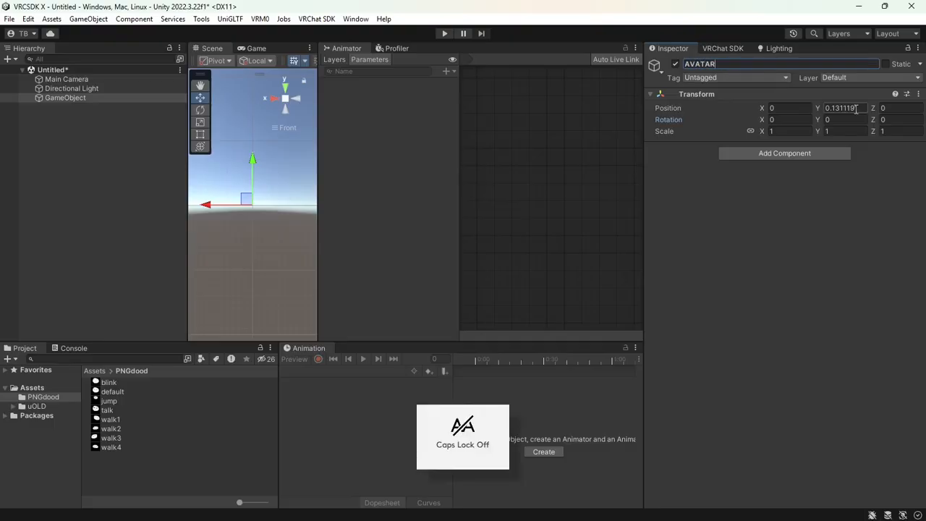
# Set AVATAR's Position Y to 0 and add a VRC Avatar Descriptor component
pyautogui.click(846, 108)
pyautogui.write('0')
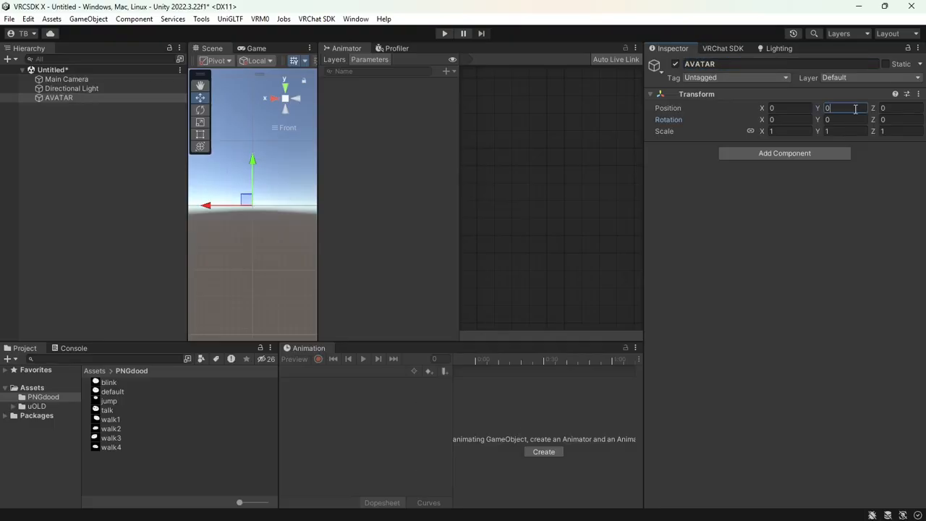
pyautogui.click(833, 119)
pyautogui.click(847, 109)
pyautogui.click(770, 157)
pyautogui.click(779, 194)
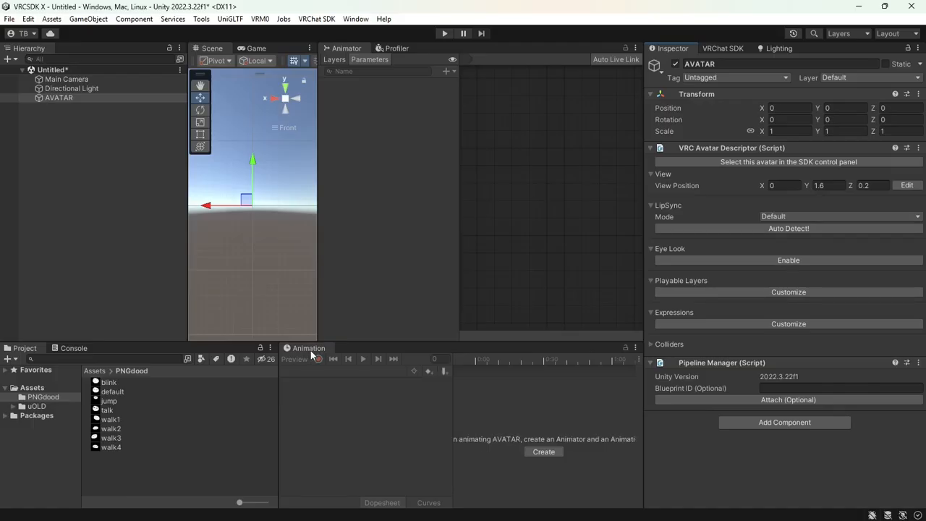
# Create a new animation clip for AVATAR saved as default.anim
pyautogui.click(365, 22)
pyautogui.moveTo(398, 57)
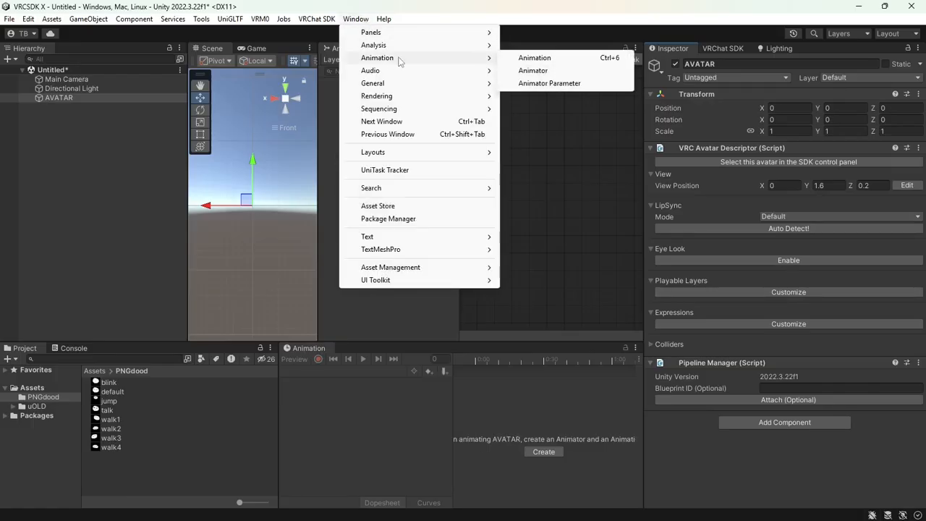
pyautogui.click(528, 70)
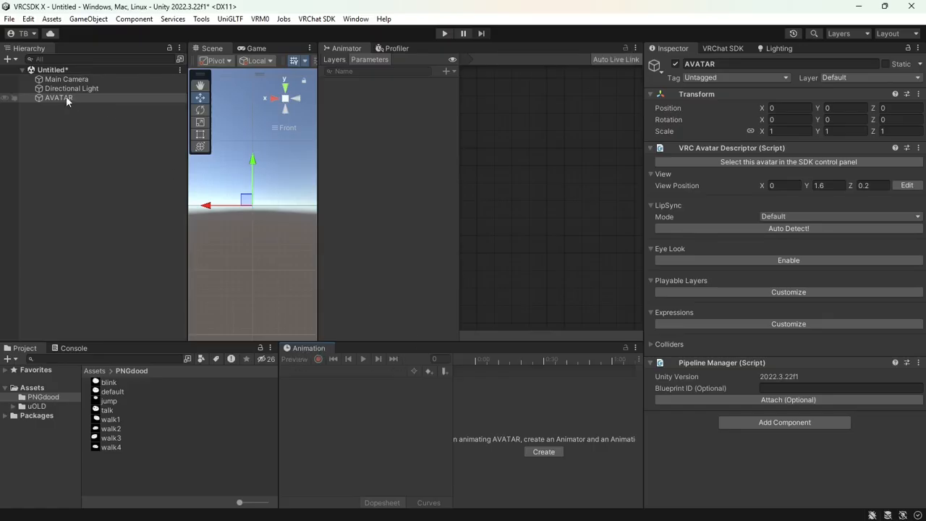
pyautogui.click(544, 452)
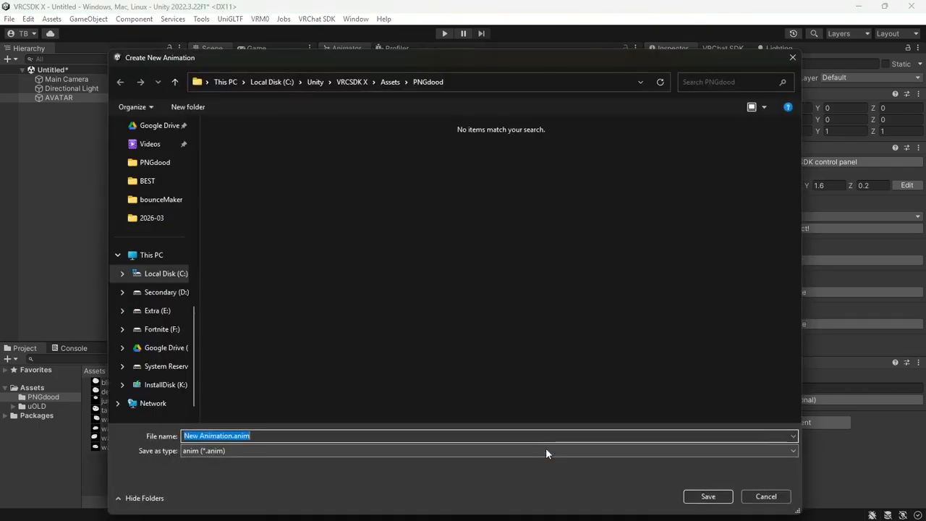
pyautogui.write('default')
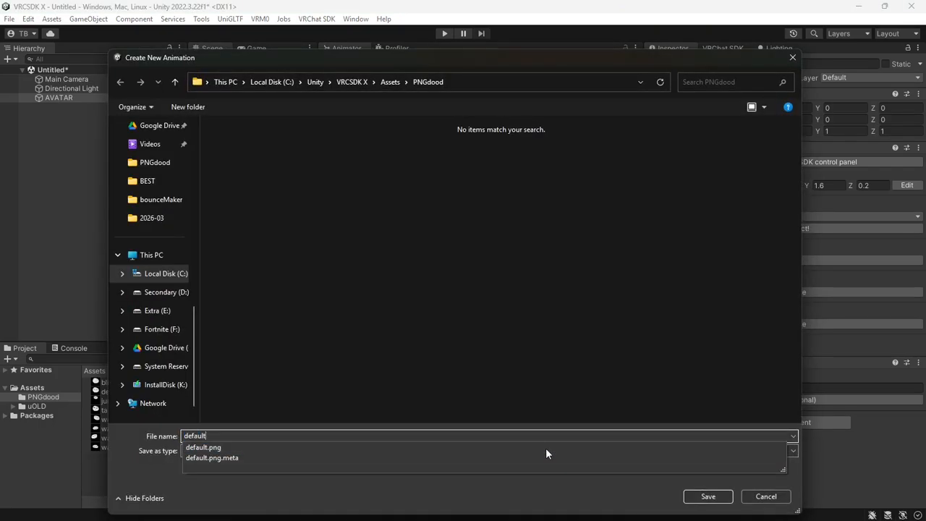
pyautogui.press('Return')
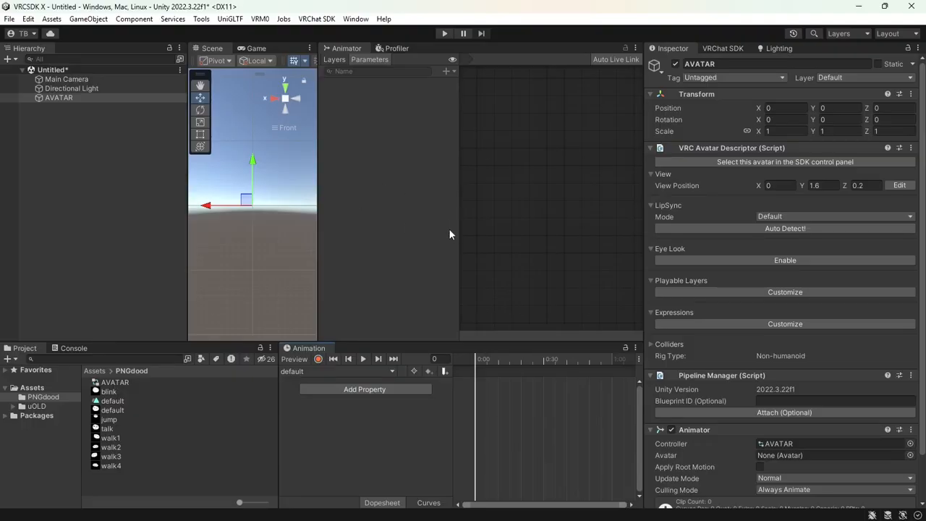
# Open Window > Animation > Animator to show the AVATAR controller's state graph
pyautogui.click(353, 18)
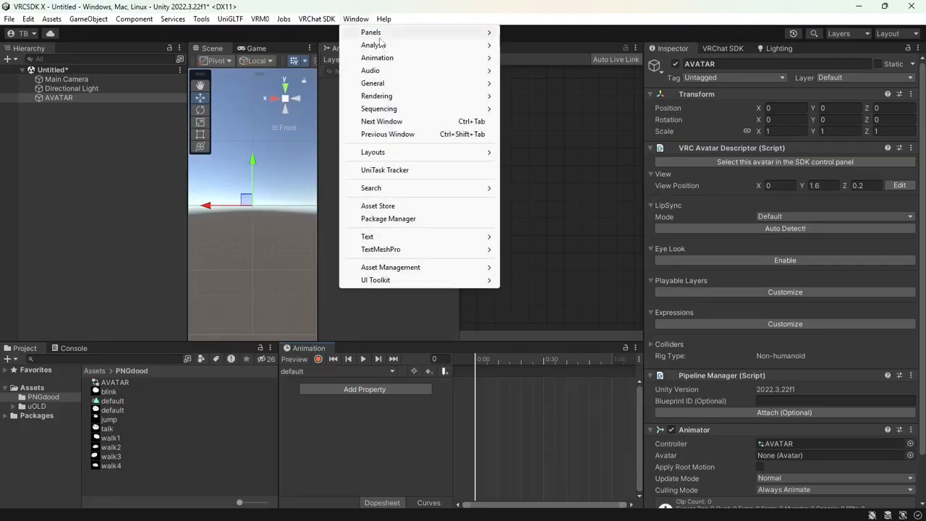
pyautogui.moveTo(403, 59)
pyautogui.click(532, 70)
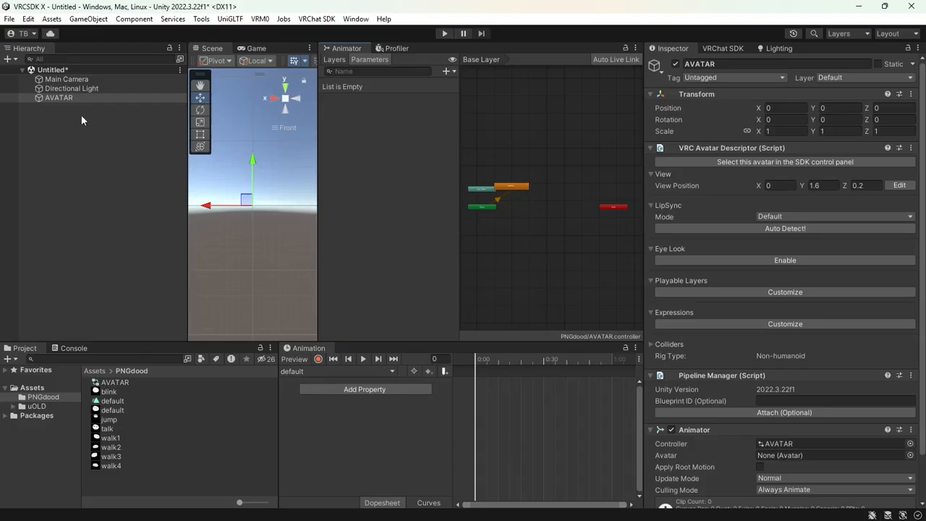
# Create a 3D Plane and nest it under AVATAR
pyautogui.click(93, 20)
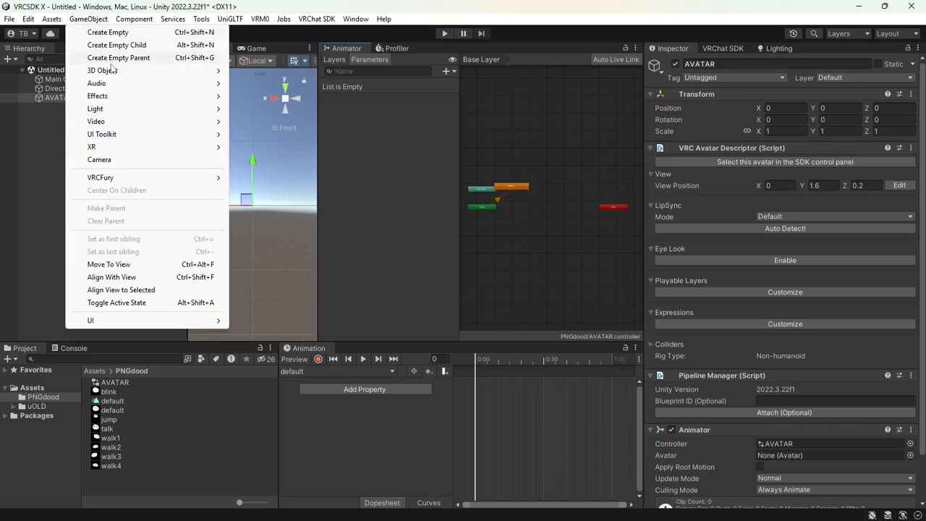
pyautogui.moveTo(114, 71)
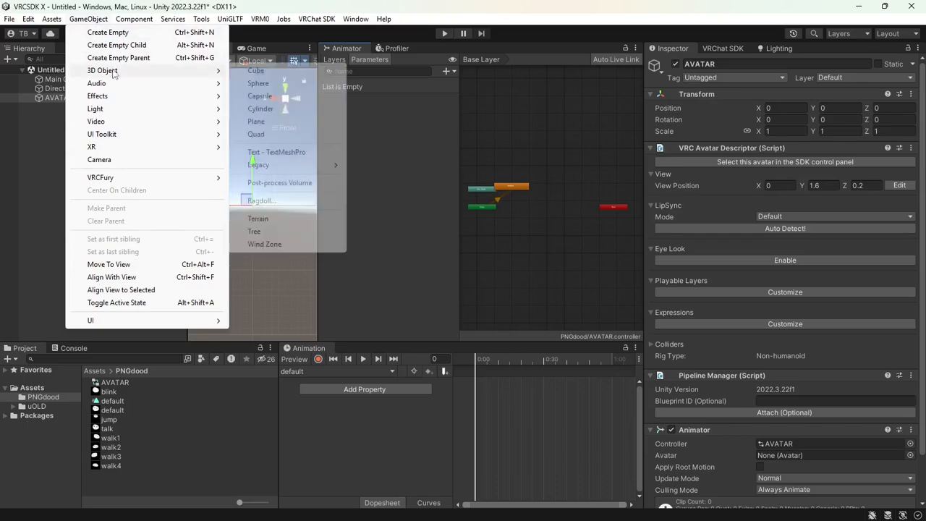
pyautogui.click(257, 122)
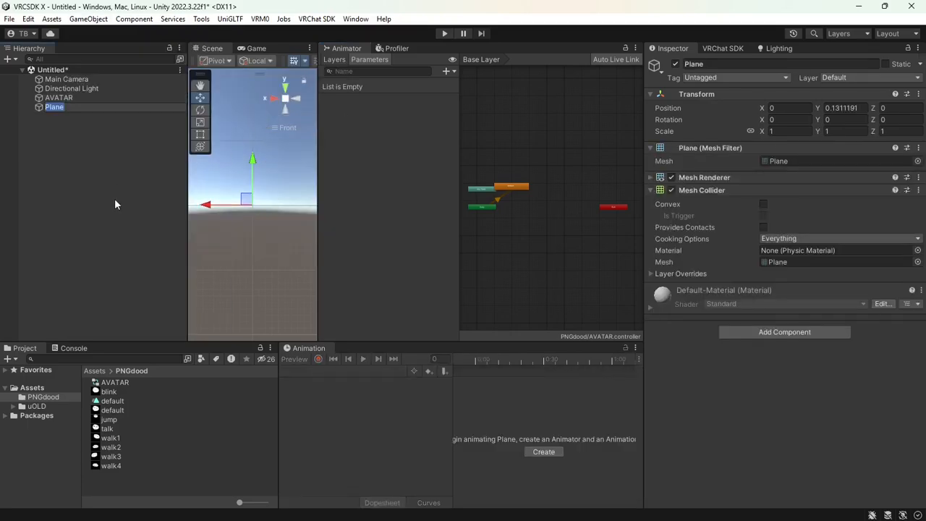
pyautogui.moveTo(49, 108); pyautogui.dragTo(63, 101)
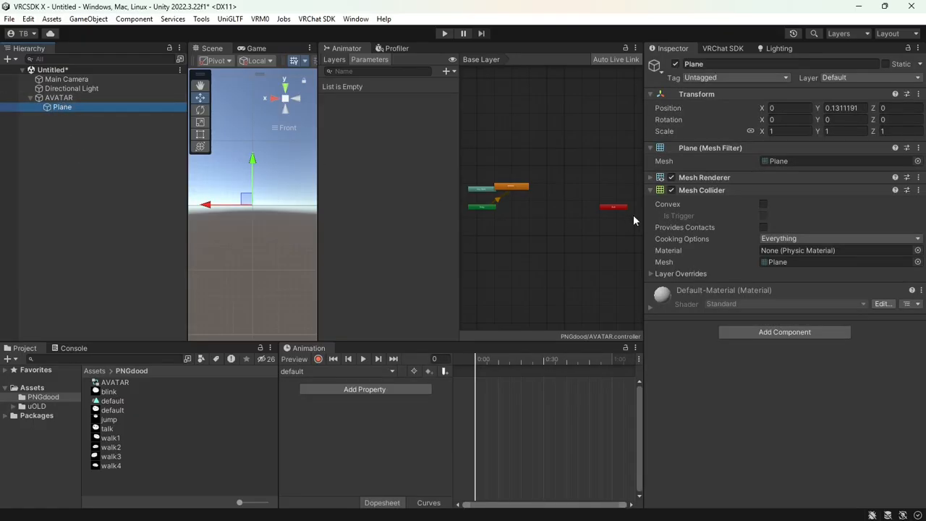
# Set the Plane to Position Y 1.25, Rotation X 90 and Scale 0.25
pyautogui.click(845, 109)
pyautogui.write('1.25')
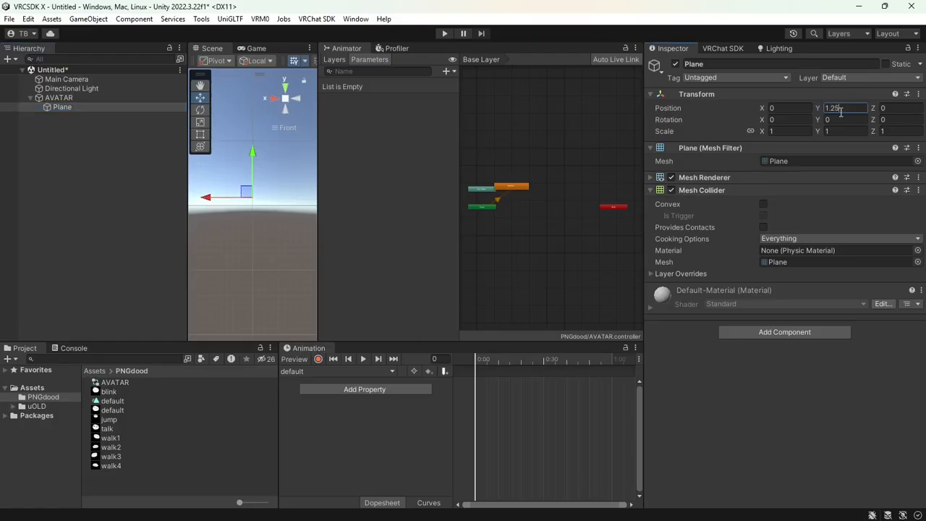
pyautogui.click(806, 118)
pyautogui.write('90')
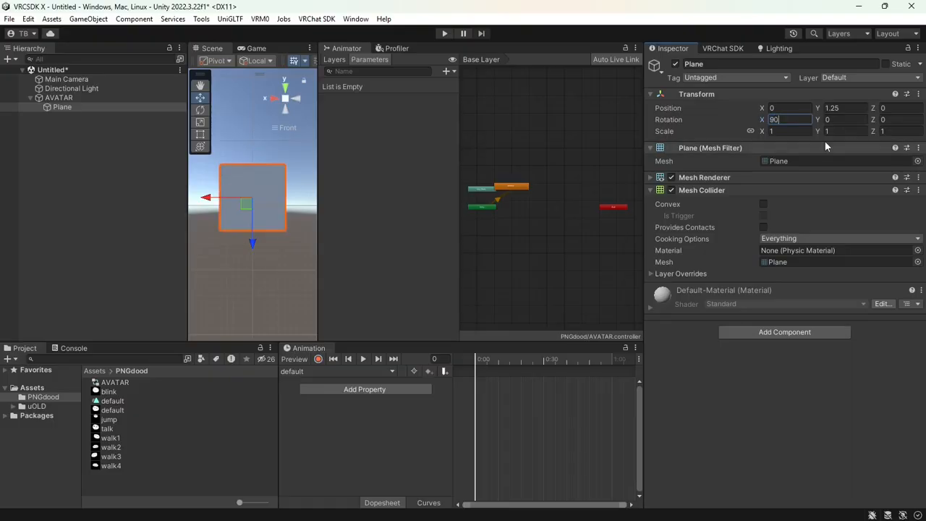
pyautogui.click(807, 132)
pyautogui.write('0.25')
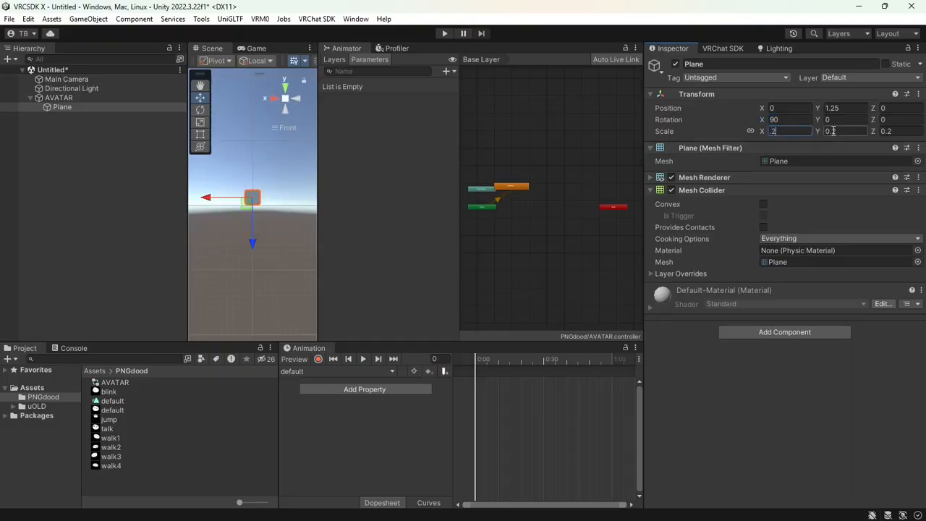
pyautogui.press('Tab')
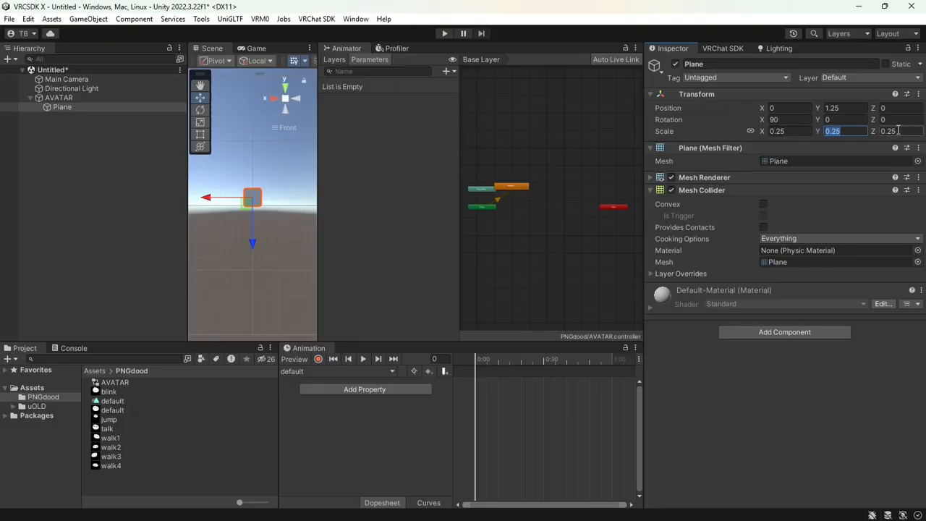
pyautogui.scroll(5, 254, 203)
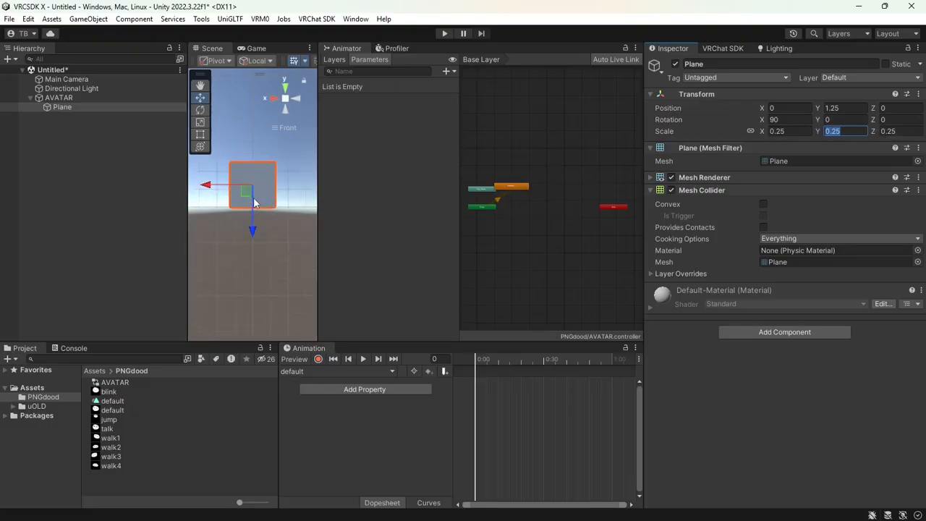
pyautogui.scroll(3, 275, 228)
pyautogui.scroll(-1, 283, 221)
pyautogui.click(124, 98)
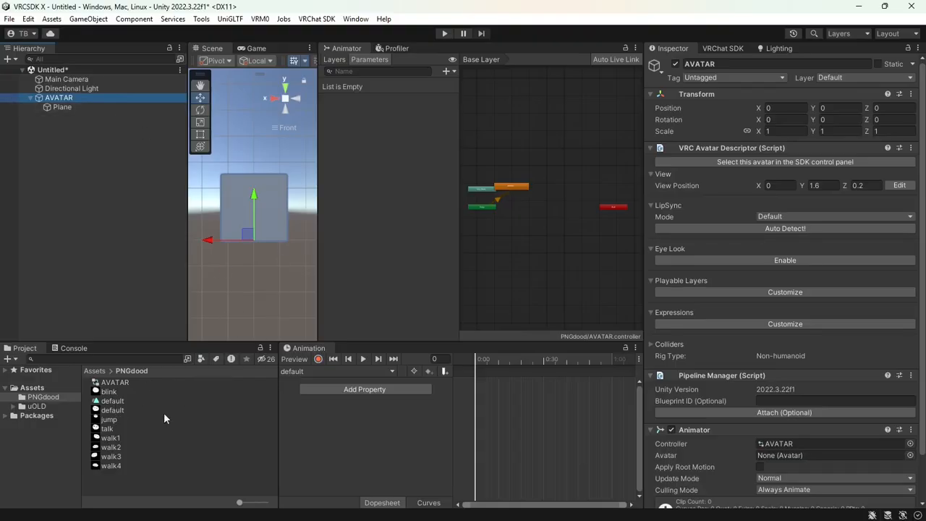
# In Record mode, drop the default face texture on the Plane to key its material at frame 0
pyautogui.click(322, 359)
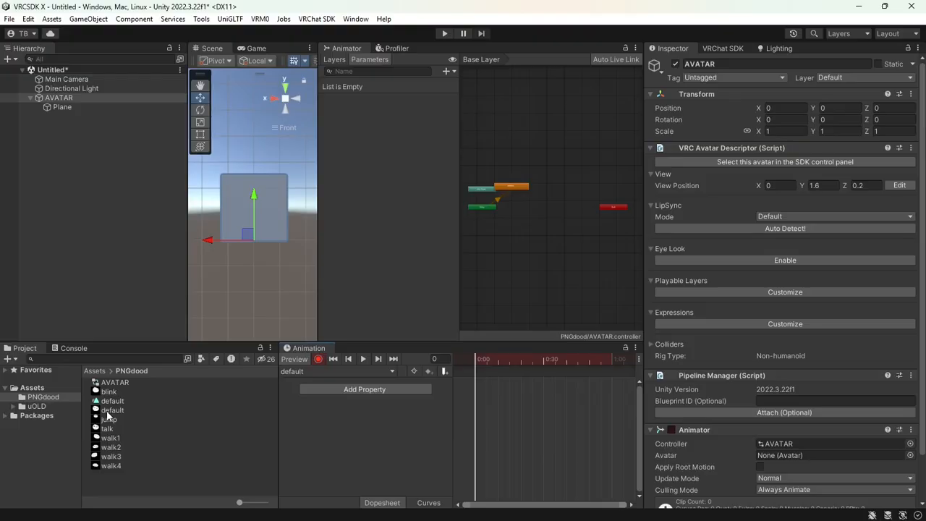
pyautogui.moveTo(107, 413); pyautogui.dragTo(234, 207)
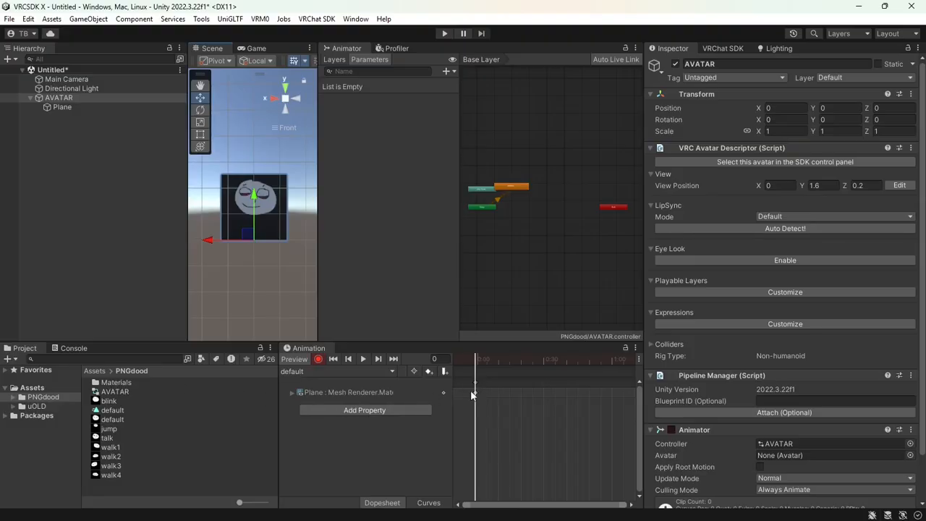
pyautogui.click(320, 359)
pyautogui.click(326, 372)
pyautogui.click(325, 403)
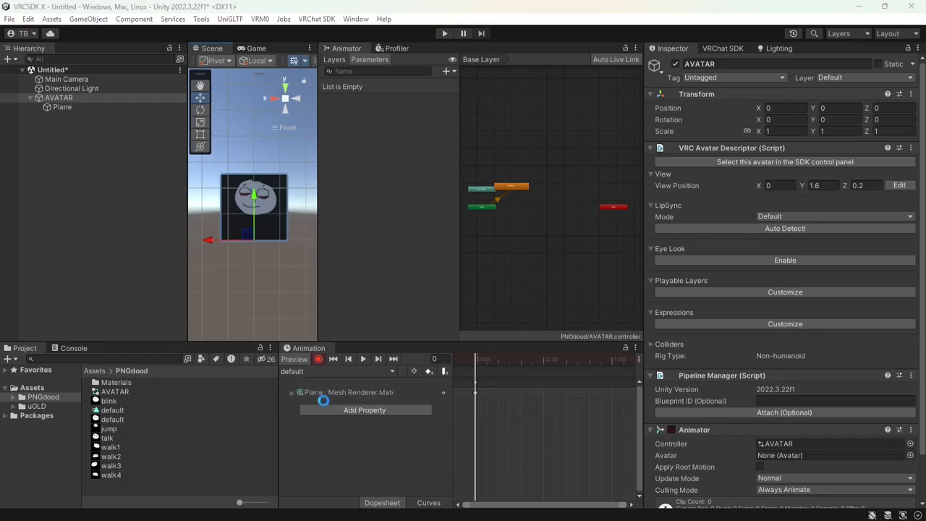
# Save a blink clip and key the blink face texture onto the Plane
pyautogui.write('blink')
pyautogui.press('Return')
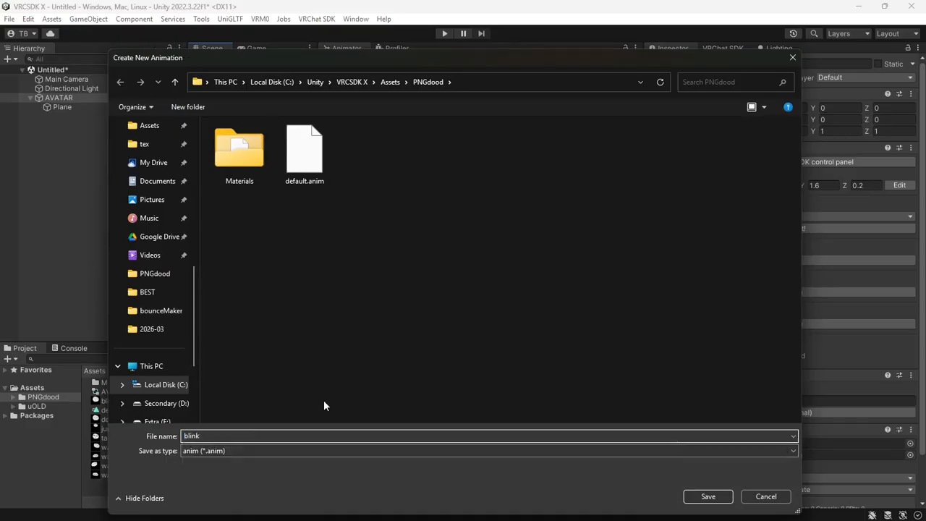
pyautogui.moveTo(139, 410); pyautogui.dragTo(230, 218)
# Create a jump clip and record the jump face texture on the Plane
pyautogui.click(337, 371)
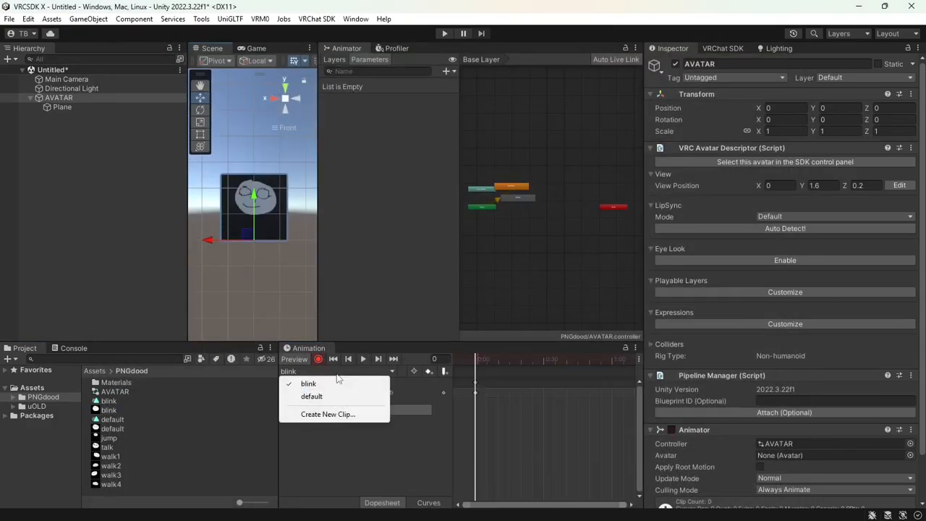
pyautogui.click(343, 412)
pyautogui.write('jump')
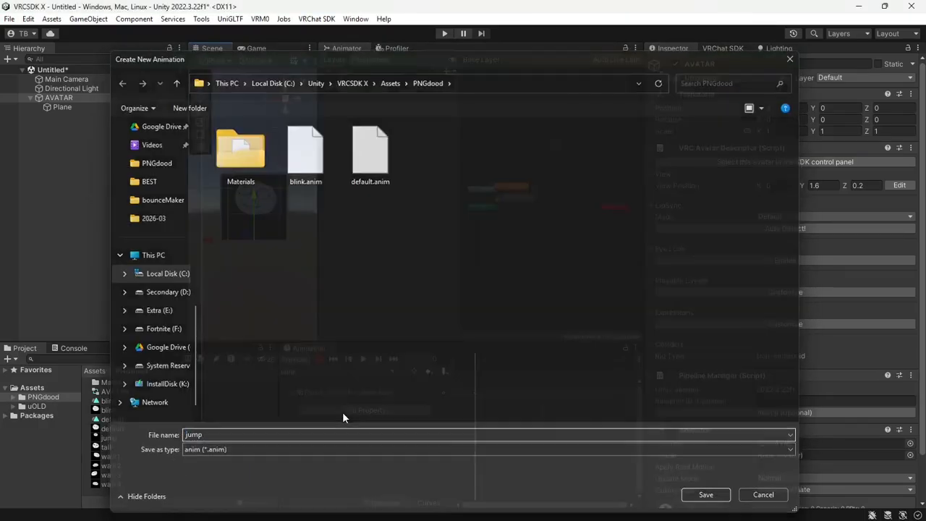
pyautogui.press('Return')
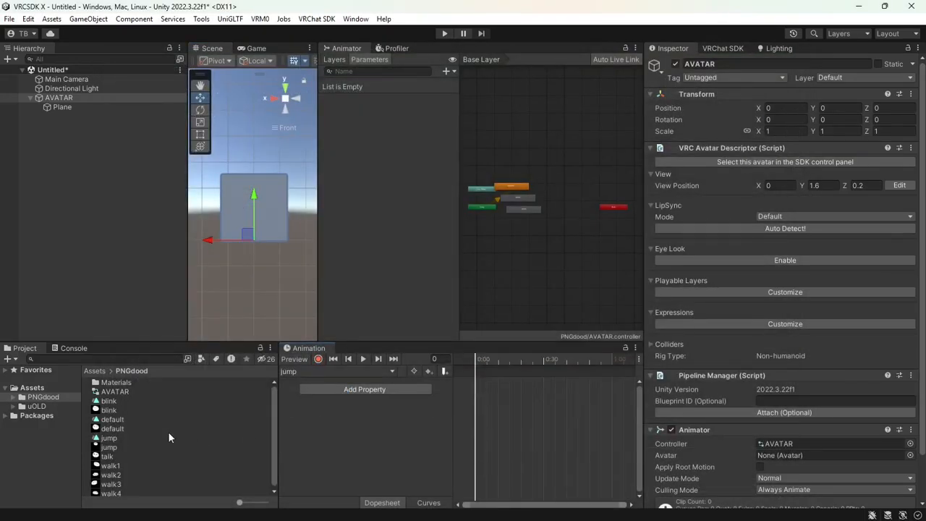
pyautogui.click(318, 359)
pyautogui.moveTo(109, 448); pyautogui.dragTo(227, 203)
# Create a talk clip and record the talk face texture on the Plane
pyautogui.click(335, 372)
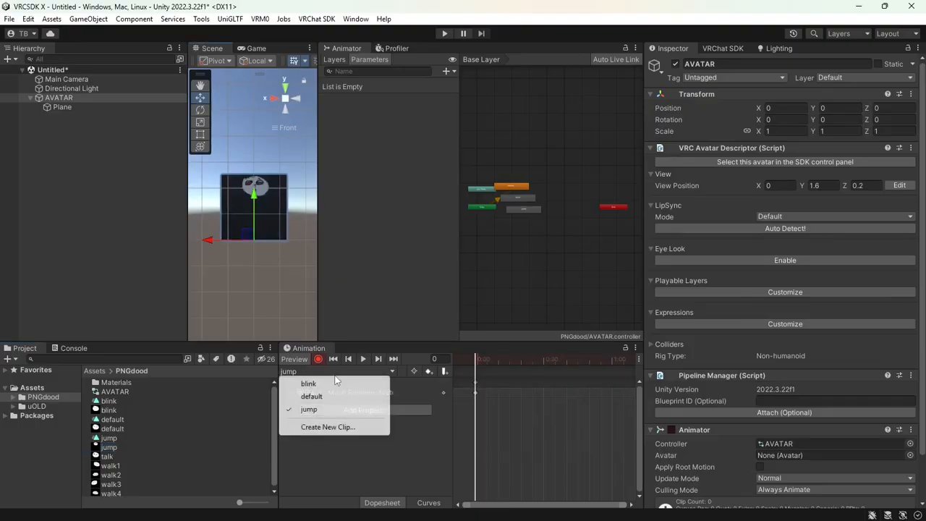
pyautogui.click(328, 427)
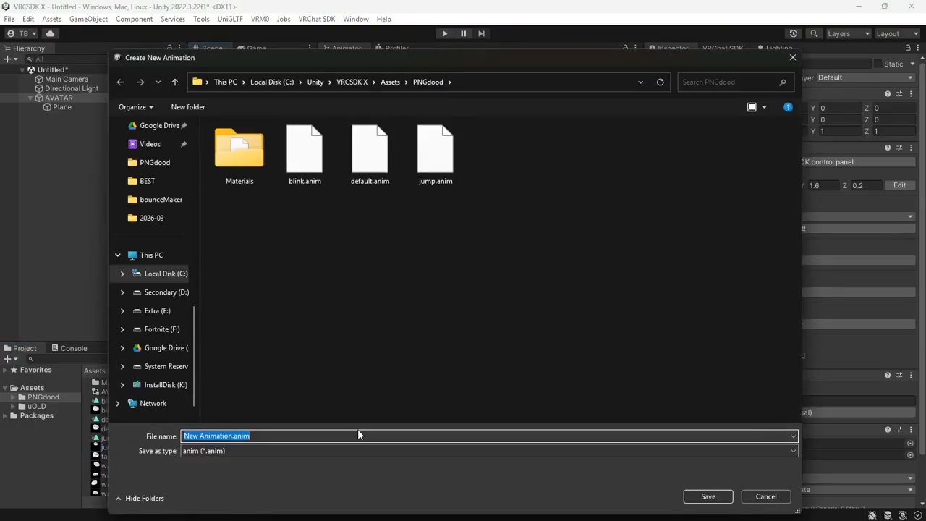
pyautogui.write('talk')
pyautogui.press('Return')
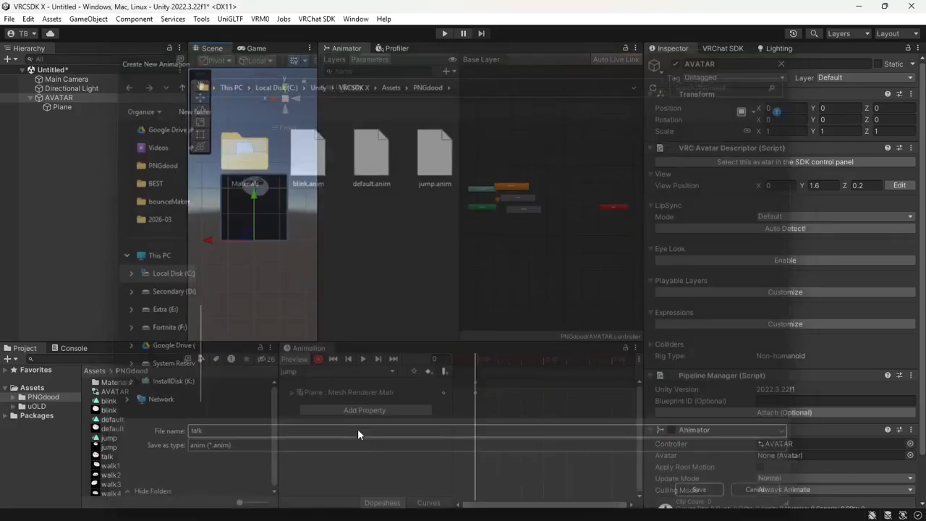
pyautogui.click(318, 360)
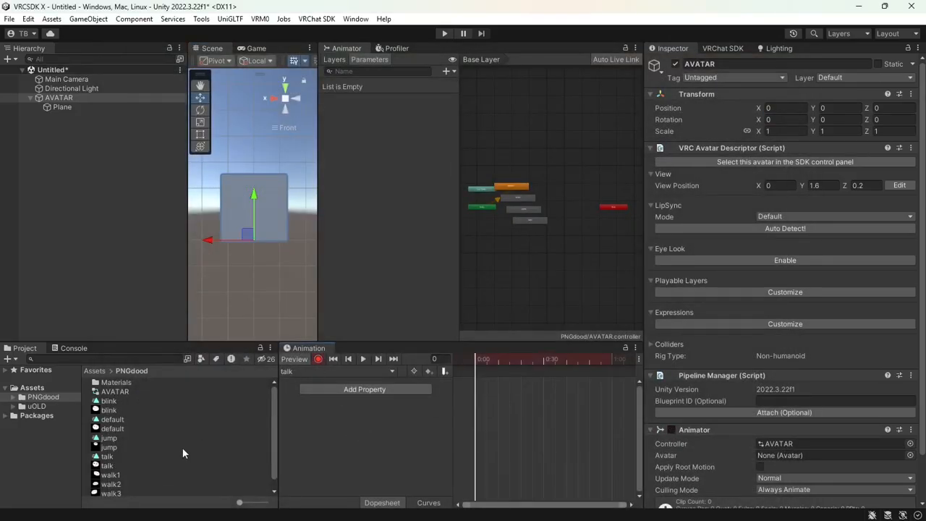
pyautogui.moveTo(111, 463); pyautogui.dragTo(228, 222)
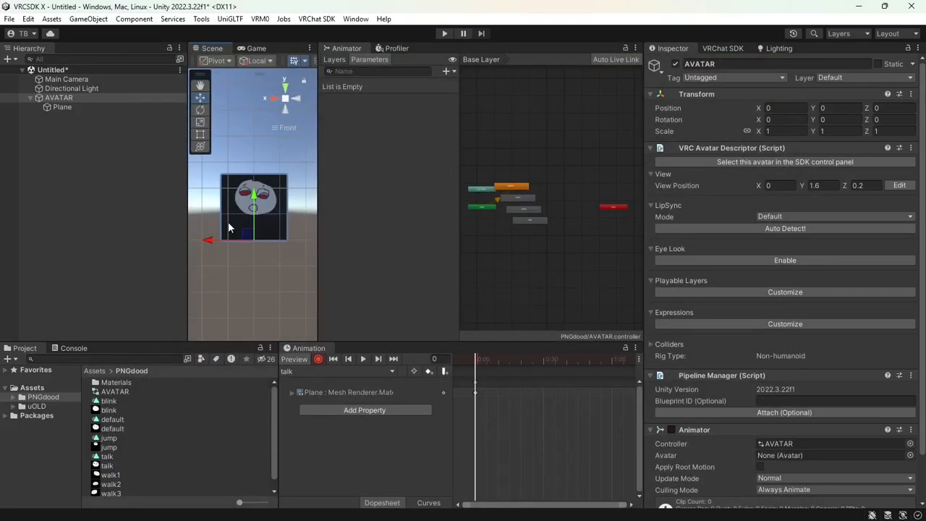
pyautogui.click(307, 372)
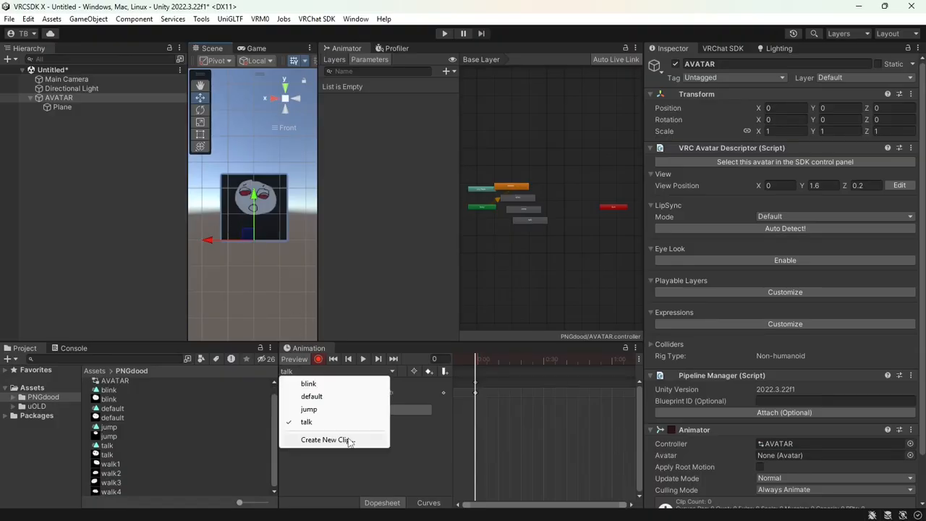
# Create a walk clip and key the walk1 sprite on the Plane at frame 0
pyautogui.click(348, 440)
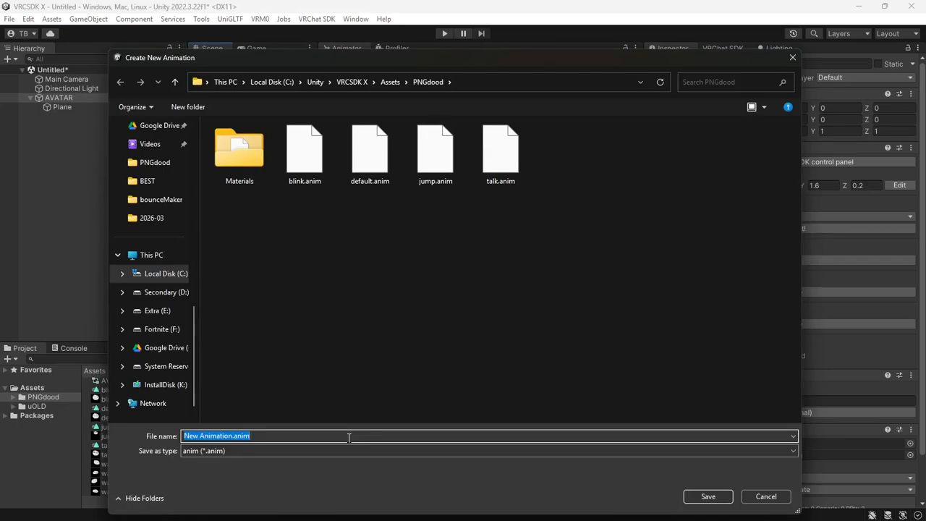
pyautogui.write('walk')
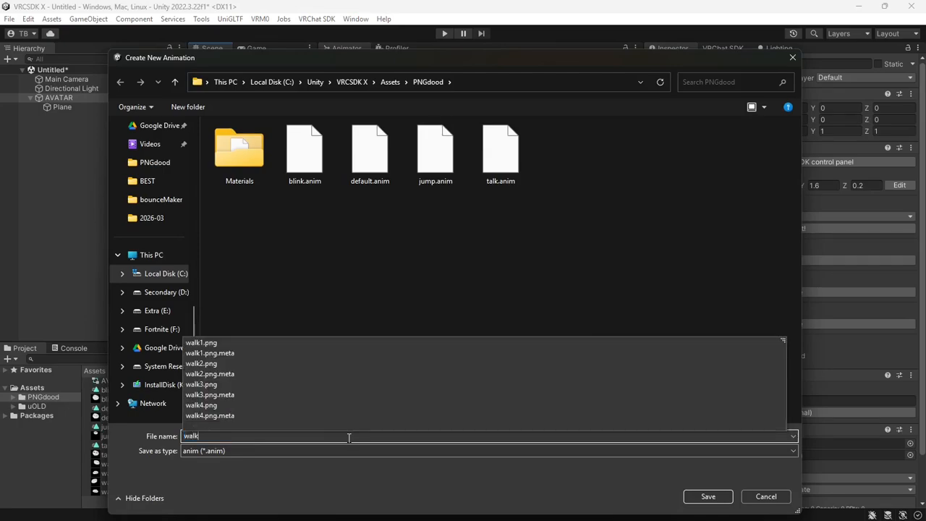
pyautogui.press('Return')
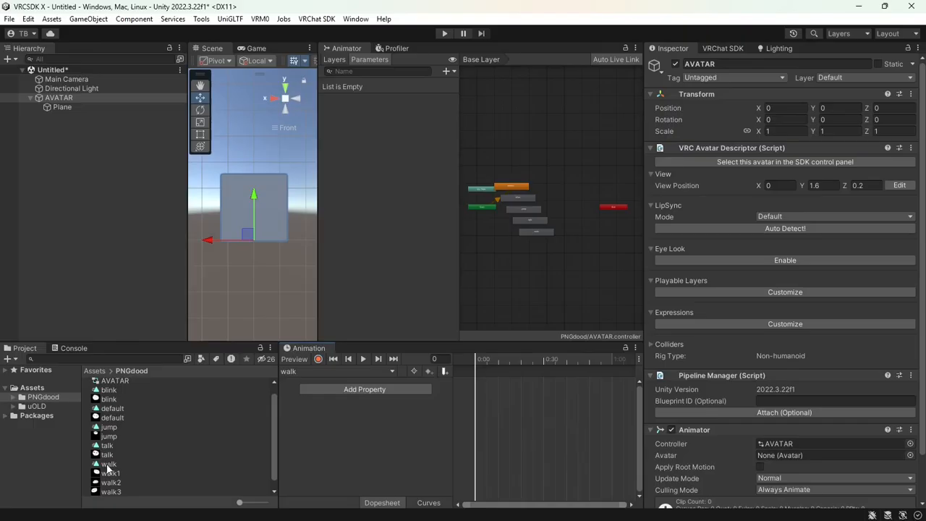
pyautogui.scroll(-1, 120, 460)
pyautogui.moveTo(118, 463); pyautogui.dragTo(239, 198)
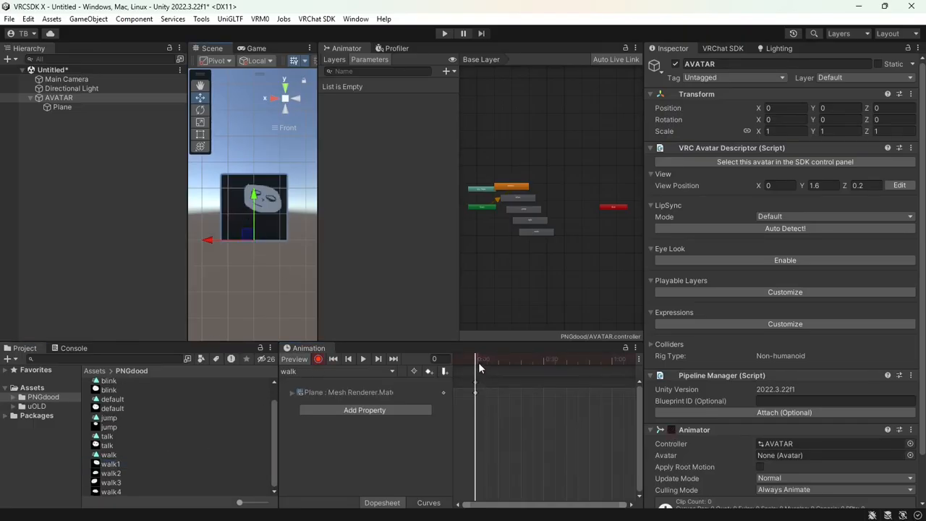
# Key the walk2, walk3 and walk4 sprites at frames 10, 20 and 30
pyautogui.moveTo(478, 362); pyautogui.dragTo(499, 362)
pyautogui.moveTo(118, 479); pyautogui.dragTo(240, 216)
pyautogui.moveTo(492, 357); pyautogui.dragTo(519, 361)
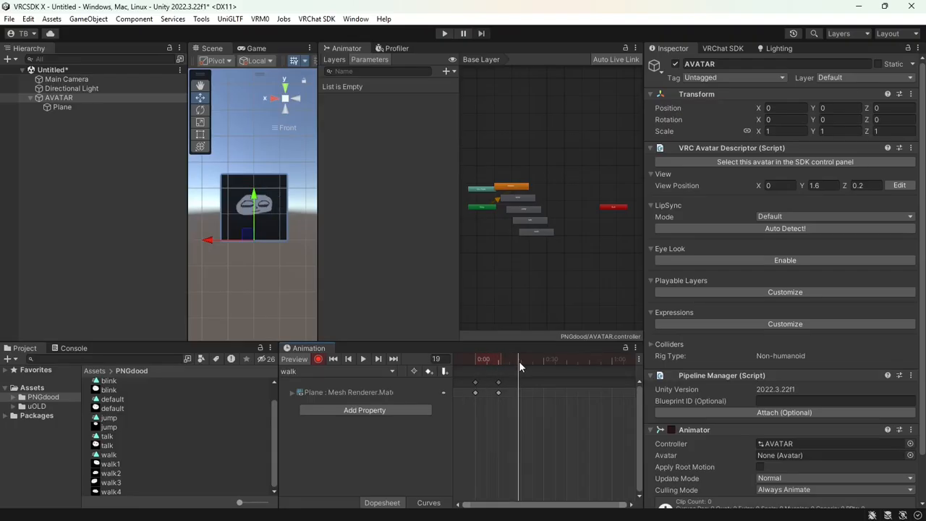
pyautogui.moveTo(119, 483); pyautogui.dragTo(521, 392)
pyautogui.click(543, 362)
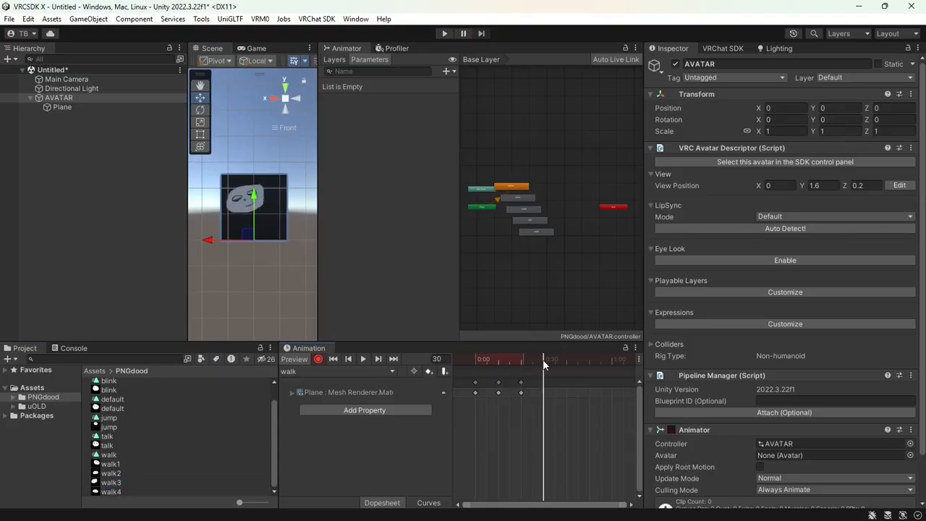
pyautogui.moveTo(110, 492); pyautogui.dragTo(234, 215)
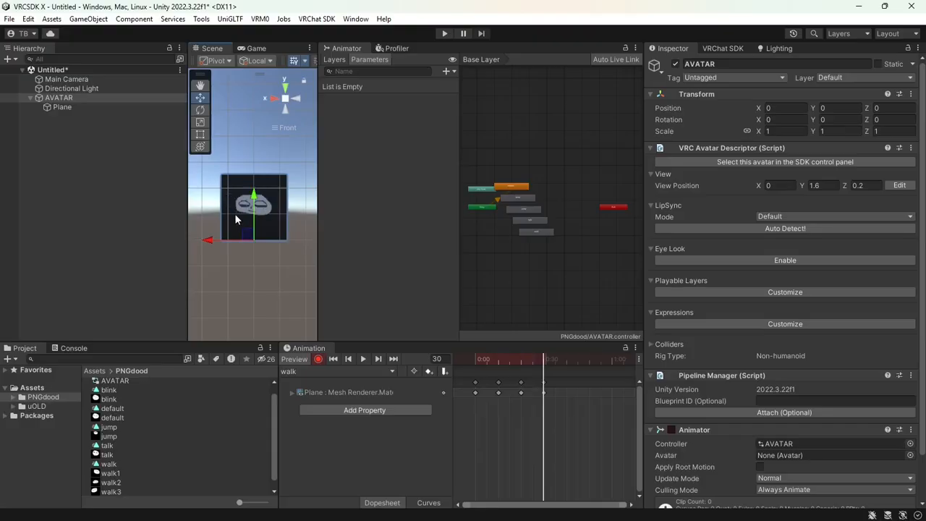
pyautogui.moveTo(550, 363); pyautogui.dragTo(544, 387)
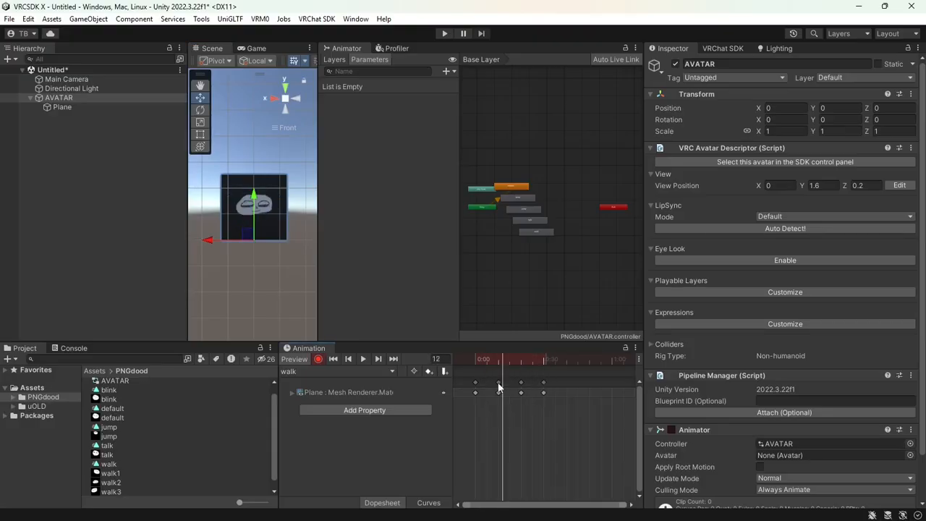
# Play the walk clip, add a closing keyframe at frame 40, and replay it
pyautogui.click(363, 359)
pyautogui.click(359, 360)
pyautogui.click(521, 364)
pyautogui.moveTo(521, 364); pyautogui.dragTo(544, 368)
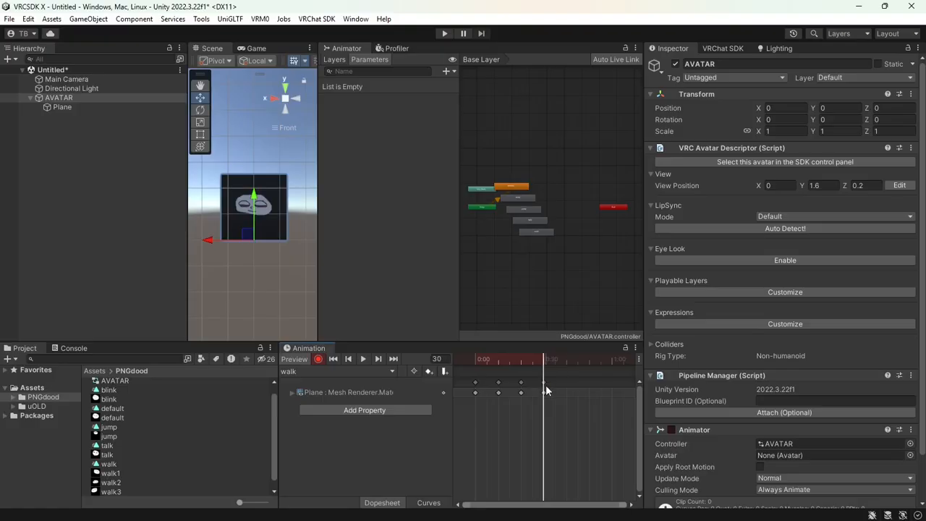
pyautogui.click(544, 384)
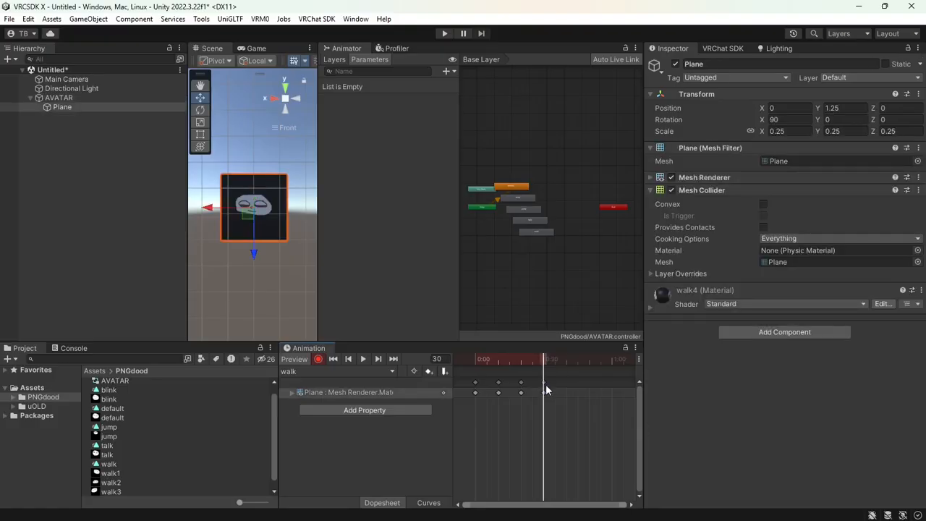
pyautogui.moveTo(546, 360); pyautogui.dragTo(566, 359)
pyautogui.press('k')
pyautogui.click(362, 359)
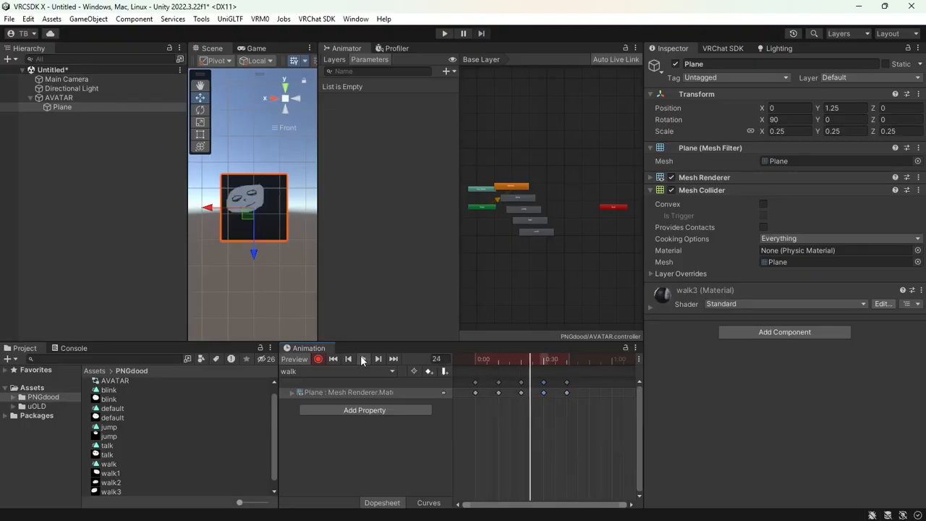
pyautogui.click(362, 359)
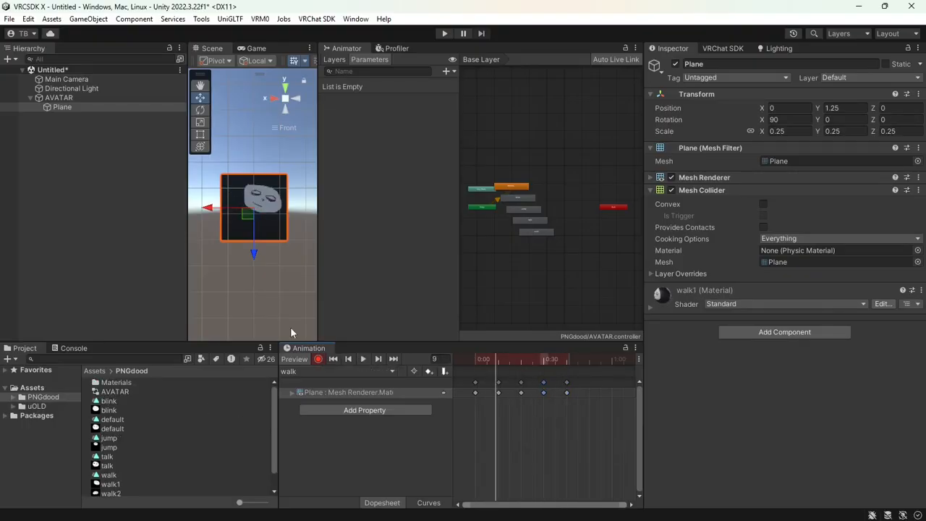
# Set all eight face materials in PNGdood/Materials to Cutout rendering with smoothness near 1
pyautogui.click(13, 398)
pyautogui.click(34, 407)
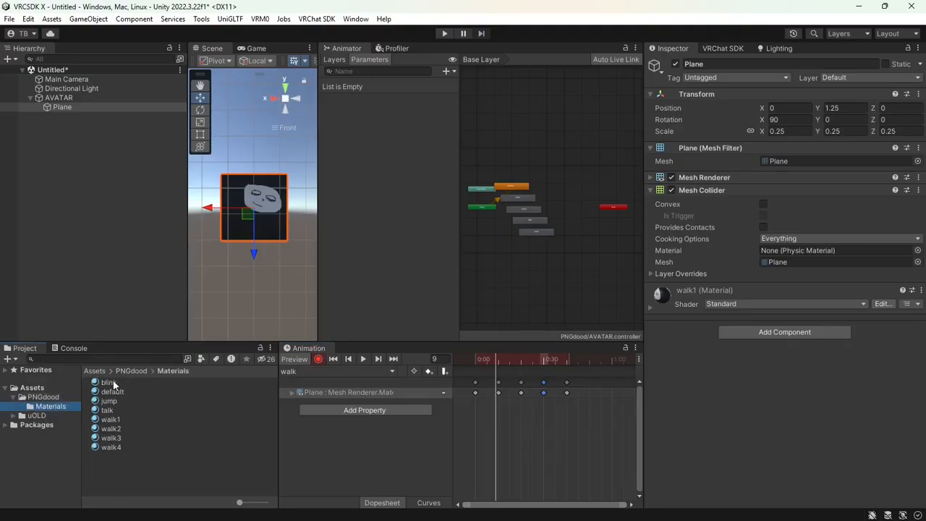
pyautogui.click(110, 382)
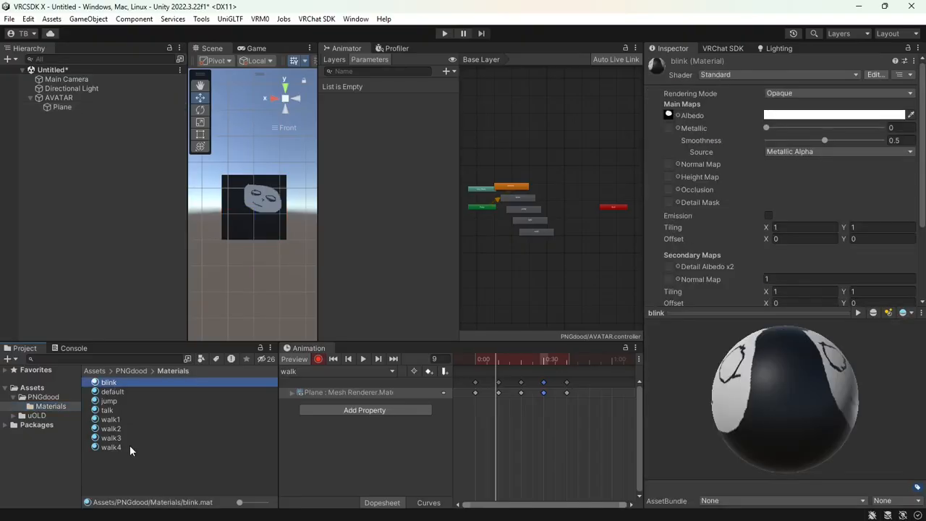
pyautogui.keyDown('shift'); pyautogui.click(130, 447); pyautogui.keyUp('shift')
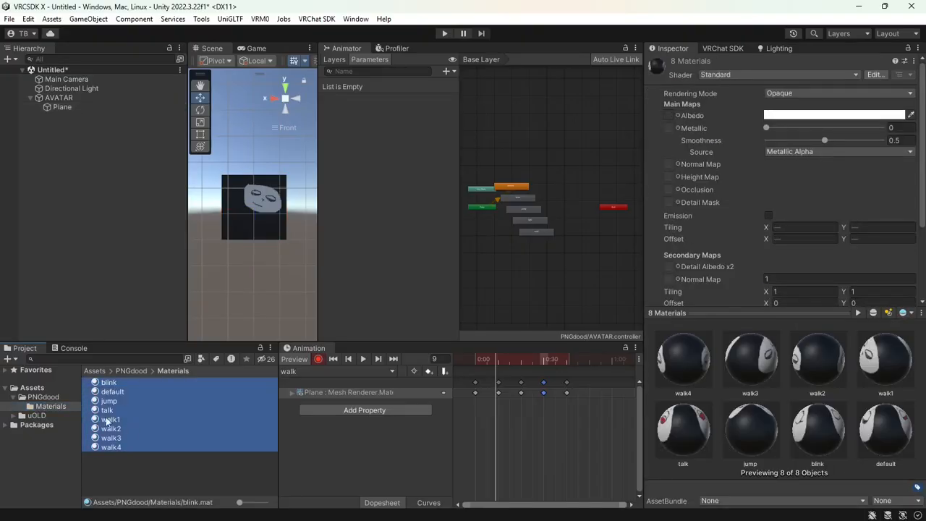
pyautogui.click(791, 94)
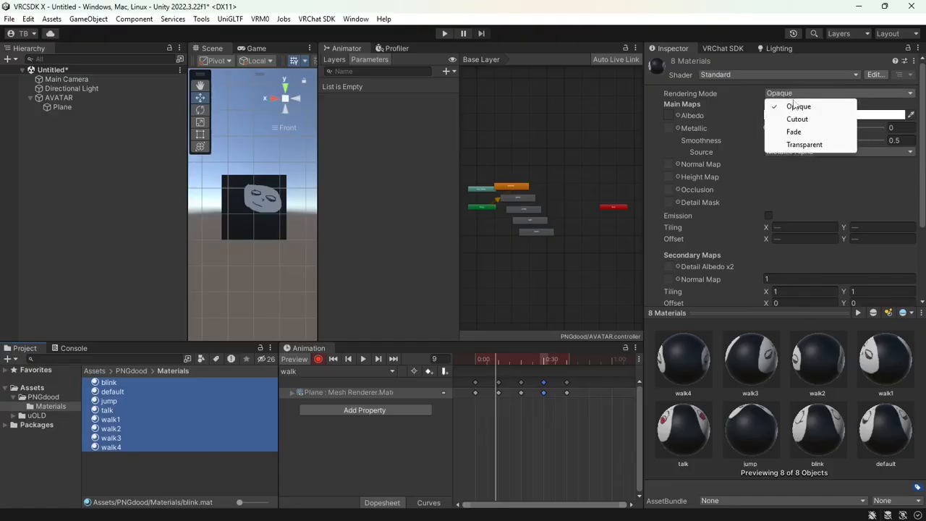
pyautogui.click(798, 119)
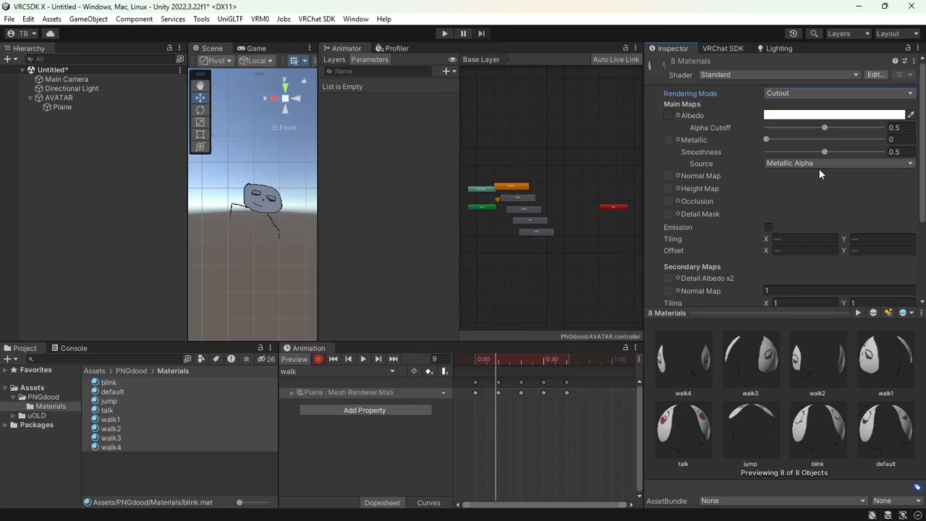
pyautogui.moveTo(825, 152); pyautogui.dragTo(877, 152)
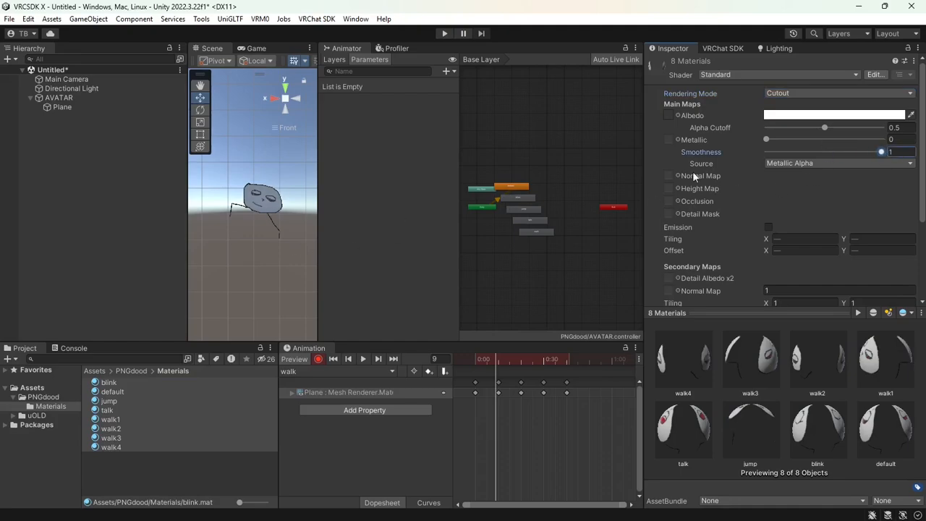
pyautogui.click(63, 398)
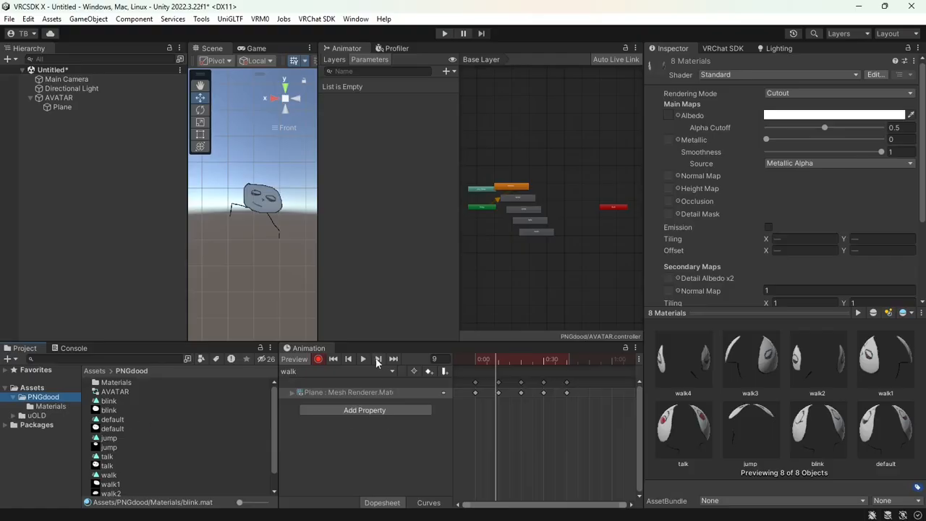
# Turn off animation preview and apply the default face material to the Plane
pyautogui.click(304, 358)
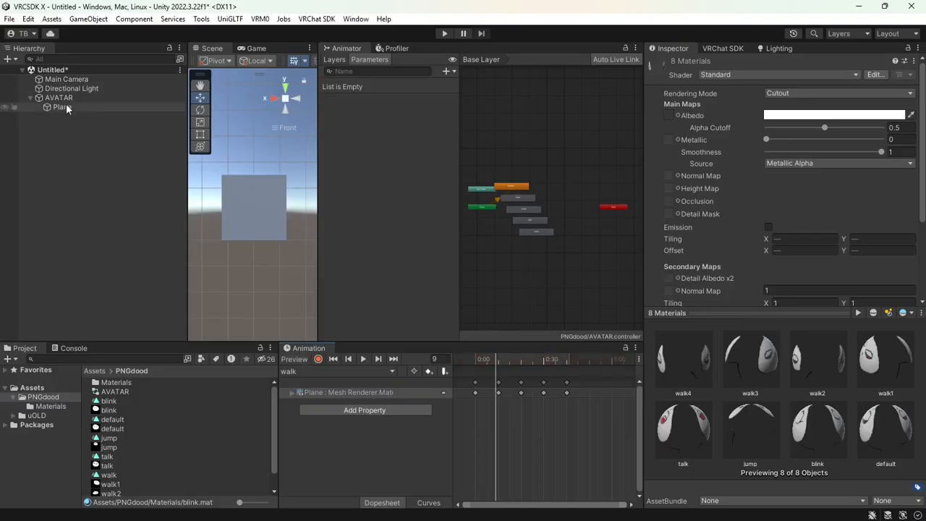
pyautogui.click(56, 406)
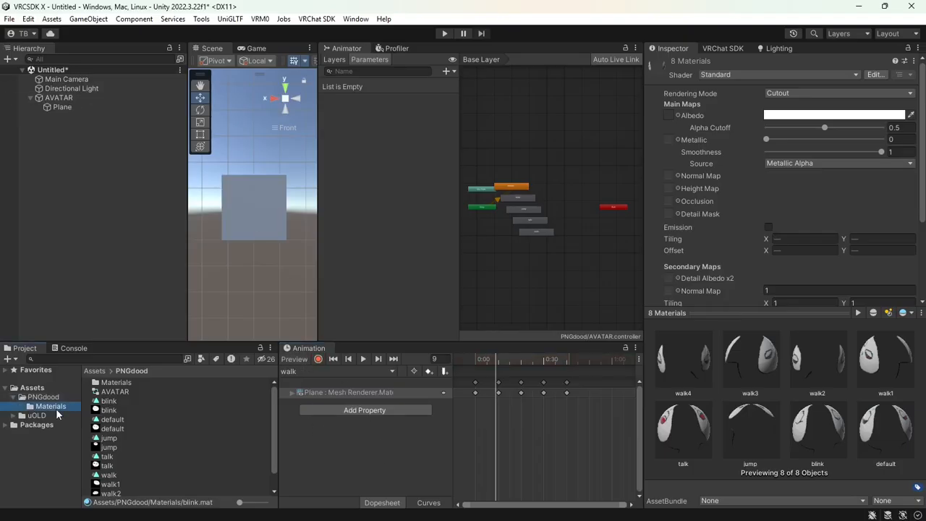
pyautogui.moveTo(116, 392); pyautogui.dragTo(270, 233)
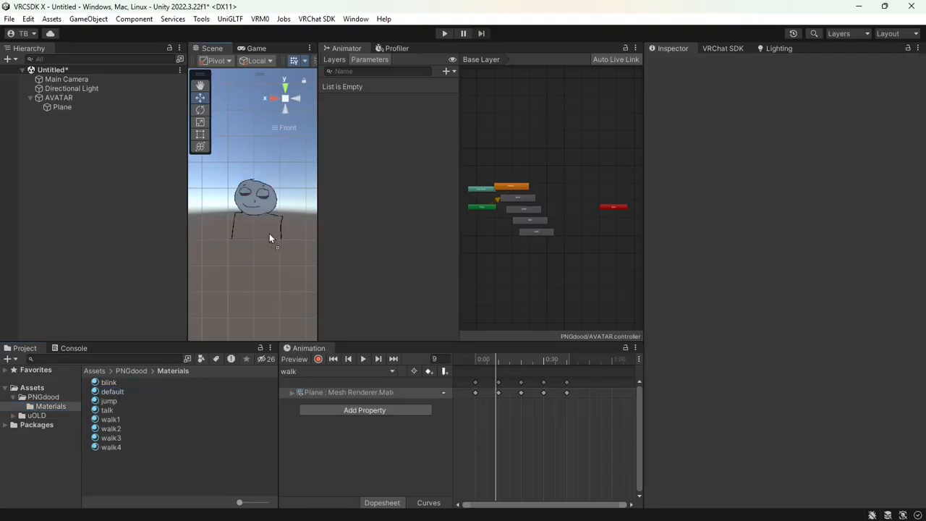
# Widen the panel layout and reopen the Animator window
pyautogui.click(45, 397)
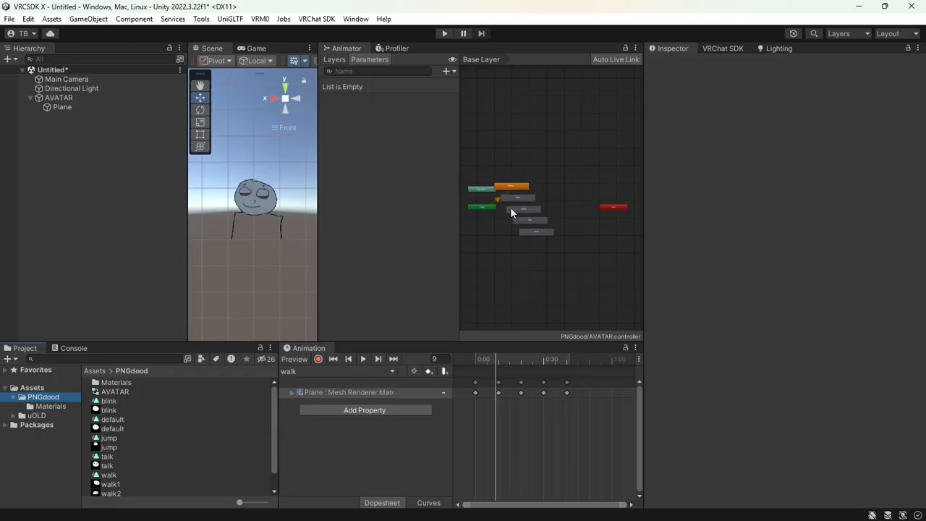
pyautogui.click(348, 46)
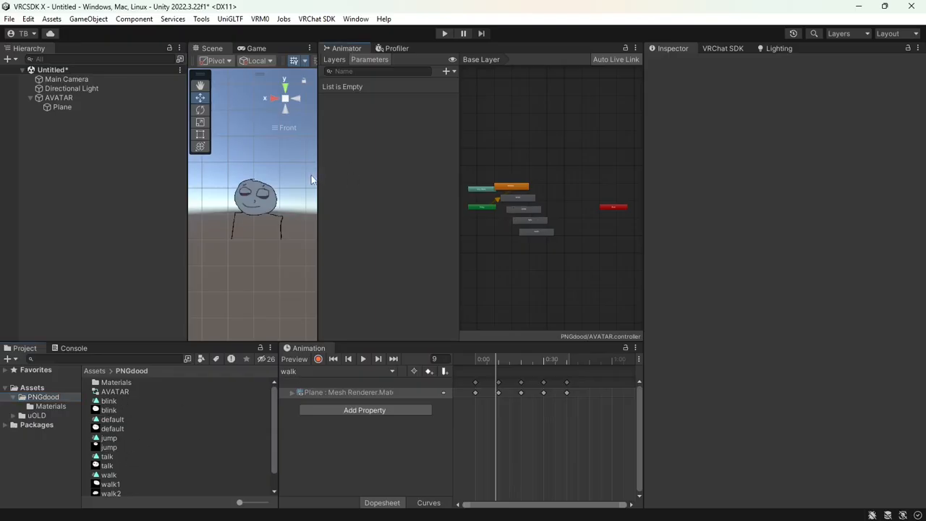
pyautogui.moveTo(318, 173); pyautogui.dragTo(303, 175)
pyautogui.moveTo(452, 196); pyautogui.dragTo(410, 202)
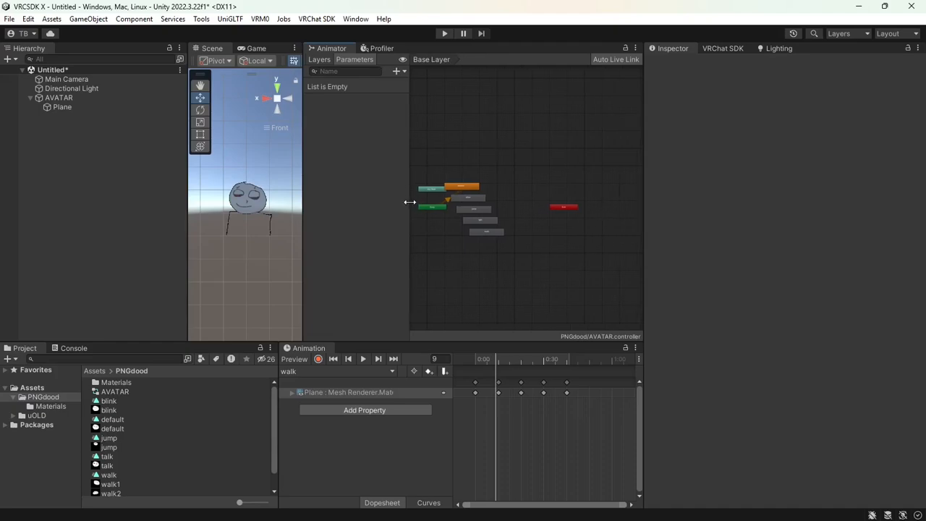
pyautogui.click(356, 19)
pyautogui.moveTo(403, 60)
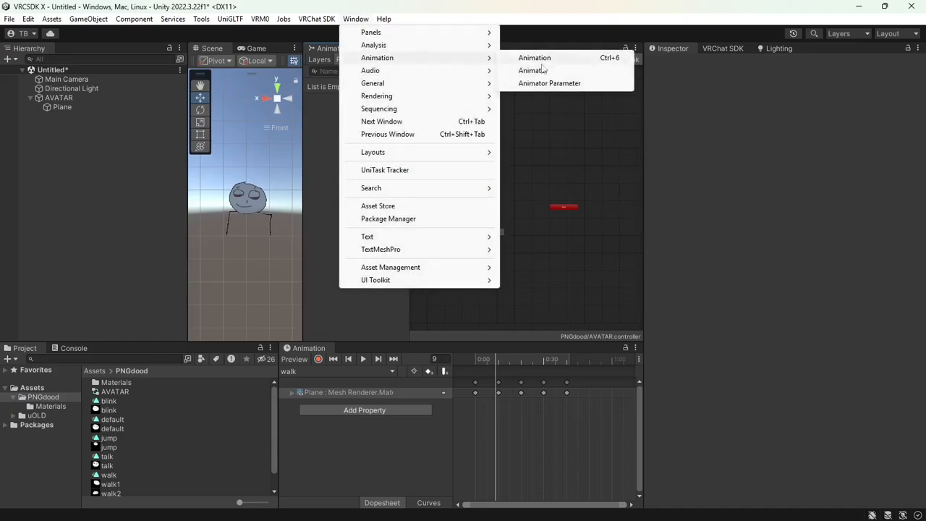
pyautogui.click(534, 70)
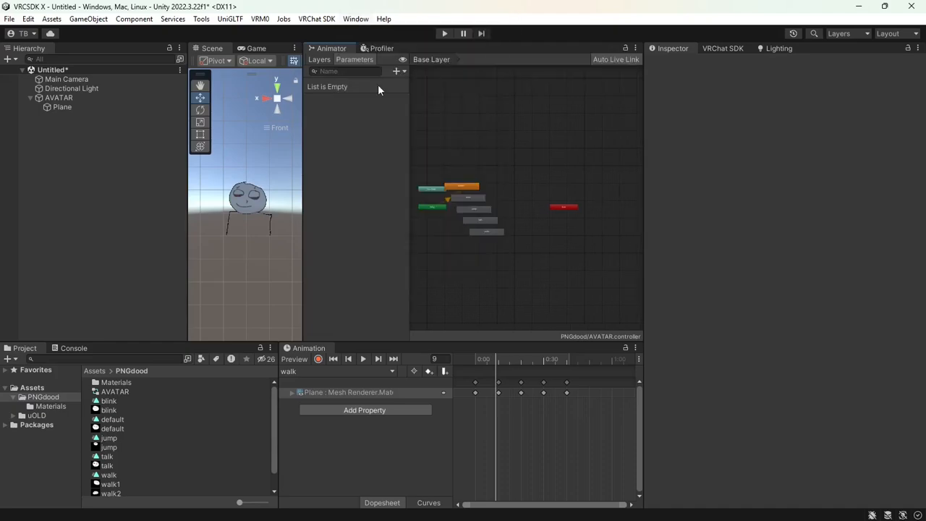
# Select AVATAR and drag the default state above the blink, jump, talk and walk states
pyautogui.click(103, 100)
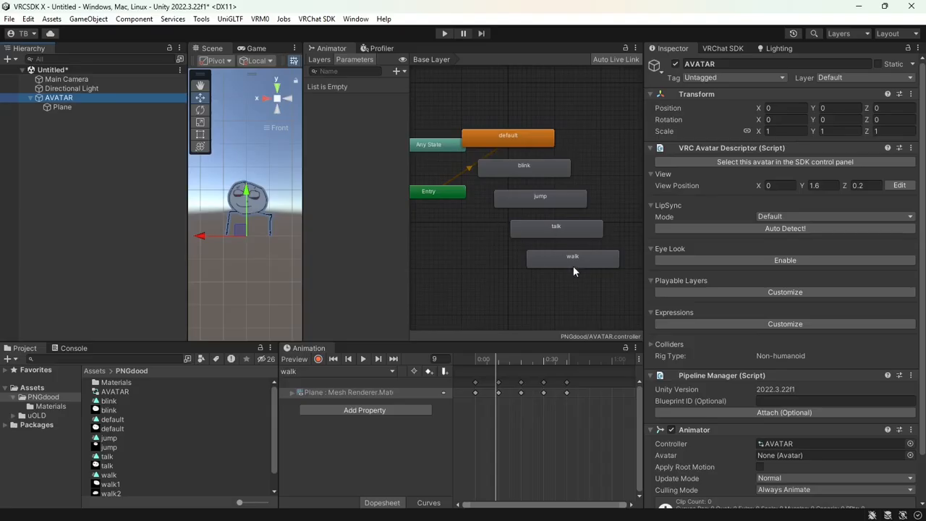
pyautogui.moveTo(516, 138); pyautogui.dragTo(525, 105)
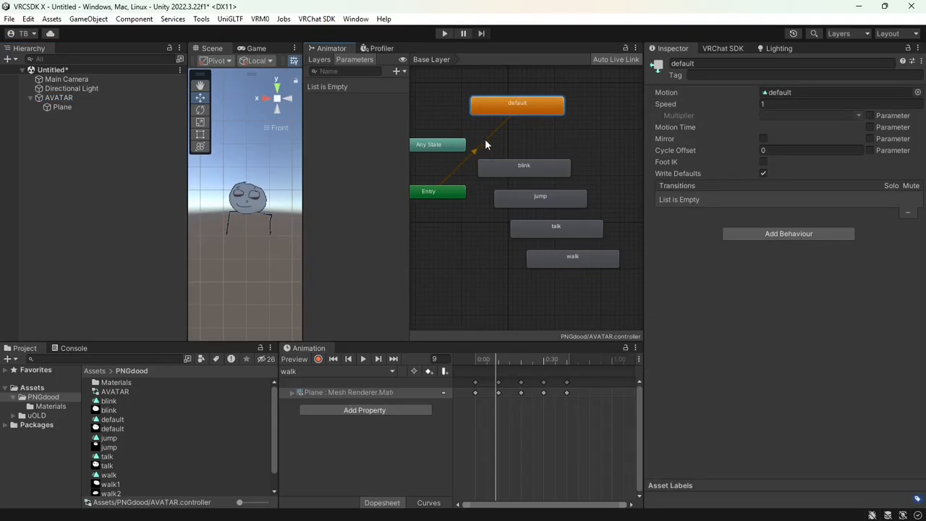
pyautogui.moveTo(517, 106); pyautogui.dragTo(522, 106)
pyautogui.rightClick(522, 106)
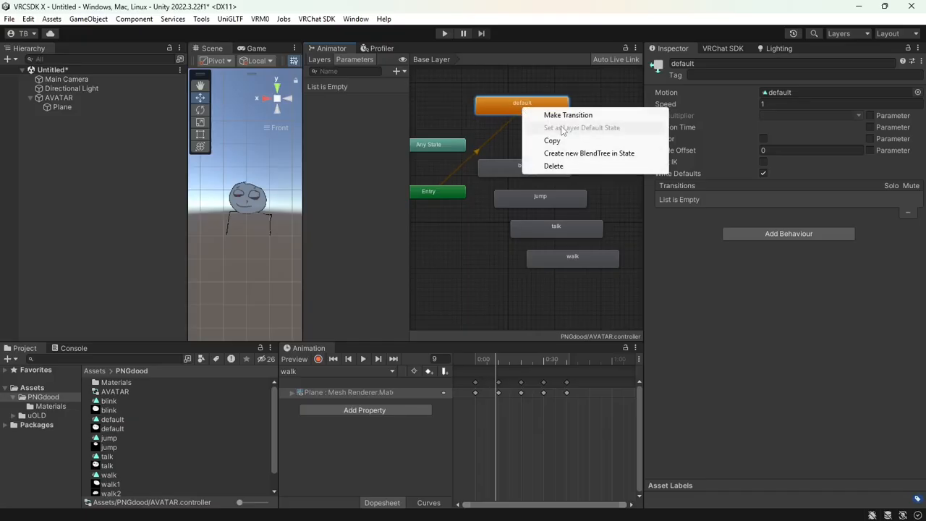
pyautogui.click(508, 131)
pyautogui.scroll(-2, 527, 162)
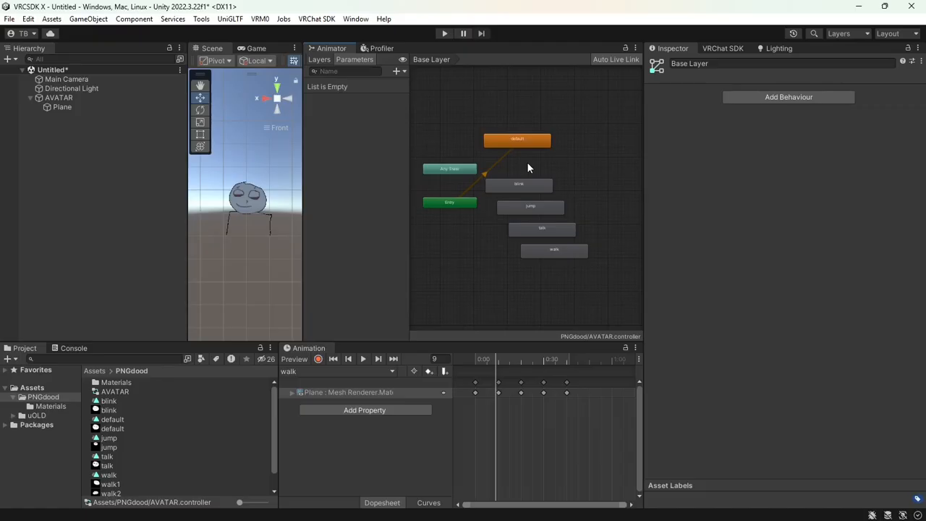
pyautogui.moveTo(514, 144); pyautogui.dragTo(514, 138)
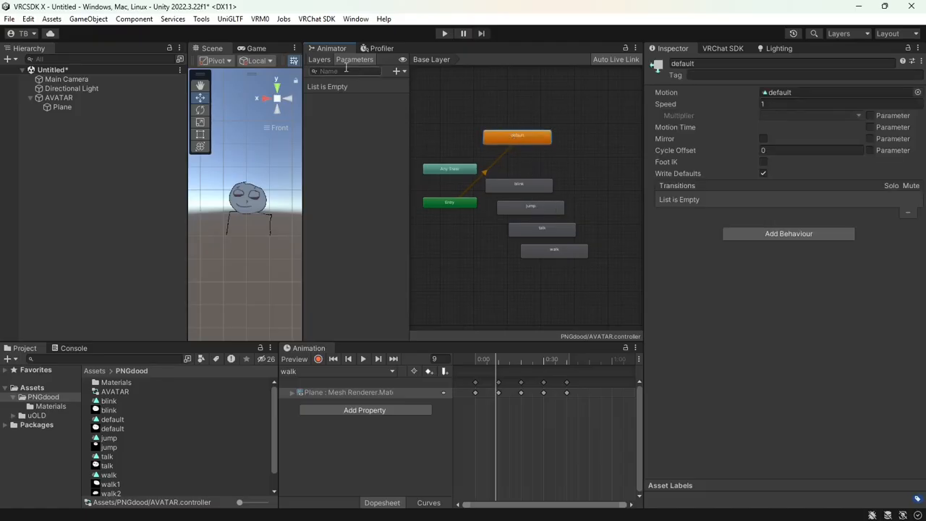
pyautogui.click(331, 61)
pyautogui.click(348, 60)
# Scroll the VRChat Animator Parameters docs to the built-in table and copy 'Grounded'
pyautogui.click(107, 510)
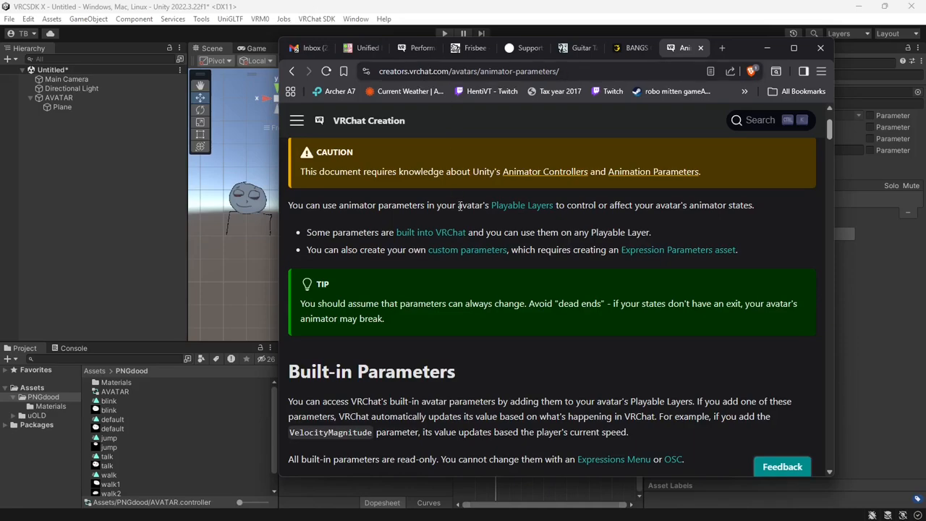
pyautogui.scroll(-5, 461, 211)
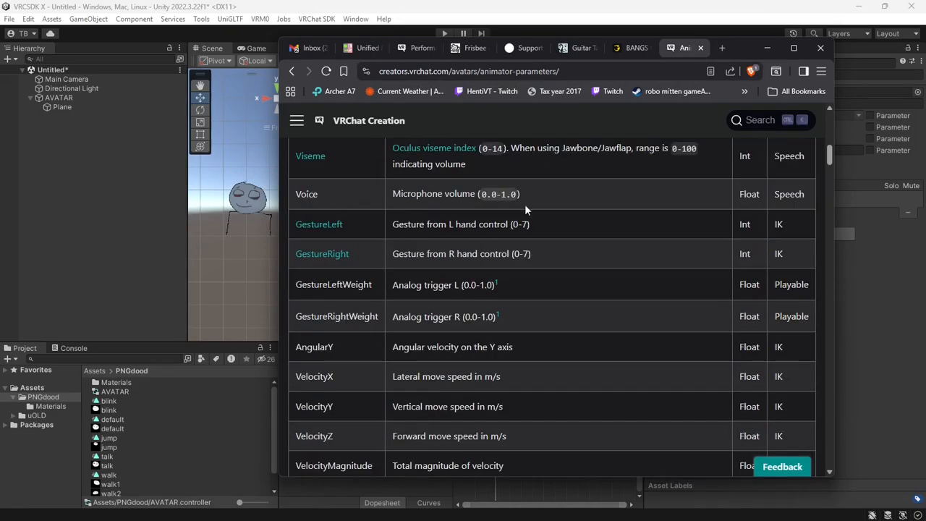
pyautogui.scroll(3, 710, 214)
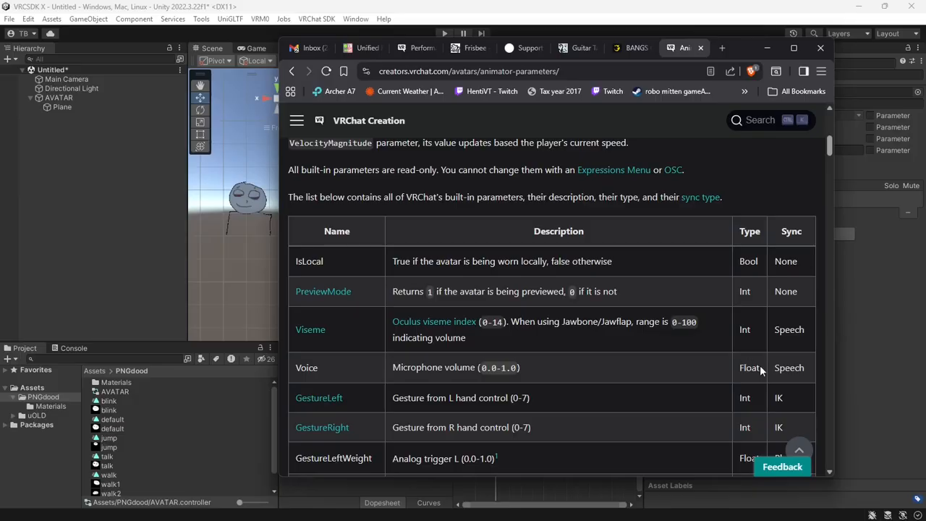
pyautogui.scroll(-2, 396, 369)
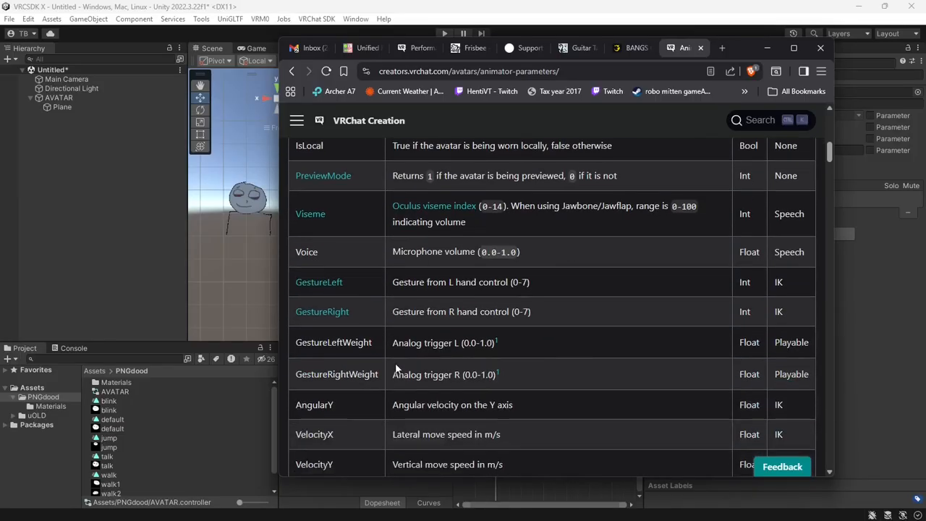
pyautogui.scroll(-4, 498, 332)
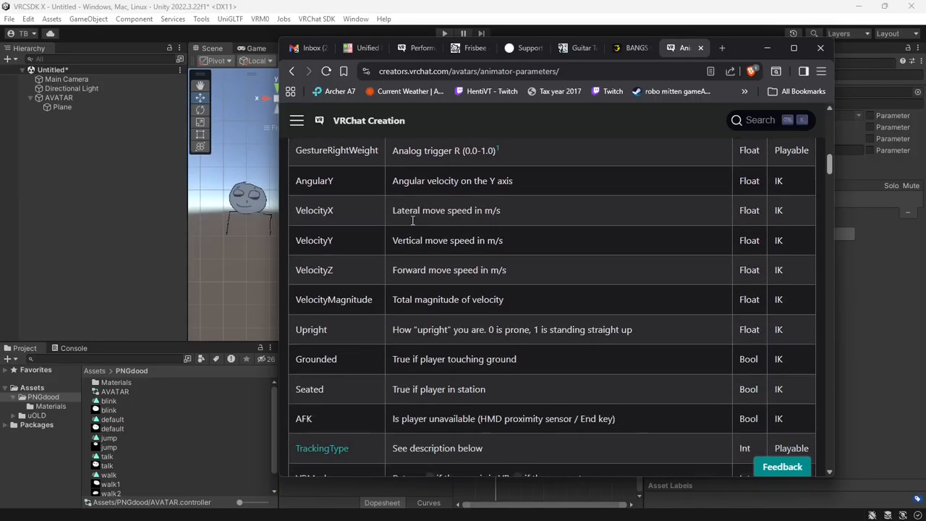
pyautogui.doubleClick(315, 353)
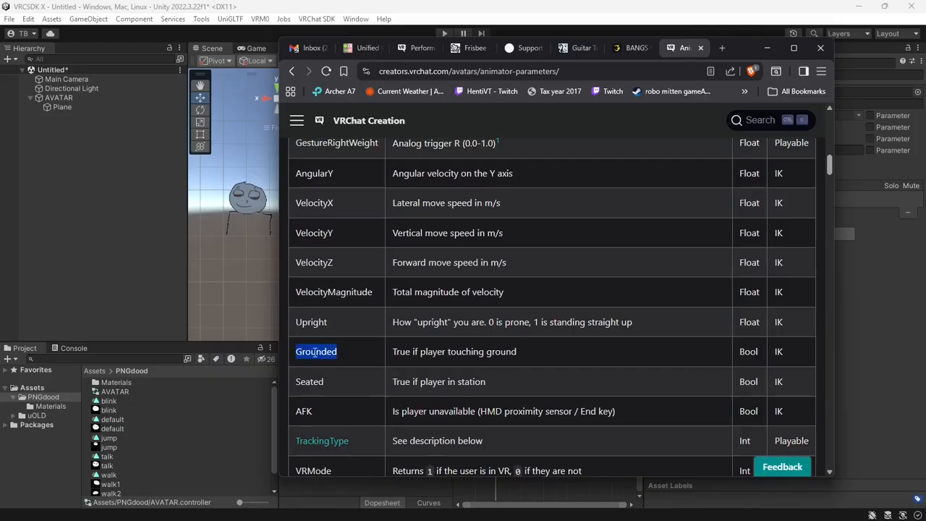
pyautogui.rightClick(315, 352)
pyautogui.click(344, 363)
# Add a Bool parameter named Grounded to the AVATAR animator controller
pyautogui.hotkey('alt', 'Tab')
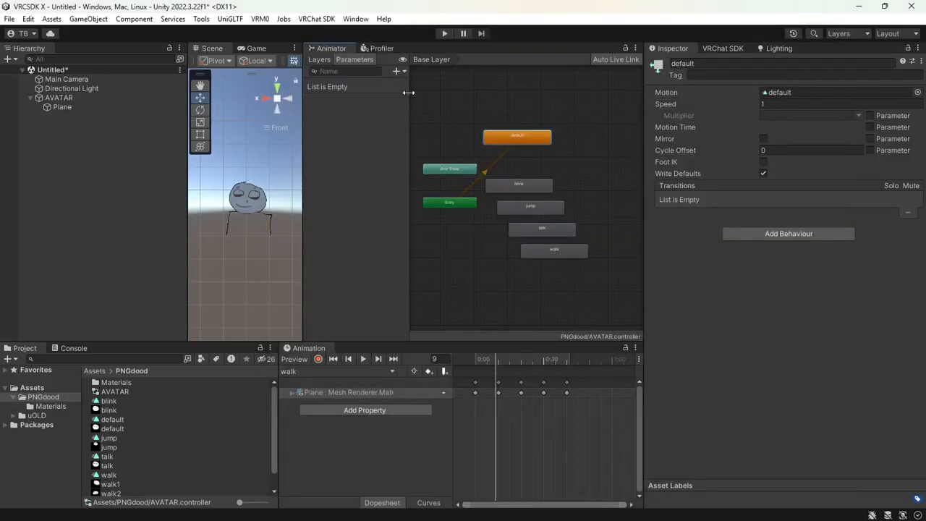
pyautogui.click(401, 72)
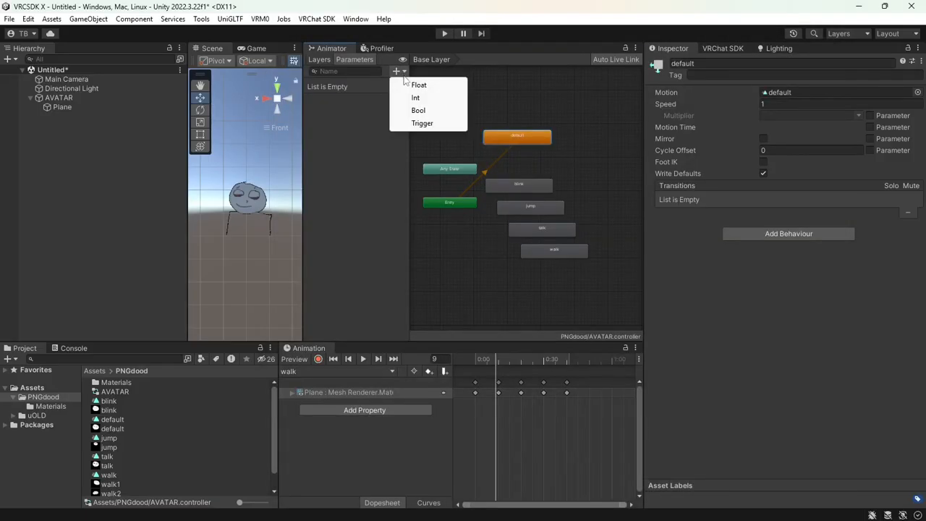
pyautogui.click(419, 110)
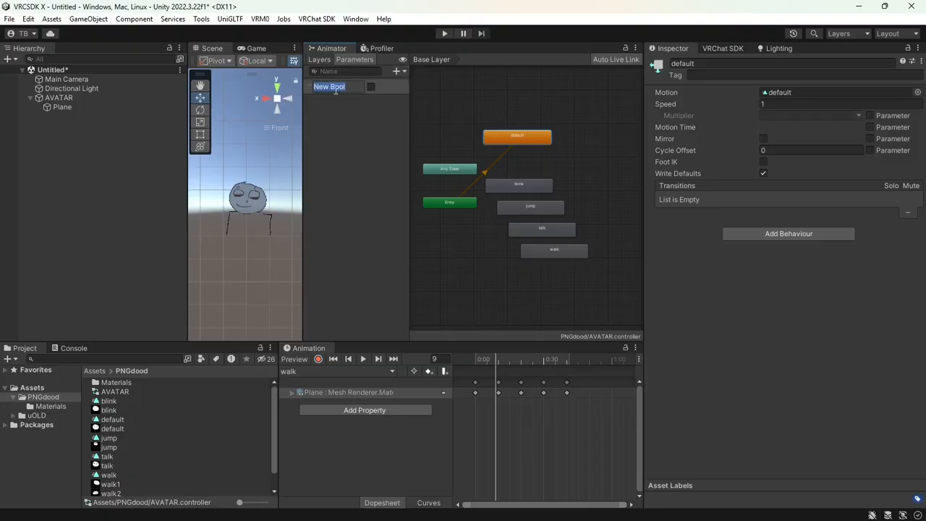
pyautogui.write('Grounded')
pyautogui.click(355, 105)
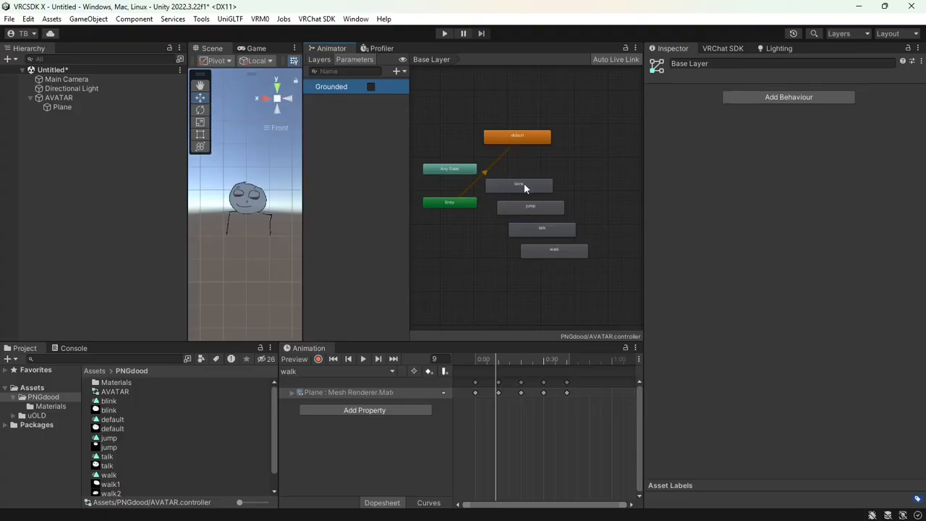
# Move the jump state node up and left, above the default state
pyautogui.moveTo(542, 211); pyautogui.dragTo(496, 169)
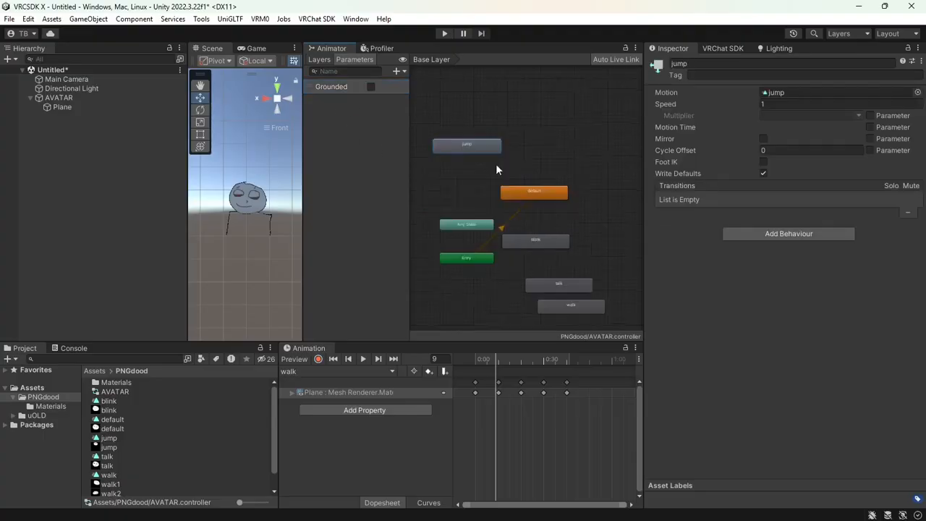
pyautogui.click(524, 194)
pyautogui.rightClick(524, 194)
pyautogui.click(591, 147)
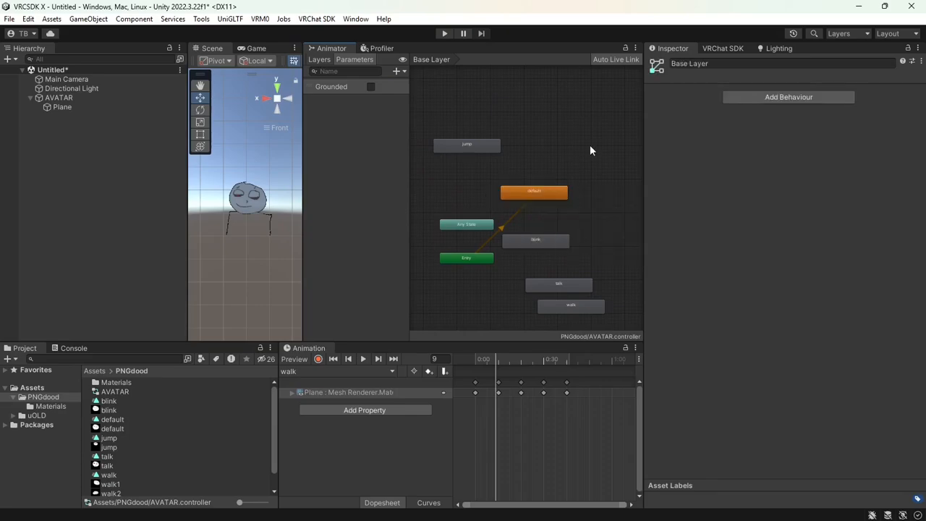
# Create an Any State → jump transition that requires Grounded to be false
pyautogui.moveTo(471, 226); pyautogui.dragTo(457, 220)
pyautogui.rightClick(448, 215)
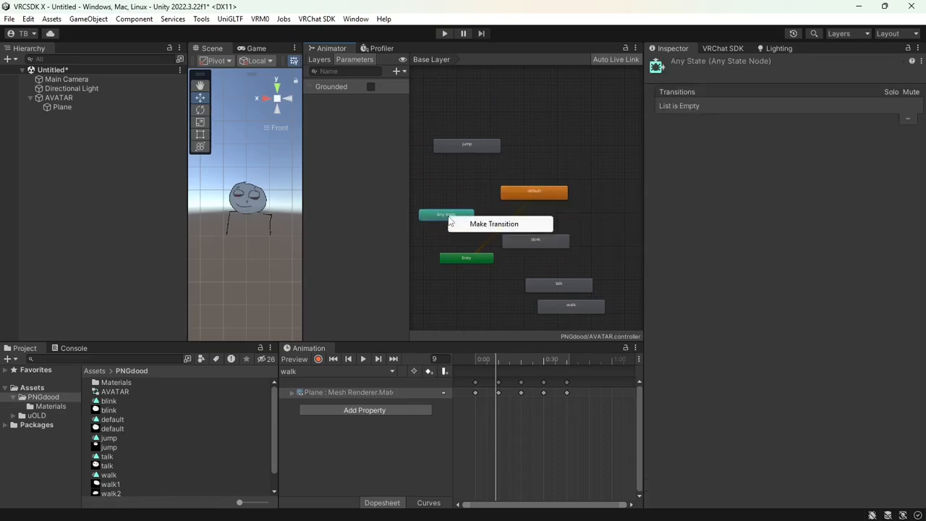
pyautogui.click(467, 224)
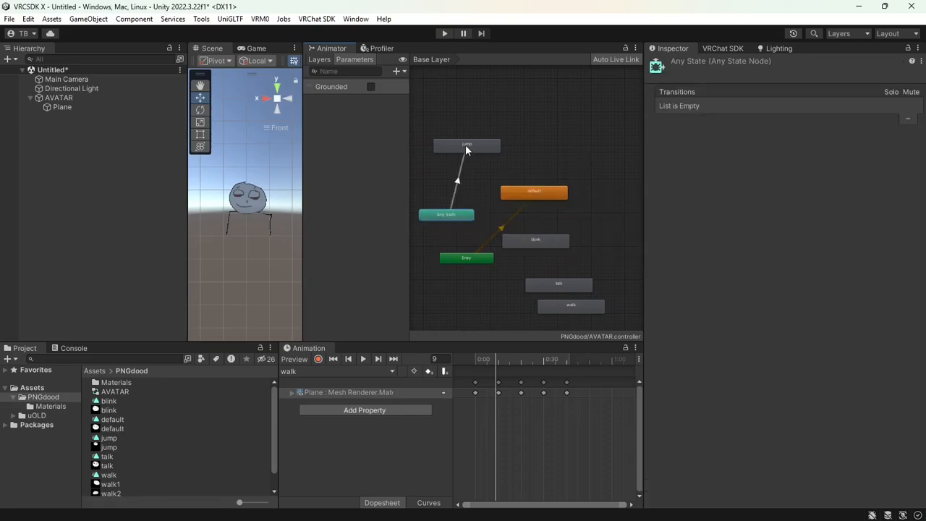
pyautogui.click(467, 149)
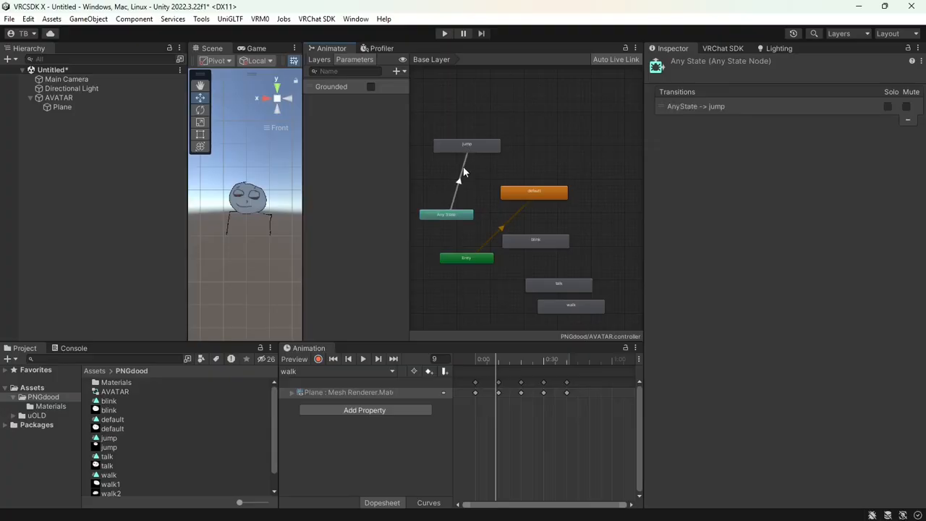
pyautogui.click(459, 184)
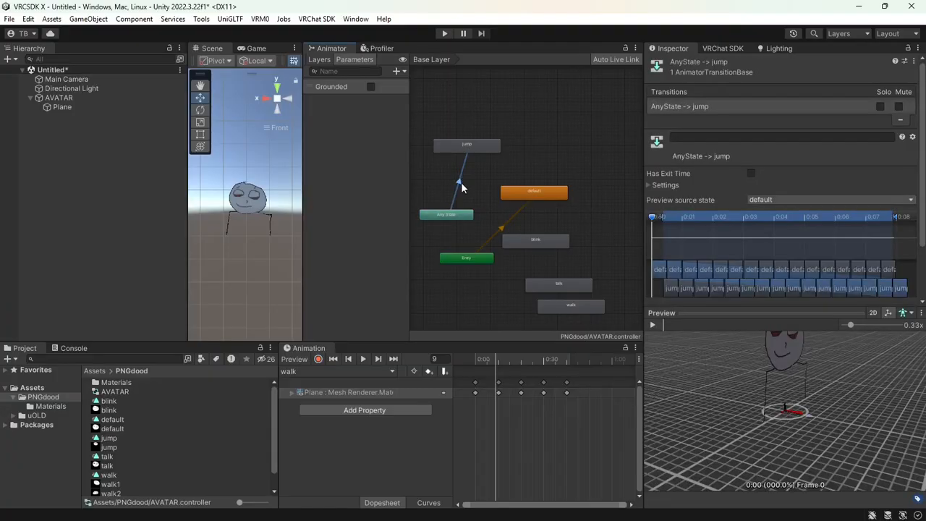
pyautogui.scroll(-2, 767, 289)
pyautogui.click(767, 312)
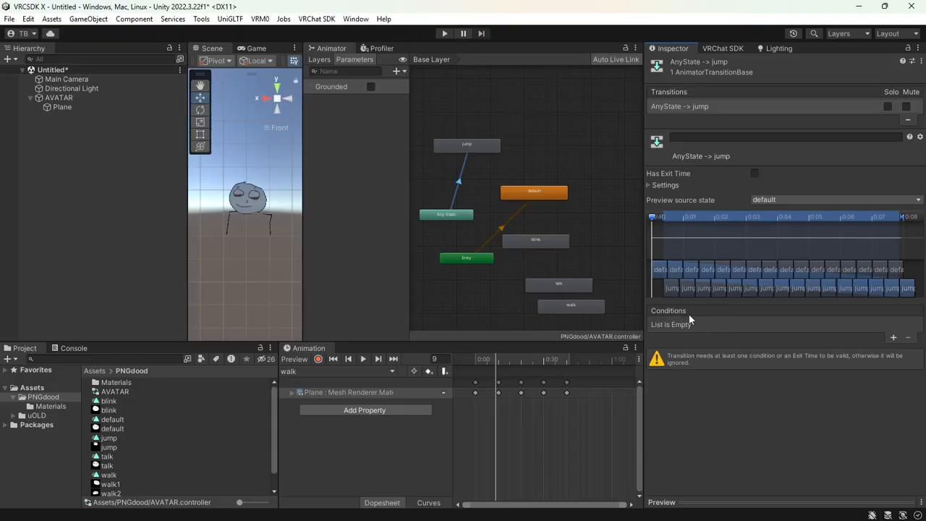
pyautogui.click(893, 338)
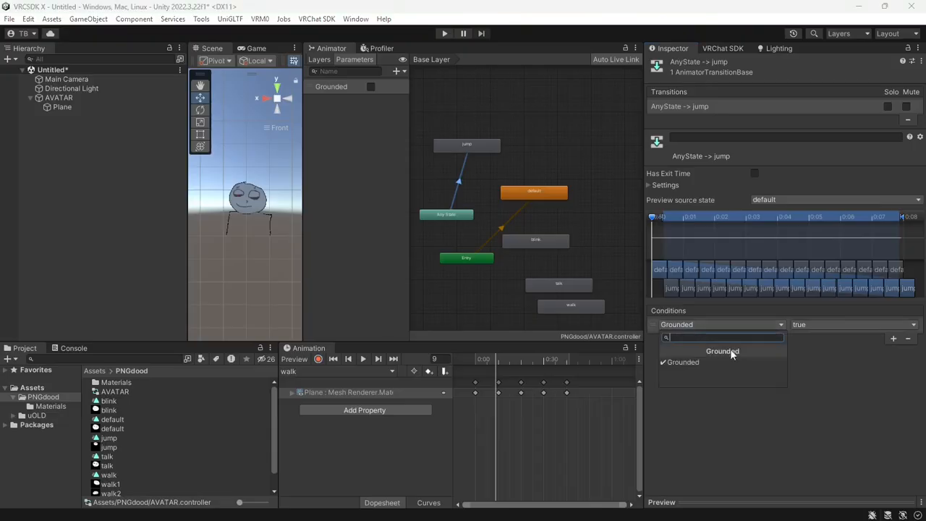
pyautogui.click(829, 326)
pyautogui.click(819, 338)
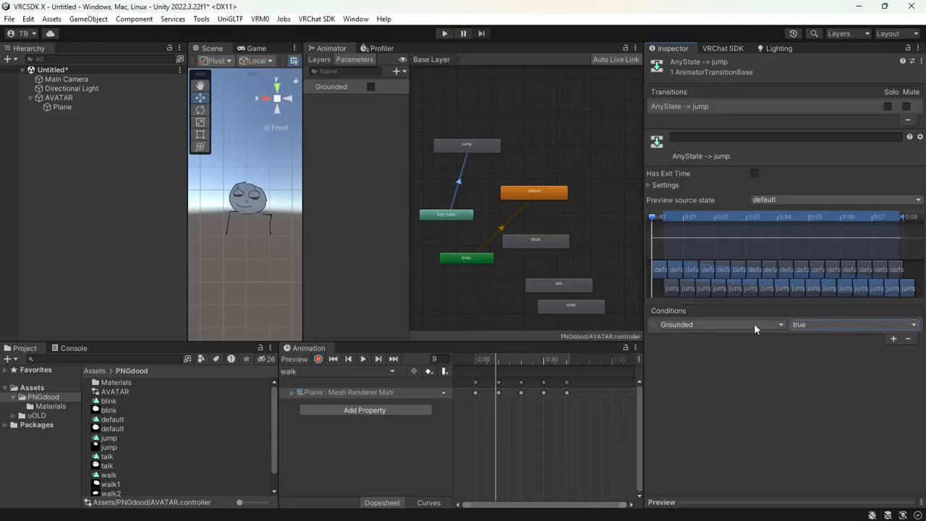
pyautogui.click(800, 325)
pyautogui.click(817, 352)
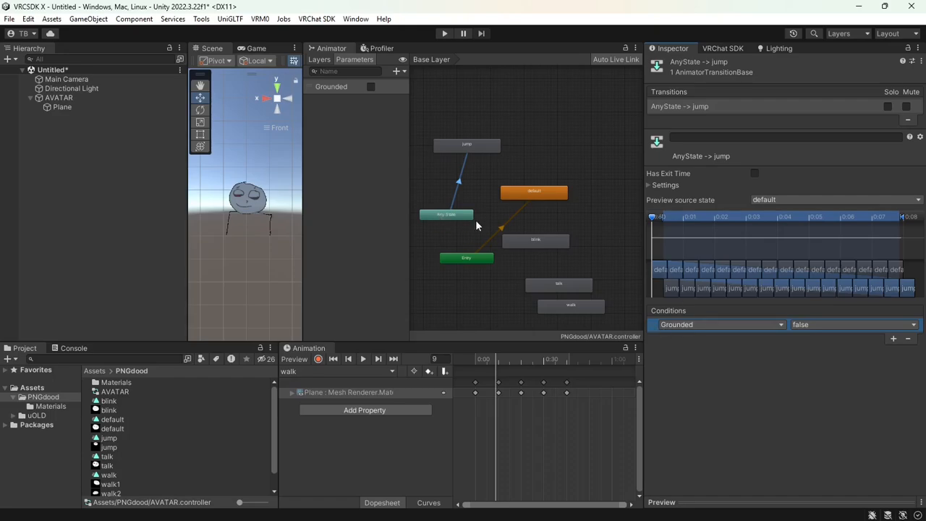
# Review the jump transition and set the Grounded parameter's default to true
pyautogui.click(546, 245)
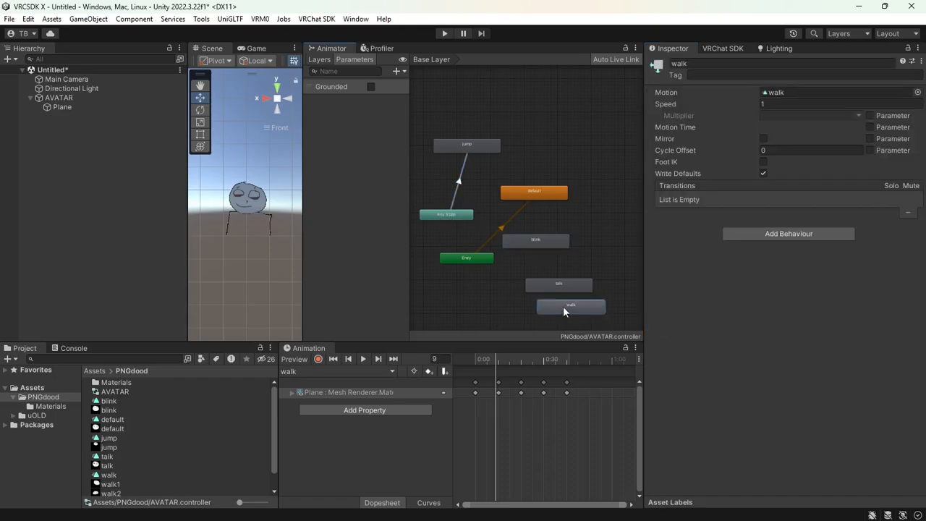
pyautogui.click(452, 215)
pyautogui.click(457, 183)
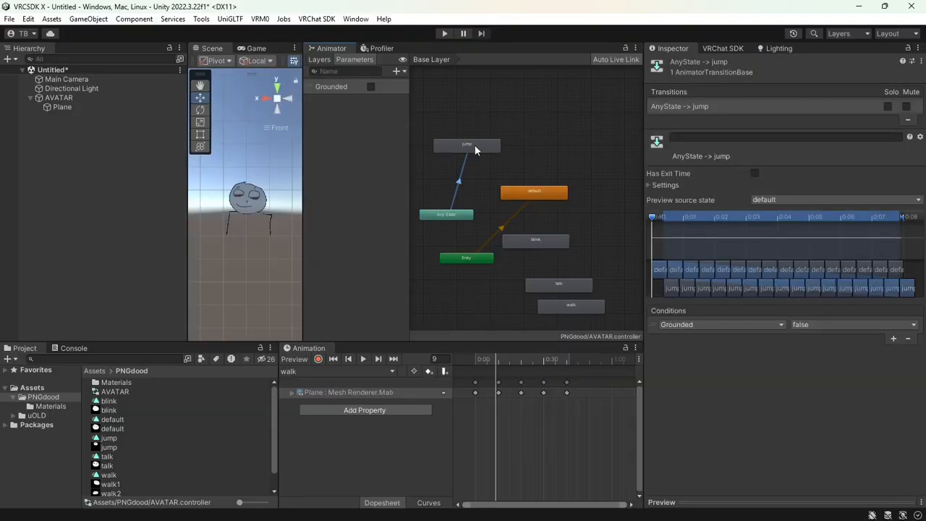
pyautogui.click(475, 145)
pyautogui.click(465, 168)
pyautogui.click(655, 325)
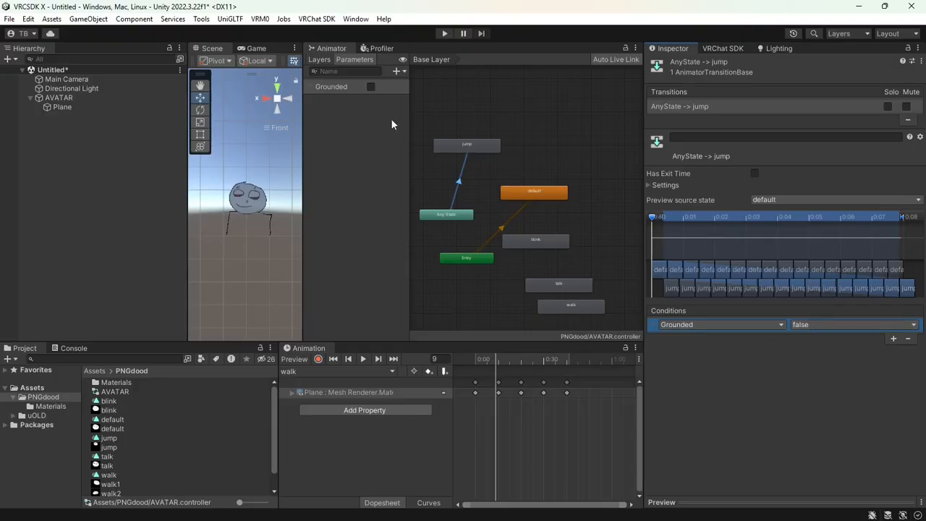
pyautogui.click(370, 87)
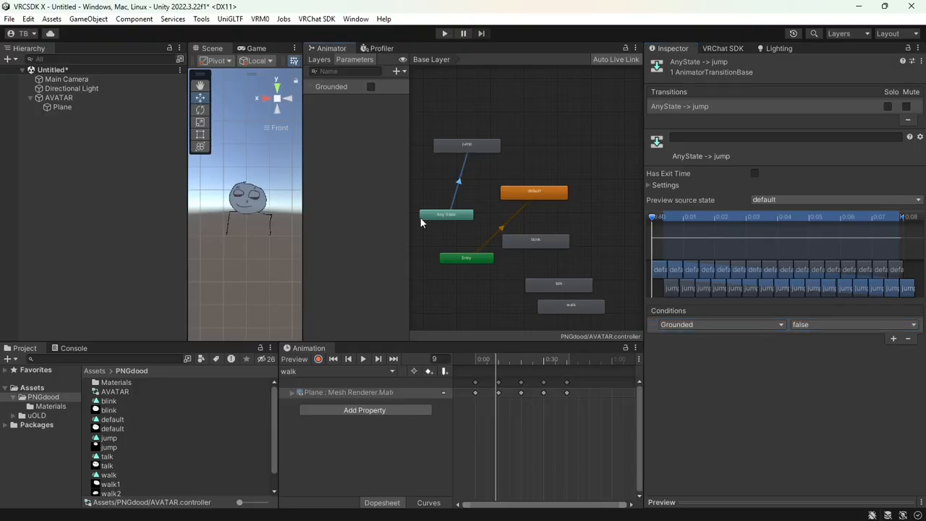
# Add a jump → default transition with a Grounded true condition
pyautogui.click(469, 147)
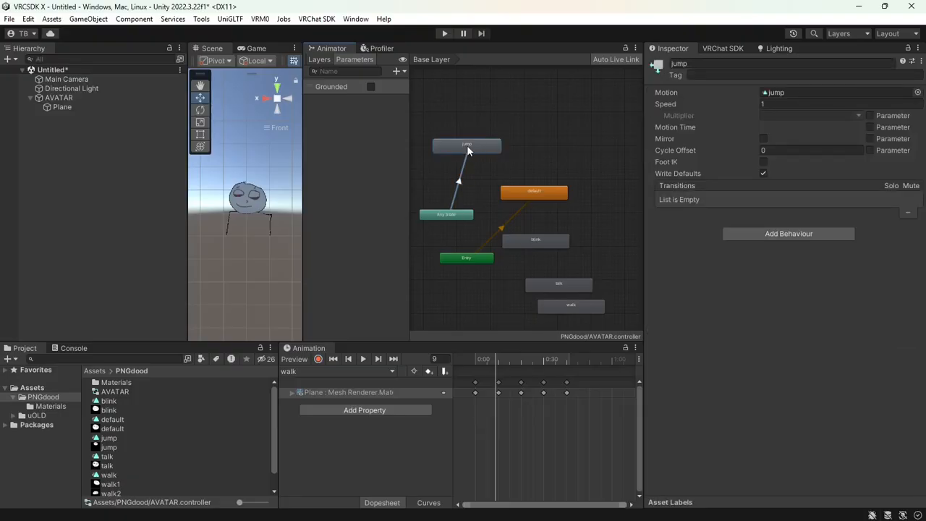
pyautogui.rightClick(474, 148)
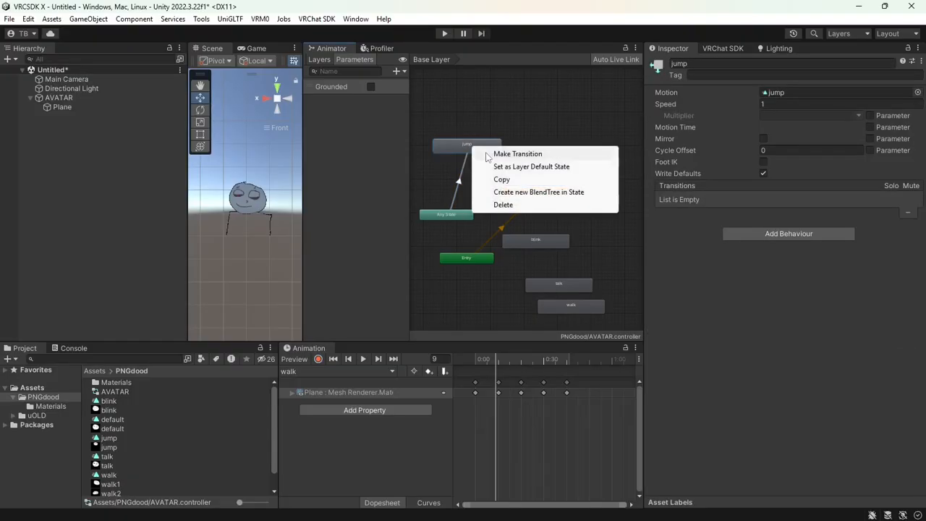
pyautogui.click(518, 154)
pyautogui.click(522, 190)
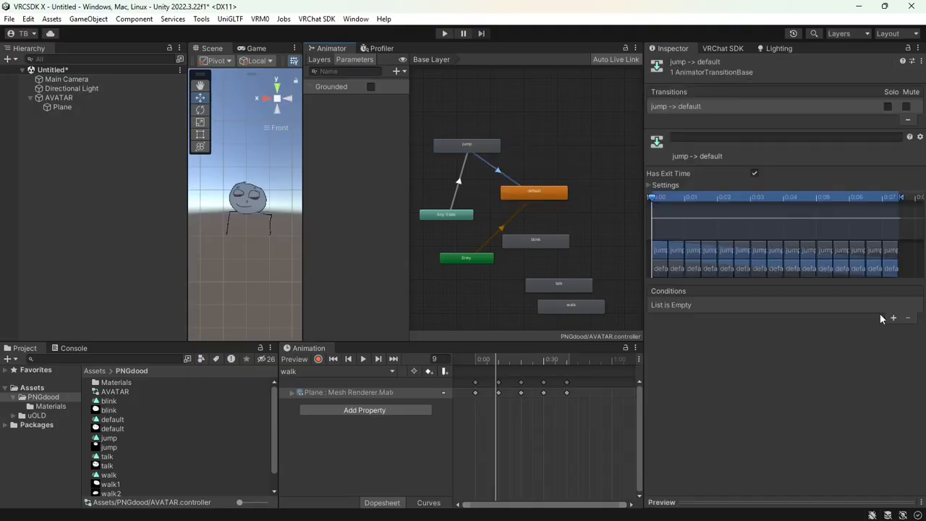
pyautogui.click(893, 318)
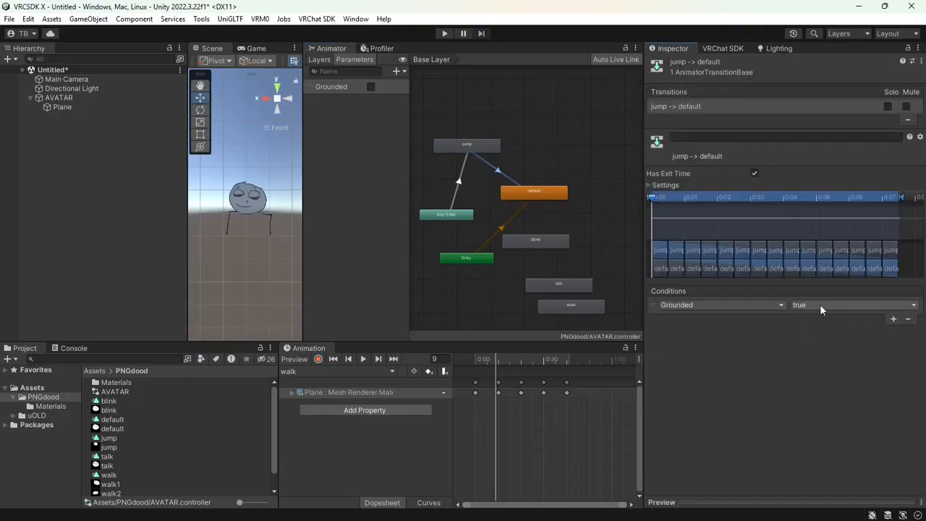
pyautogui.click(459, 183)
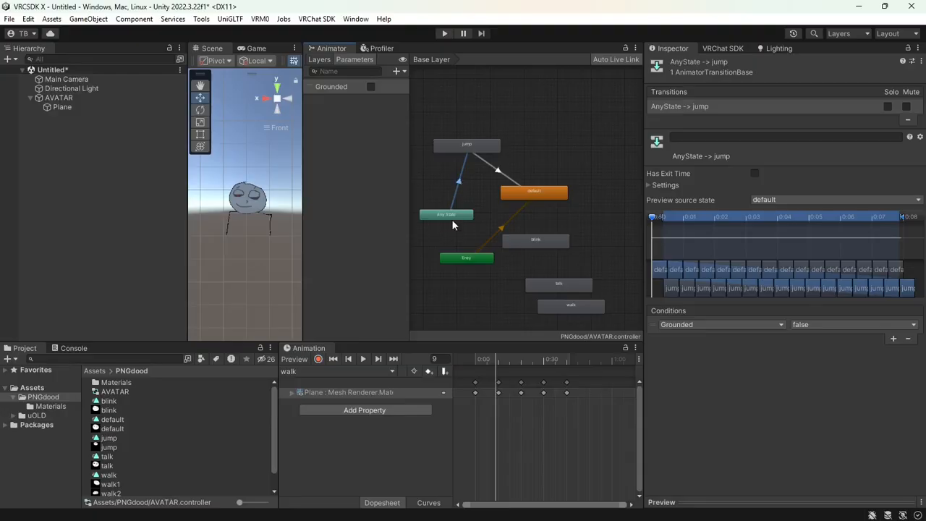
pyautogui.click(497, 170)
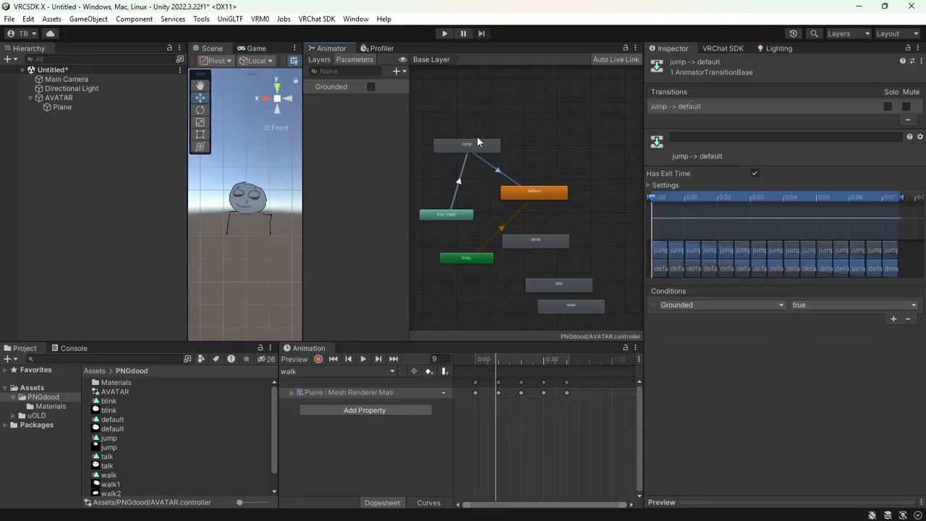
pyautogui.click(538, 198)
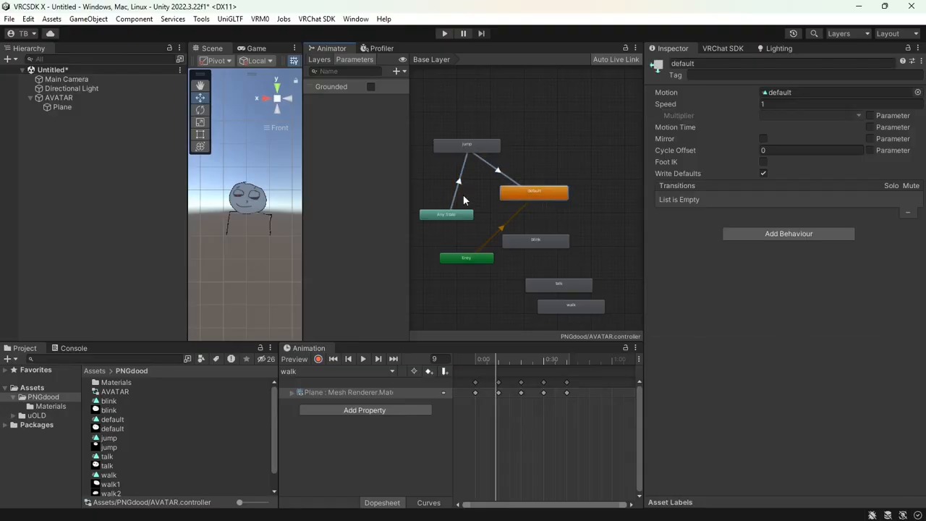
# Move blink down beside walk and talk up-right, then return to the VRChat parameter docs
pyautogui.moveTo(544, 243); pyautogui.dragTo(474, 312)
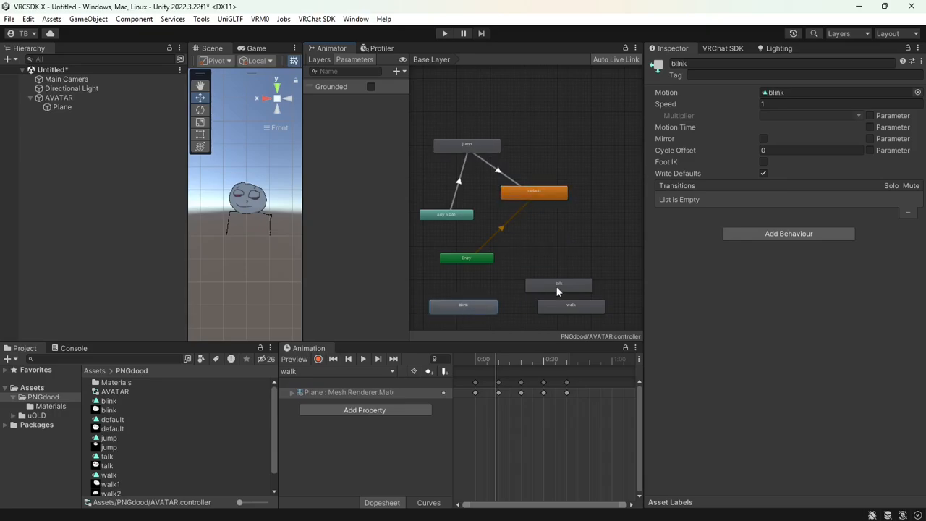
pyautogui.moveTo(556, 286); pyautogui.dragTo(581, 228)
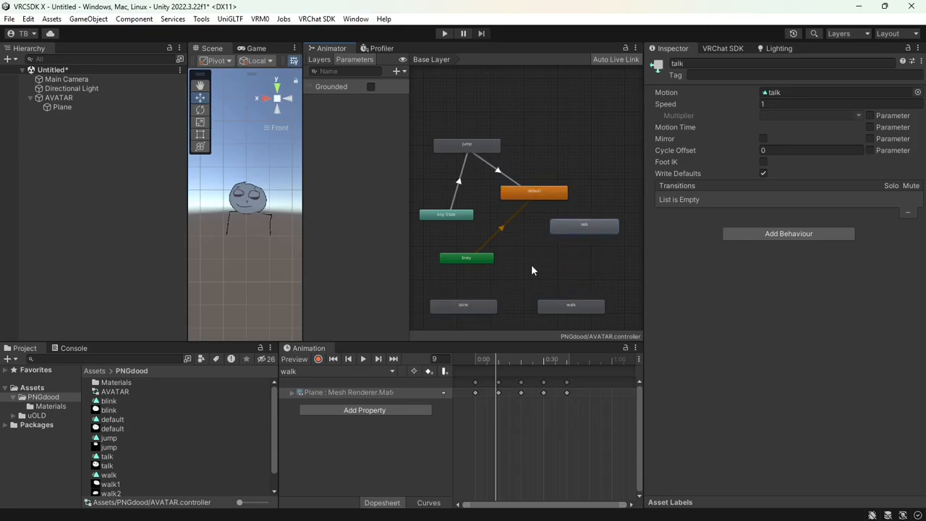
pyautogui.hotkey('alt', 'Tab')
pyautogui.scroll(6, 451, 355)
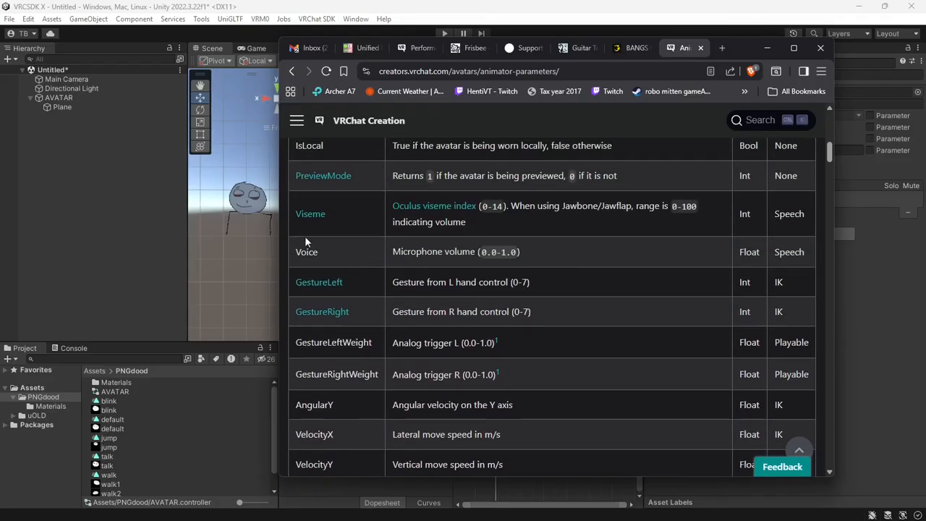
# Highlight the Voice parameter row (Float, mic volume 0.0–1.0), then return to Unity
pyautogui.moveTo(294, 251); pyautogui.dragTo(580, 255)
pyautogui.moveTo(736, 253); pyautogui.dragTo(318, 256)
pyautogui.hotkey('ctrl', 'c')
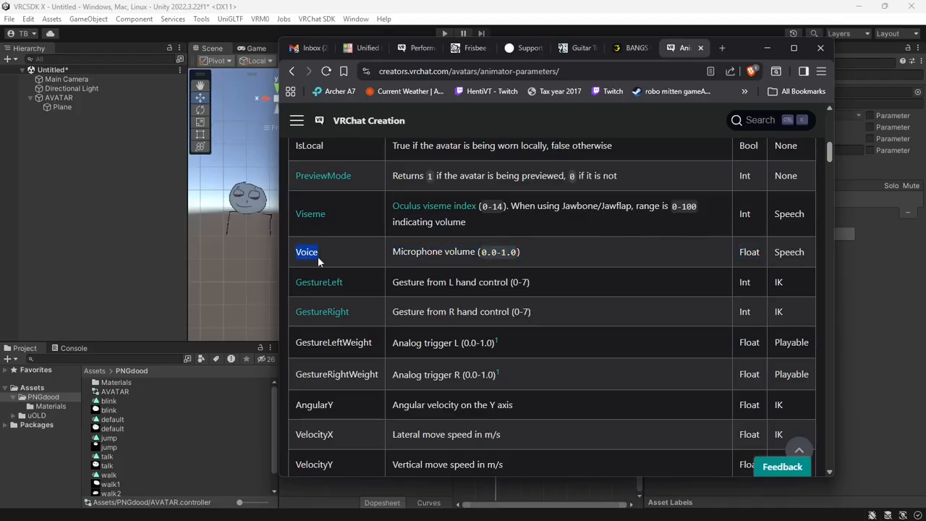
pyautogui.click(340, 3)
# Add a Float parameter named Voice to the animator
pyautogui.click(398, 72)
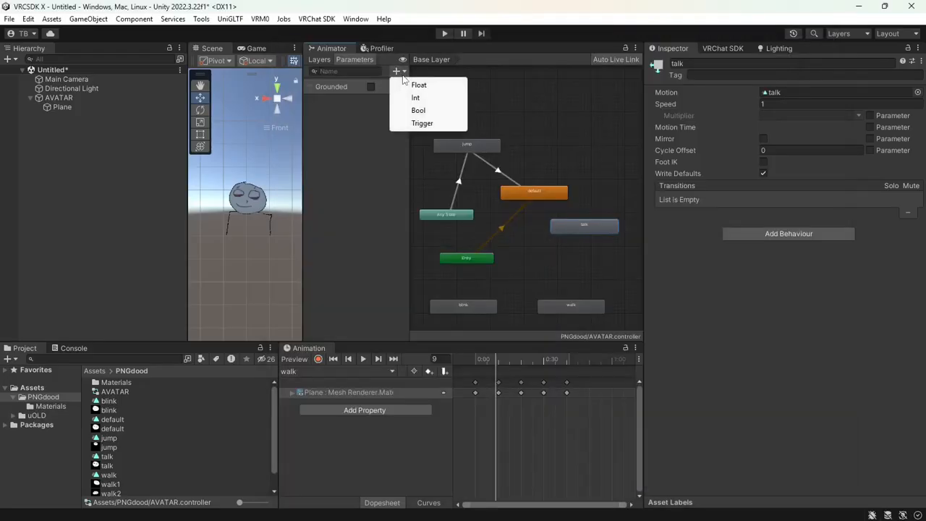
pyautogui.click(416, 83)
pyautogui.hotkey('ctrl', 'v')
pyautogui.click(378, 103)
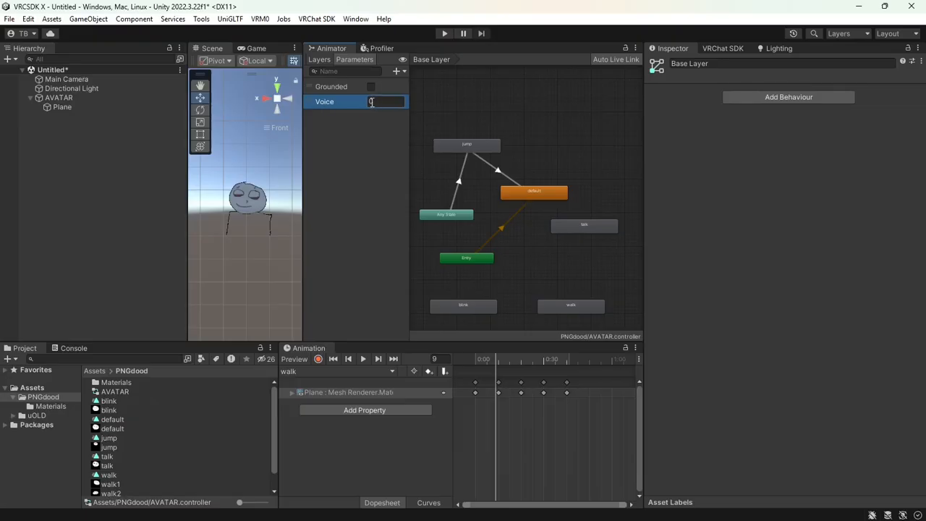
# Create an Any State → talk transition conditioned on Voice with a 0.1 threshold
pyautogui.moveTo(569, 230); pyautogui.dragTo(535, 232, button='middle')
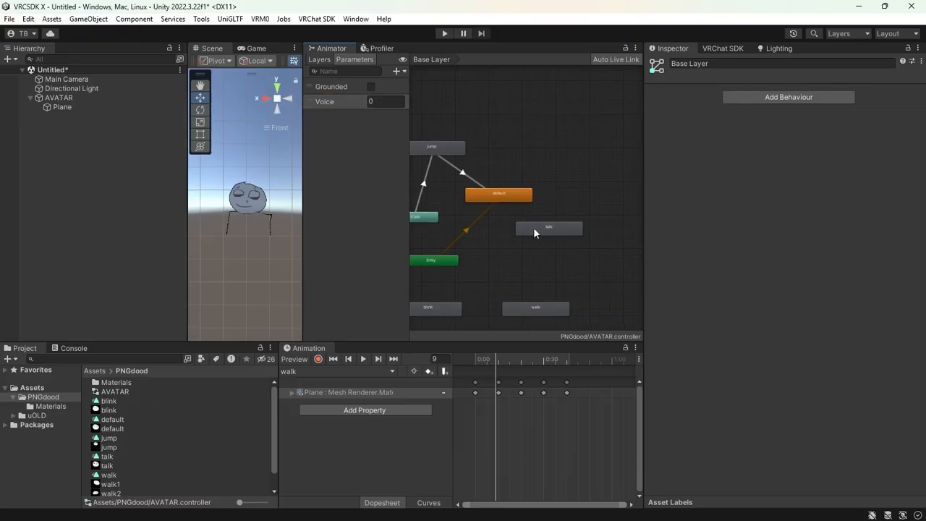
pyautogui.moveTo(501, 205); pyautogui.dragTo(522, 200, button='middle')
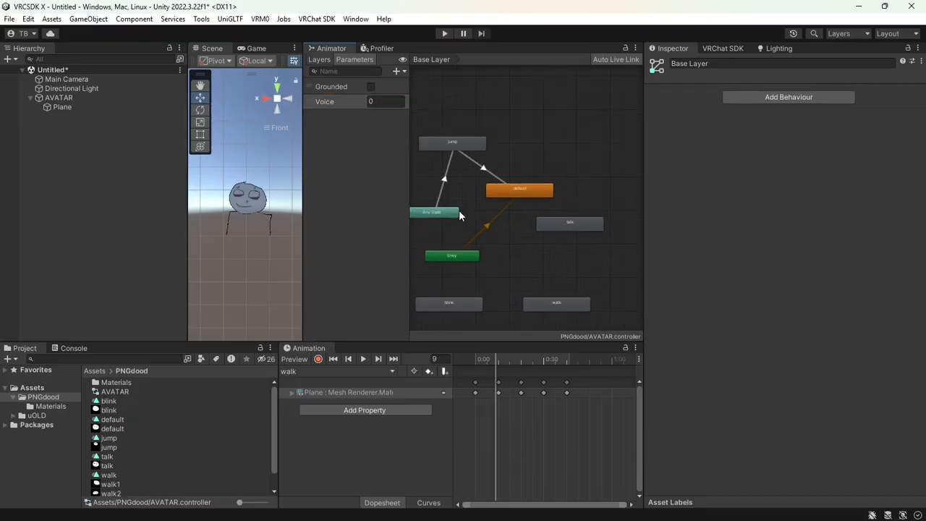
pyautogui.rightClick(458, 212)
pyautogui.click(488, 217)
pyautogui.click(546, 224)
pyautogui.click(518, 221)
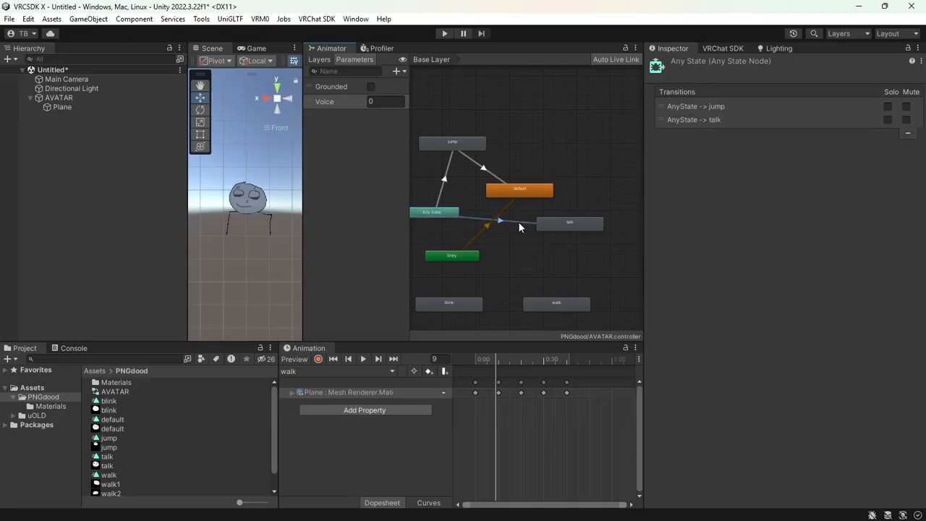
pyautogui.click(893, 338)
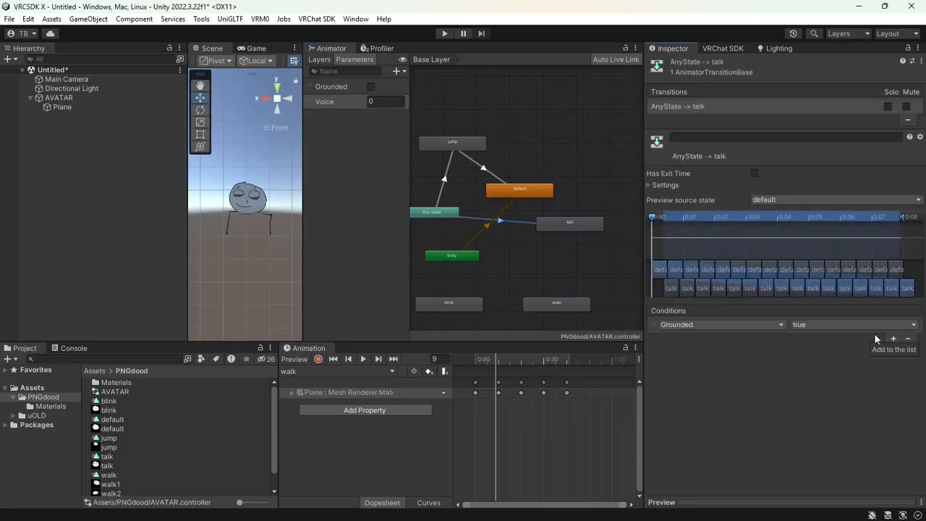
pyautogui.click(771, 325)
pyautogui.click(728, 374)
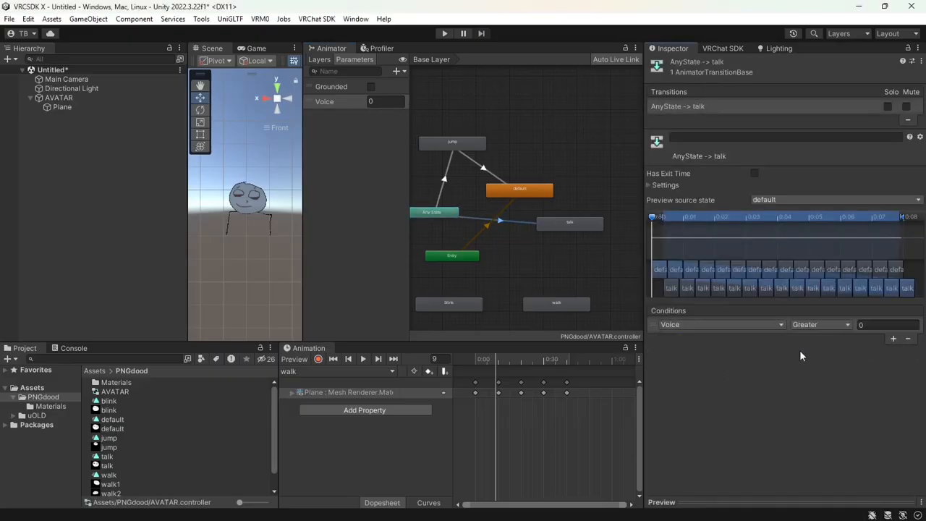
pyautogui.click(895, 326)
pyautogui.press('Return')
# Add a talk → default transition with condition Voice Less 0.1
pyautogui.moveTo(567, 242); pyautogui.dragTo(562, 245, button='middle')
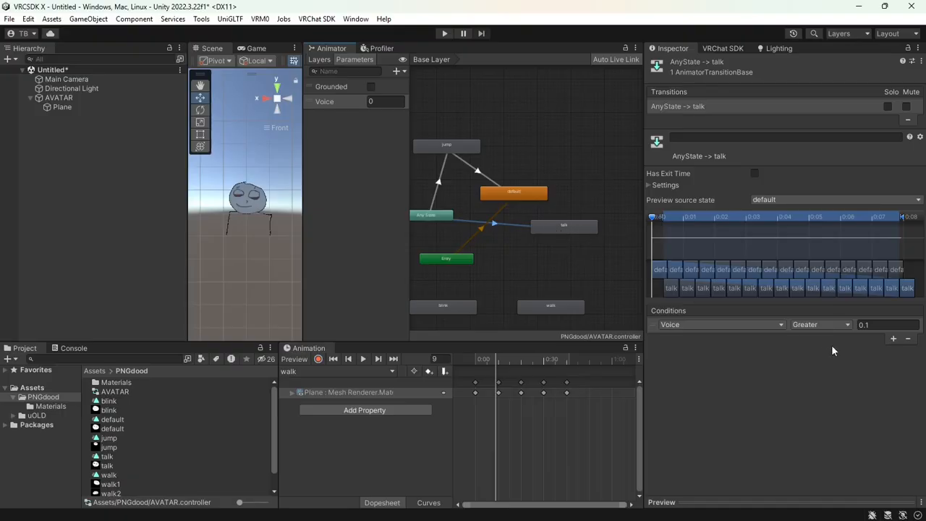
pyautogui.moveTo(556, 231); pyautogui.dragTo(552, 232)
pyautogui.click(513, 226)
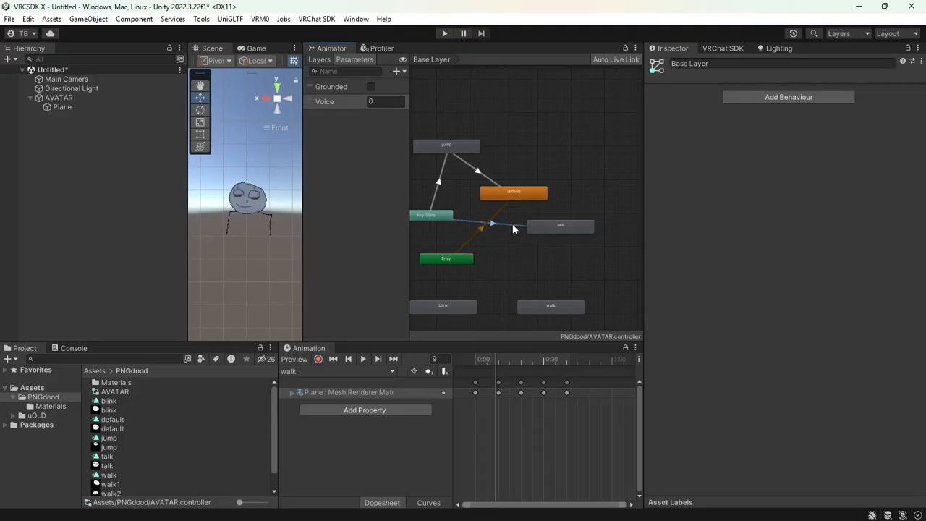
pyautogui.click(544, 229)
pyautogui.rightClick(553, 226)
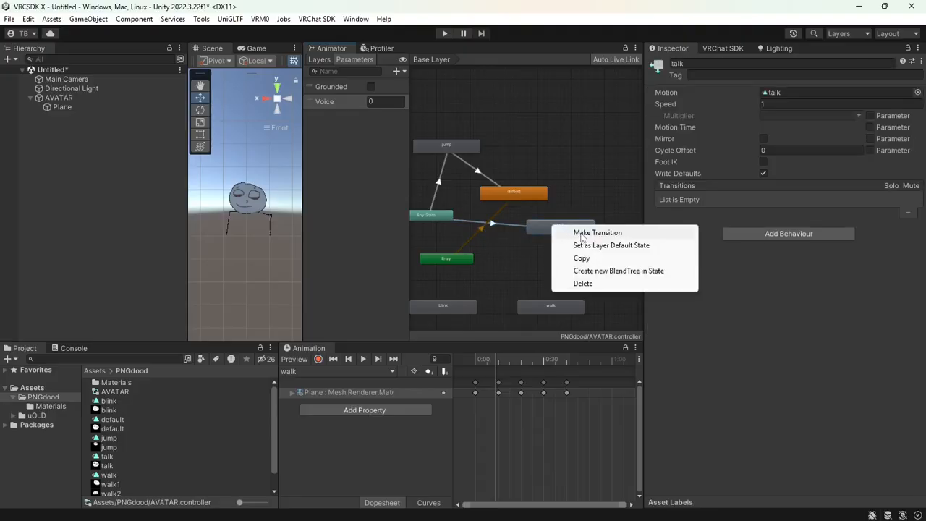
pyautogui.click(582, 234)
pyautogui.click(535, 197)
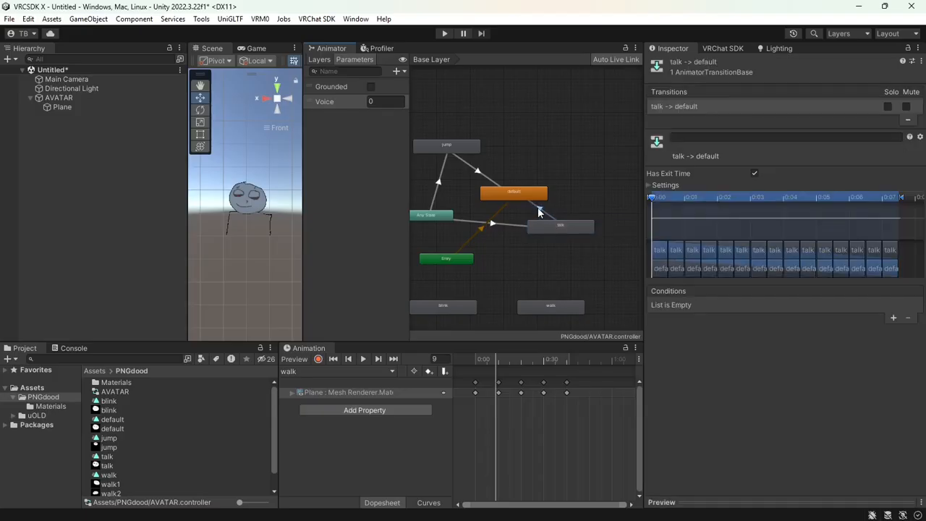
pyautogui.click(893, 317)
pyautogui.click(764, 304)
pyautogui.click(715, 353)
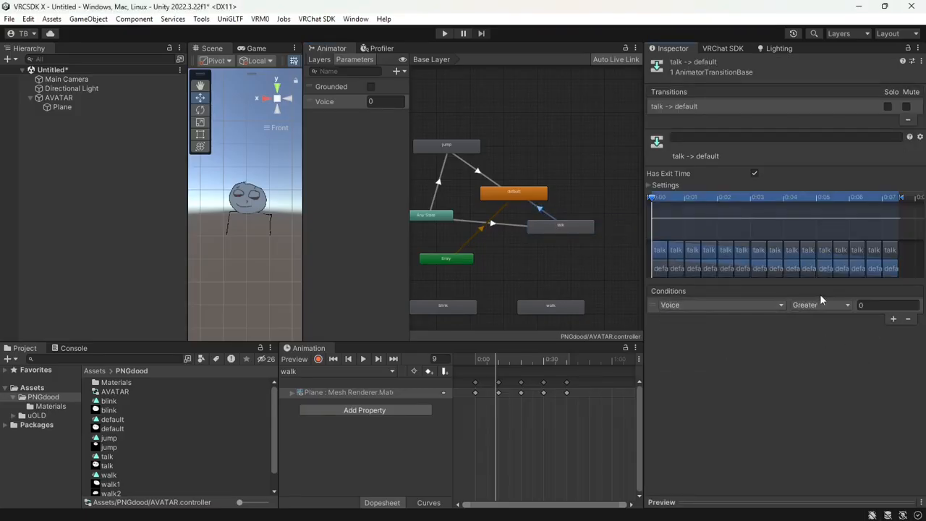
pyautogui.click(822, 305)
pyautogui.click(833, 333)
pyautogui.click(873, 307)
pyautogui.write('0.1')
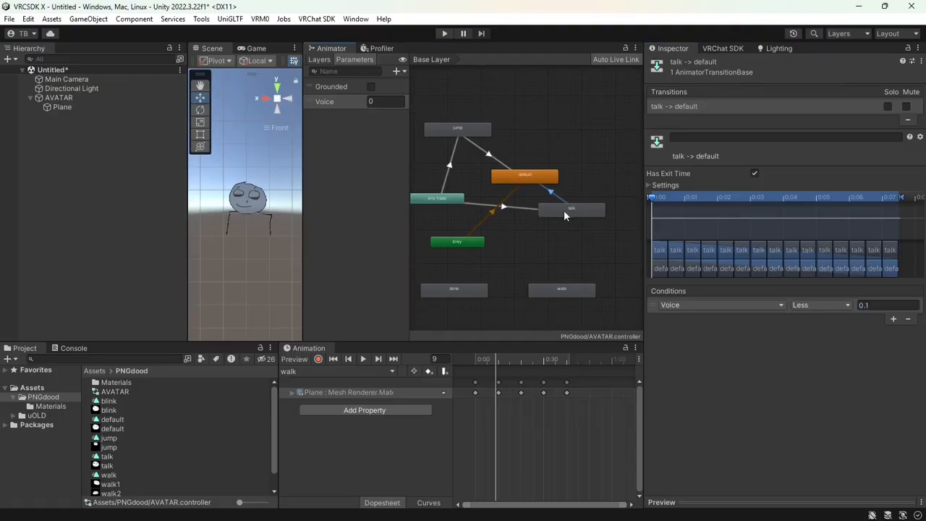
# Move talk aside, add an Any State → walk transition, and bring up the VRChat docs
pyautogui.moveTo(564, 210); pyautogui.dragTo(605, 219)
pyautogui.rightClick(449, 198)
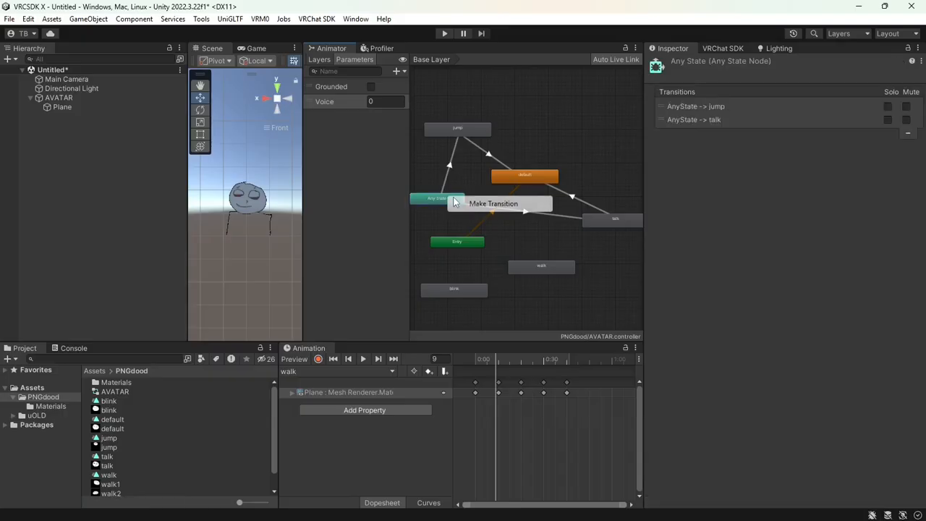
pyautogui.click(470, 204)
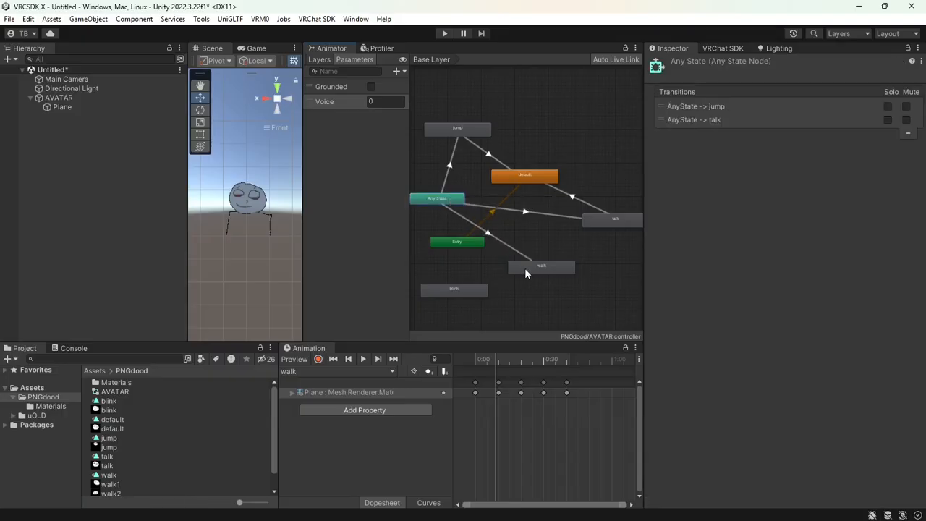
pyautogui.click(524, 268)
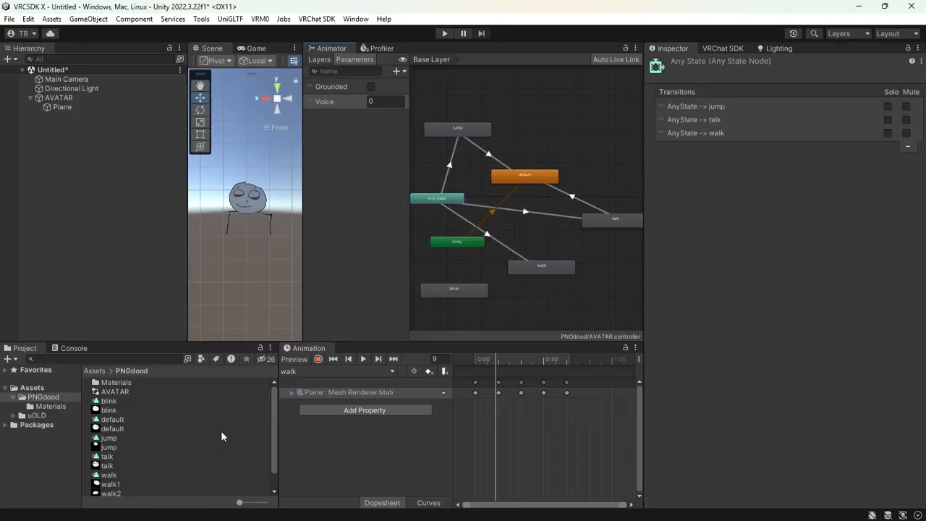
pyautogui.click(99, 506)
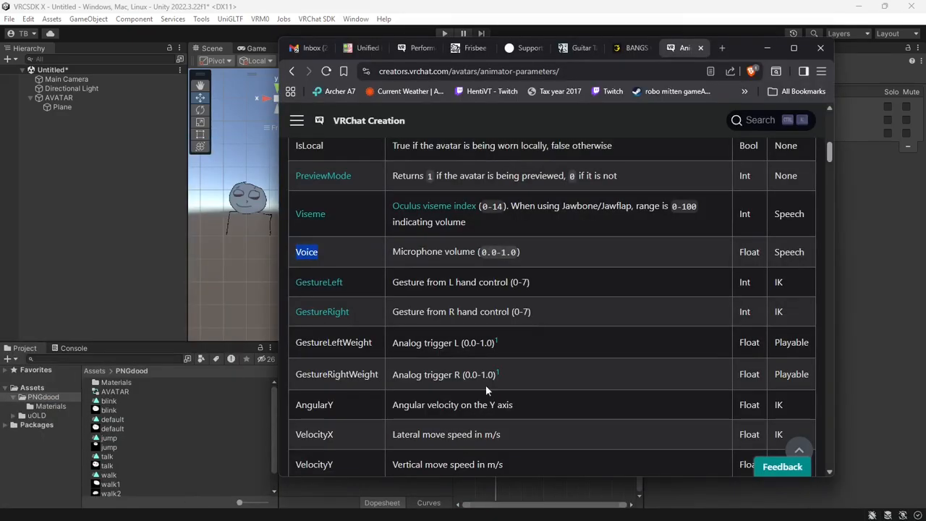
# Find and select VelocityMagnitude in the animator parameters table, then return to Unity
pyautogui.scroll(-5, 478, 364)
pyautogui.scroll(-2, 467, 367)
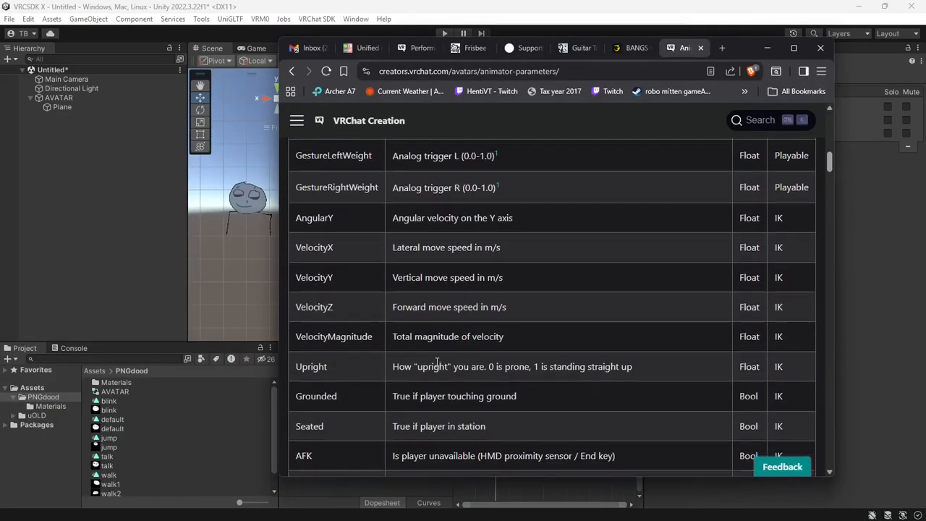
pyautogui.scroll(-2, 356, 295)
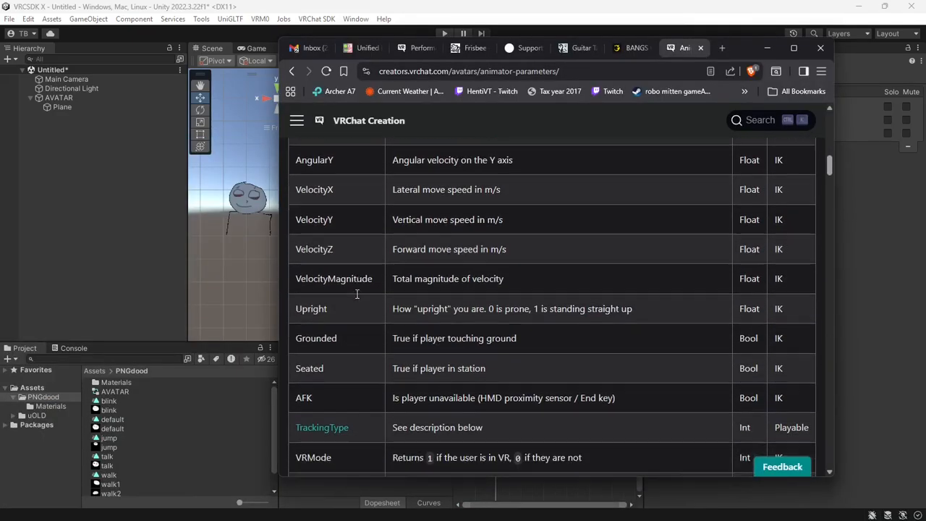
pyautogui.doubleClick(322, 265)
pyautogui.click(337, 265)
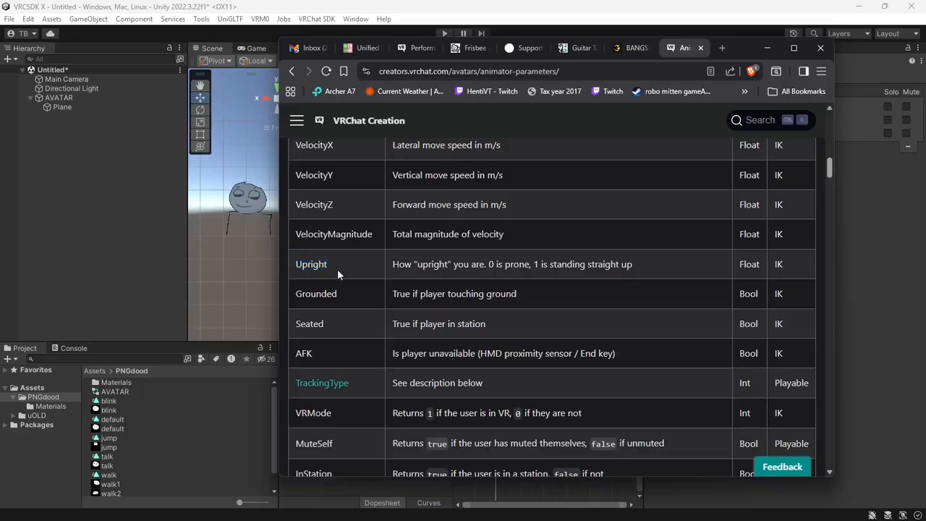
pyautogui.scroll(2, 348, 272)
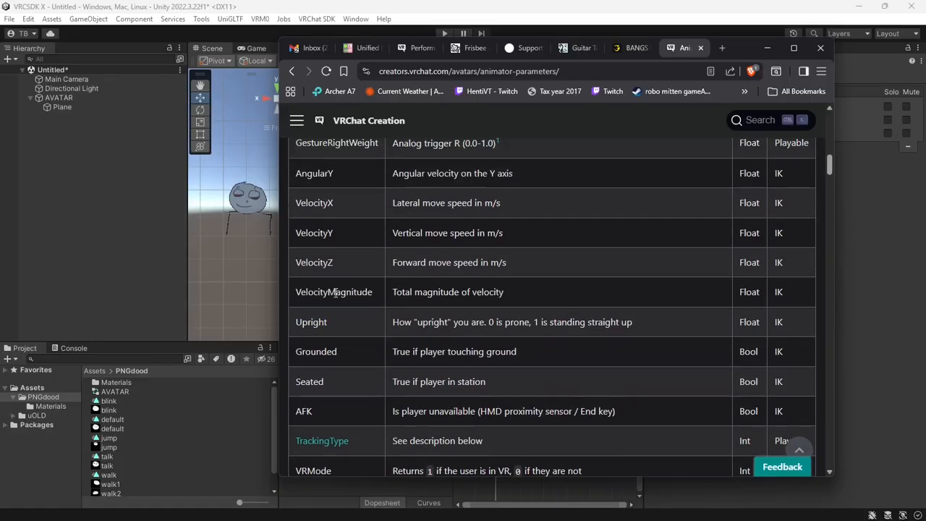
pyautogui.doubleClick(340, 292)
pyautogui.hotkey('ctrl', 'c')
pyautogui.scroll(2, 342, 291)
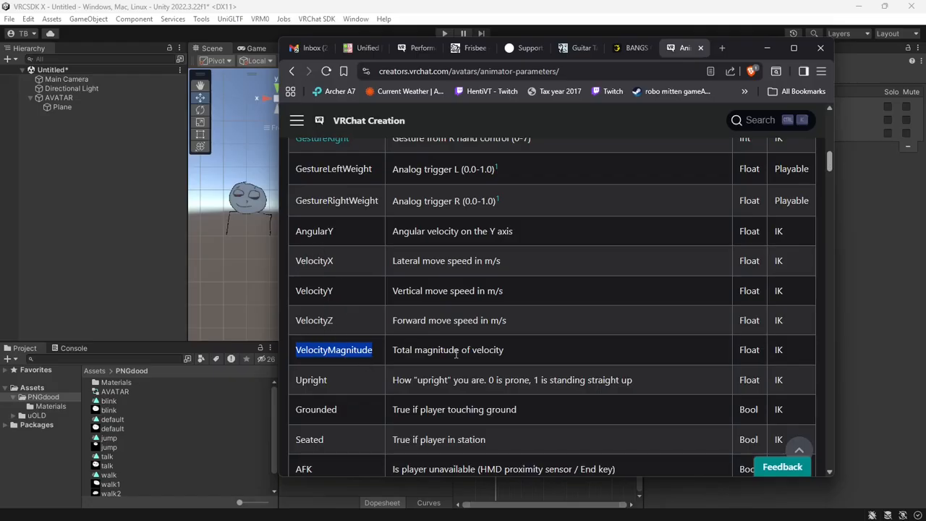
pyautogui.hotkey('alt', 'Tab')
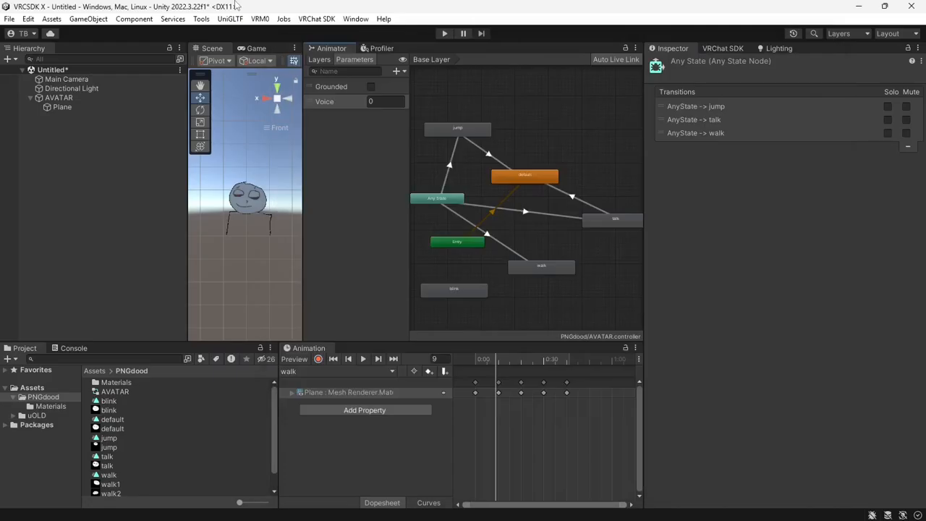
# Add a Float parameter named VelocityMagnitude
pyautogui.click(490, 241)
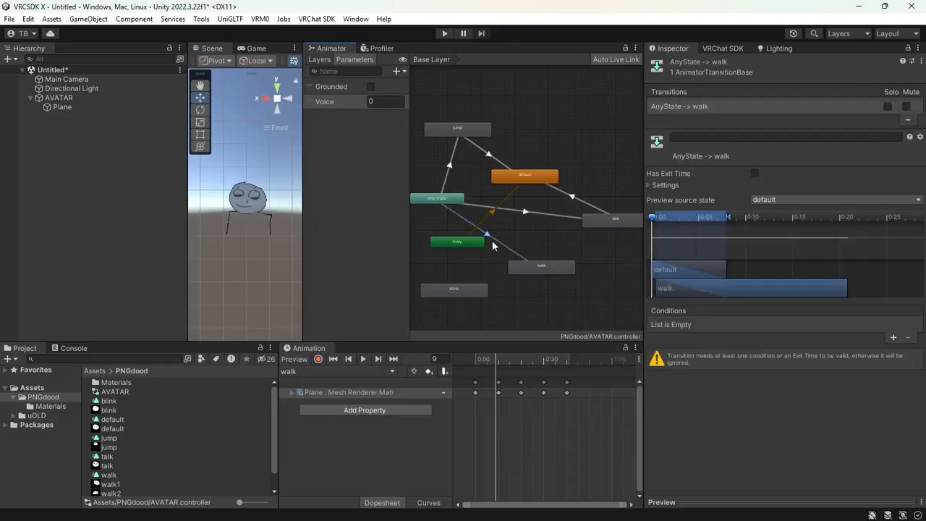
pyautogui.click(396, 71)
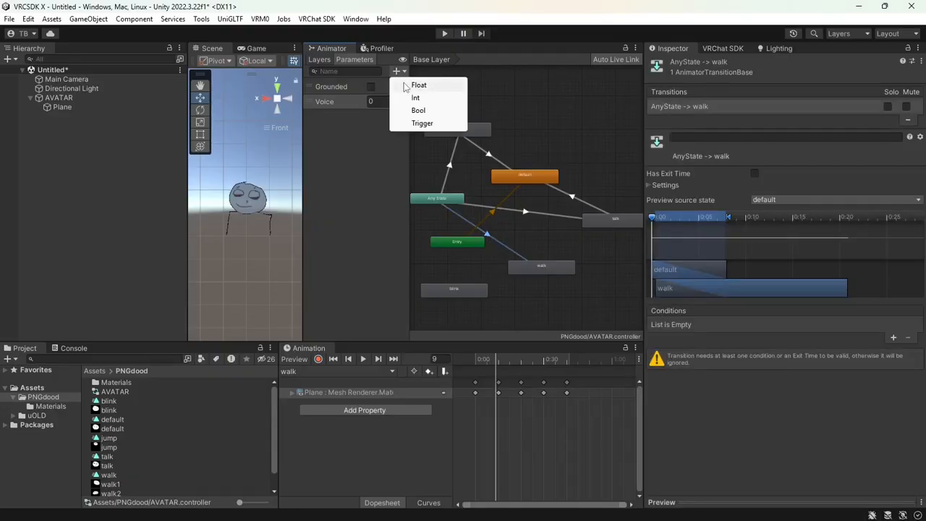
pyautogui.click(407, 86)
pyautogui.hotkey('ctrl', 'v')
pyautogui.click(325, 134)
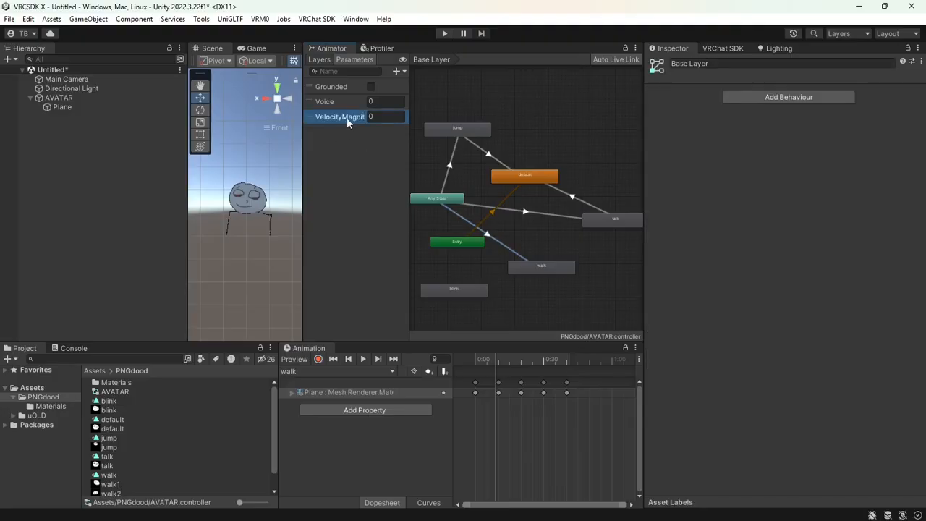
# Give the Any State → walk transition a VelocityMagnitude Greater 0 condition
pyautogui.click(476, 233)
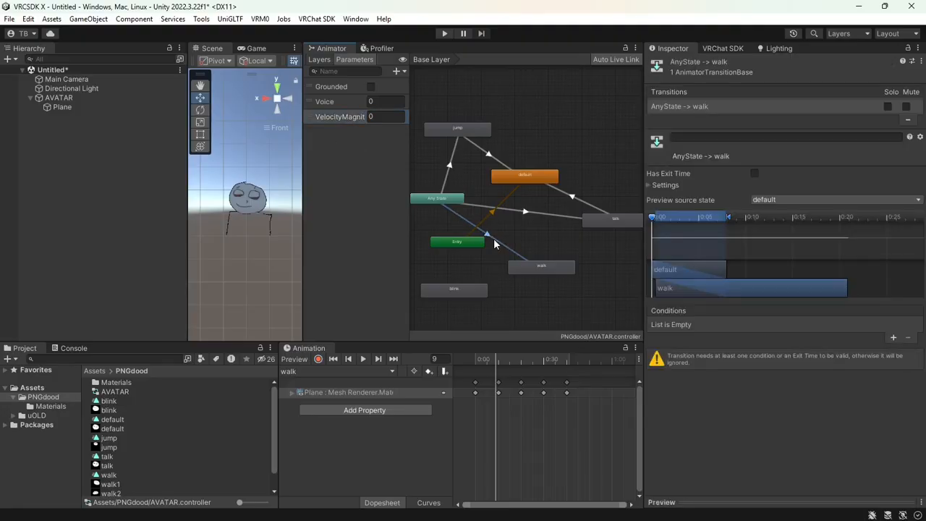
pyautogui.click(894, 338)
pyautogui.click(752, 327)
pyautogui.click(746, 384)
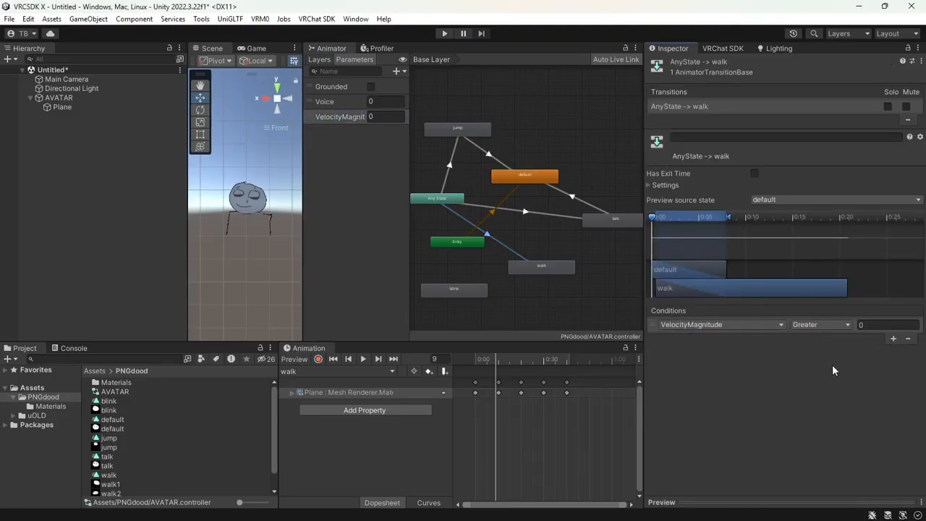
pyautogui.click(838, 325)
pyautogui.click(885, 363)
# Create a walk → default transition with a VelocityMagnitude Less condition
pyautogui.rightClick(532, 269)
pyautogui.click(557, 273)
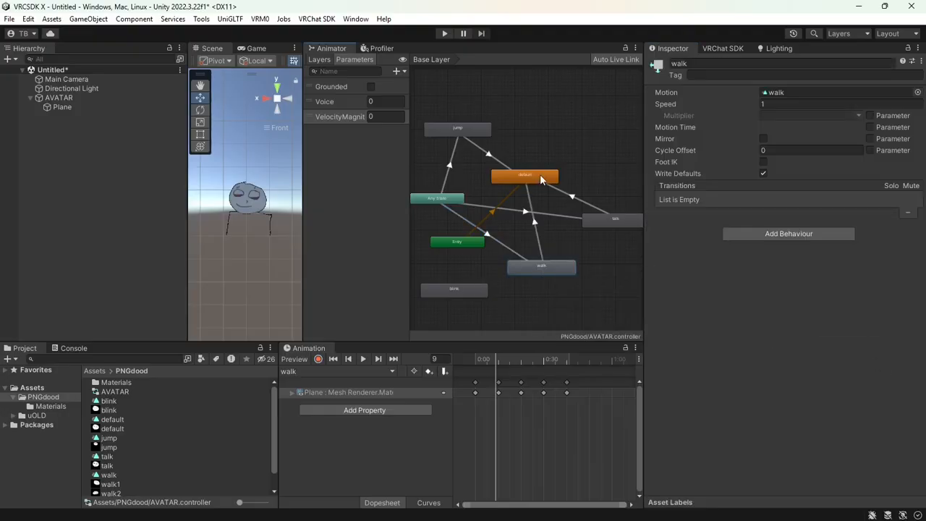
pyautogui.click(536, 178)
pyautogui.click(537, 235)
pyautogui.click(894, 319)
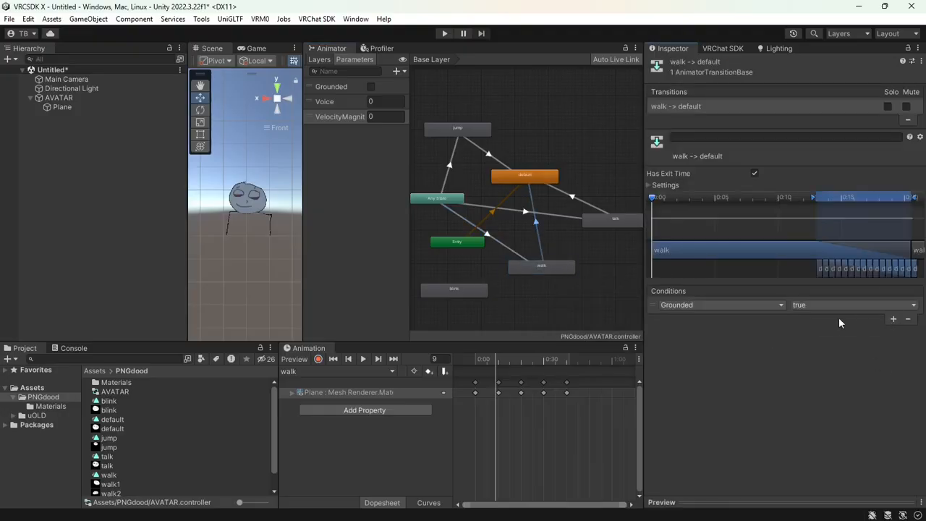
pyautogui.click(754, 305)
pyautogui.click(754, 361)
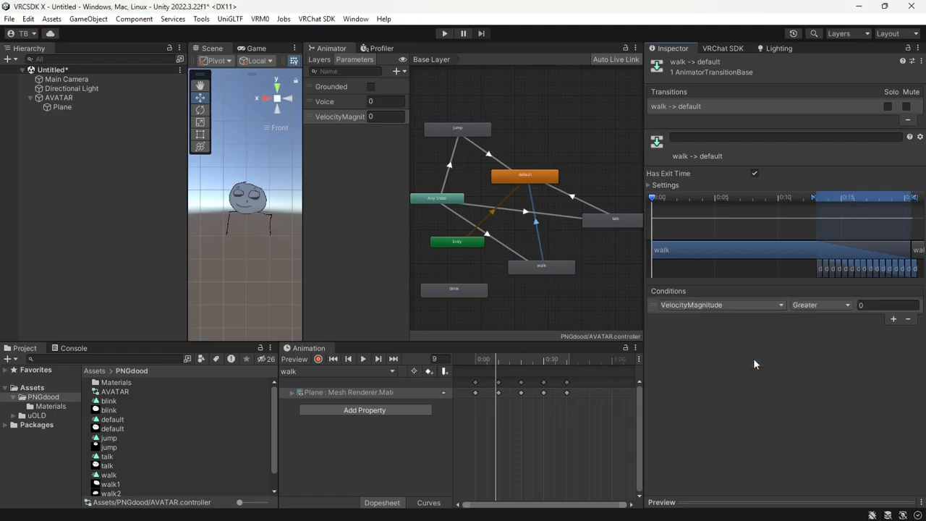
pyautogui.click(831, 305)
pyautogui.click(832, 332)
pyautogui.click(882, 306)
# Clear the threshold value and uncheck Can Transition To Self on Any State → walk
pyautogui.press('BackSpace')
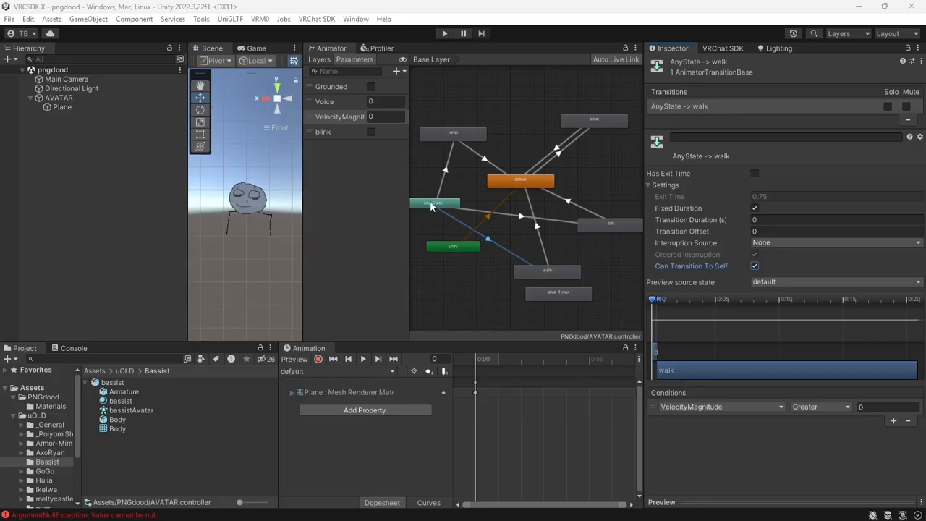
pyautogui.click(754, 266)
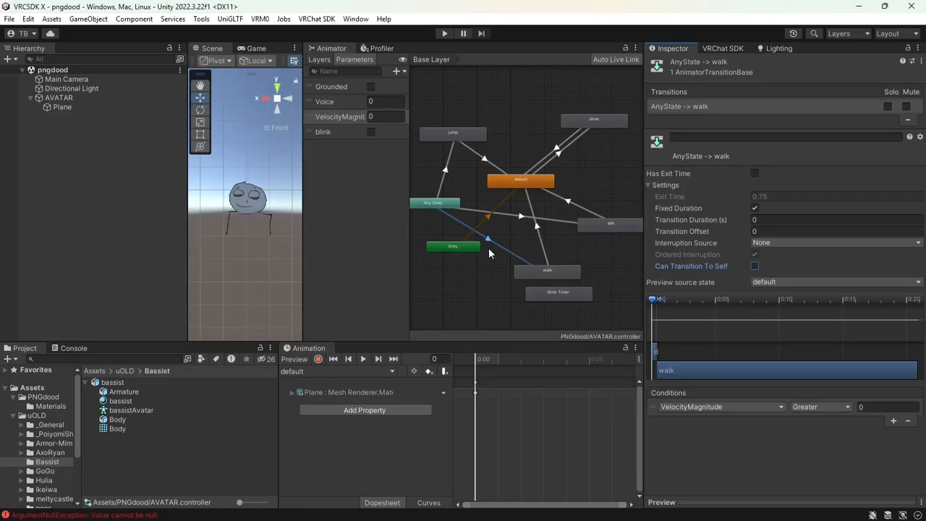
# Customize the Avatar Descriptor's playable layers and put the AVATAR controller in the FX slot
pyautogui.click(546, 273)
pyautogui.click(390, 371)
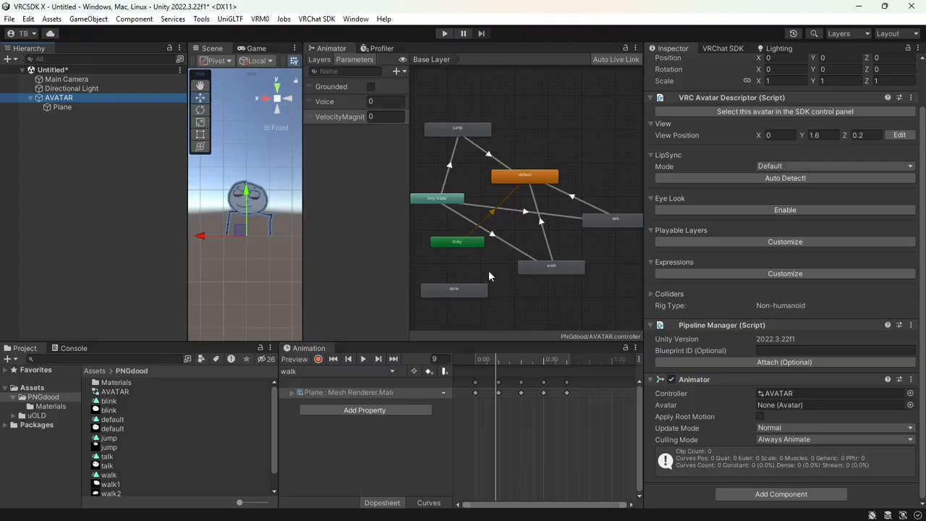
pyautogui.click(688, 239)
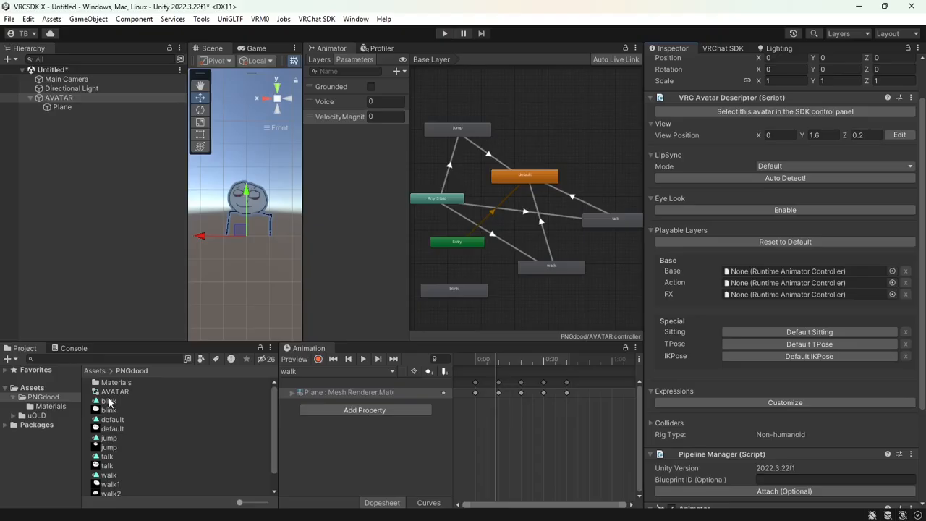
pyautogui.moveTo(109, 396); pyautogui.dragTo(765, 291)
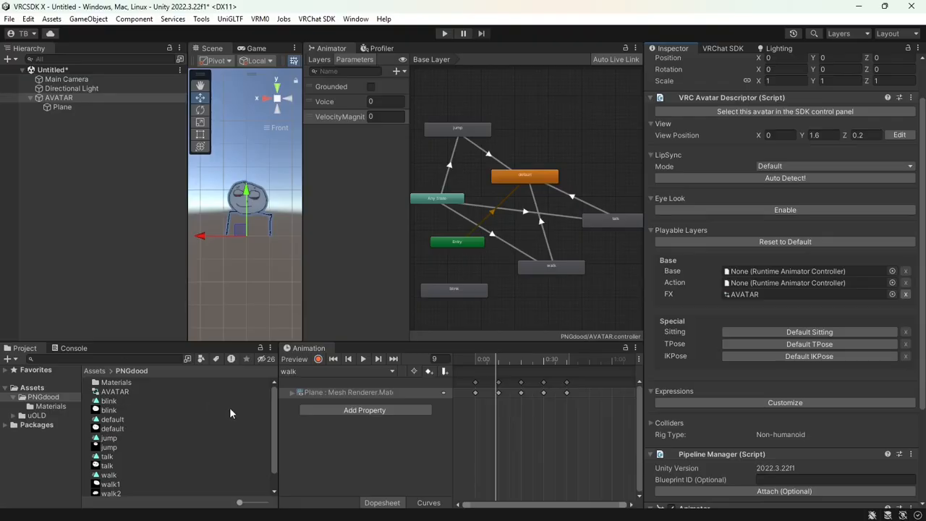
pyautogui.scroll(2, 800, 294)
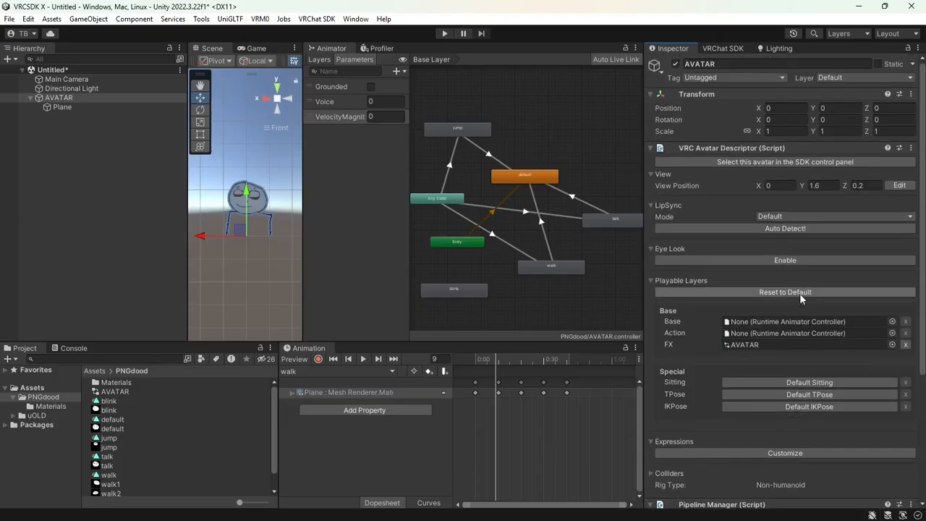
pyautogui.scroll(-4, 801, 288)
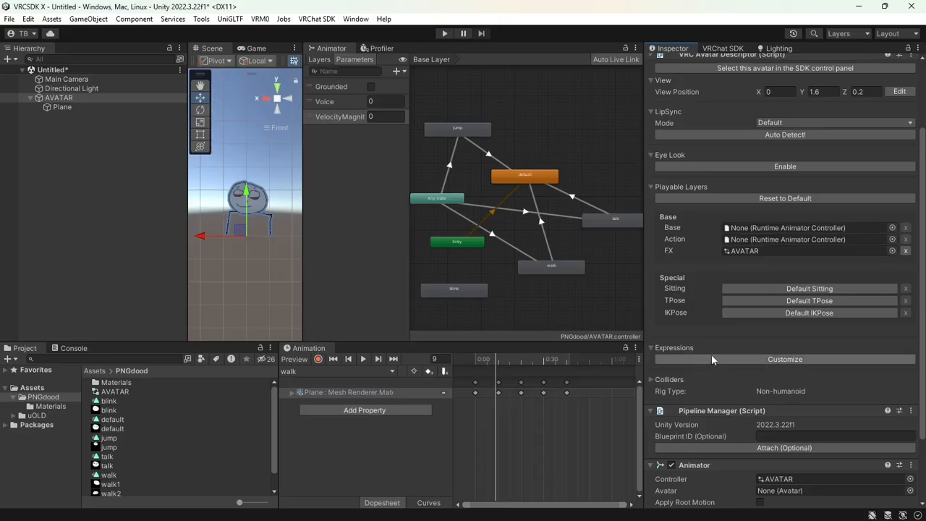
pyautogui.scroll(3, 712, 354)
pyautogui.scroll(-6, 711, 354)
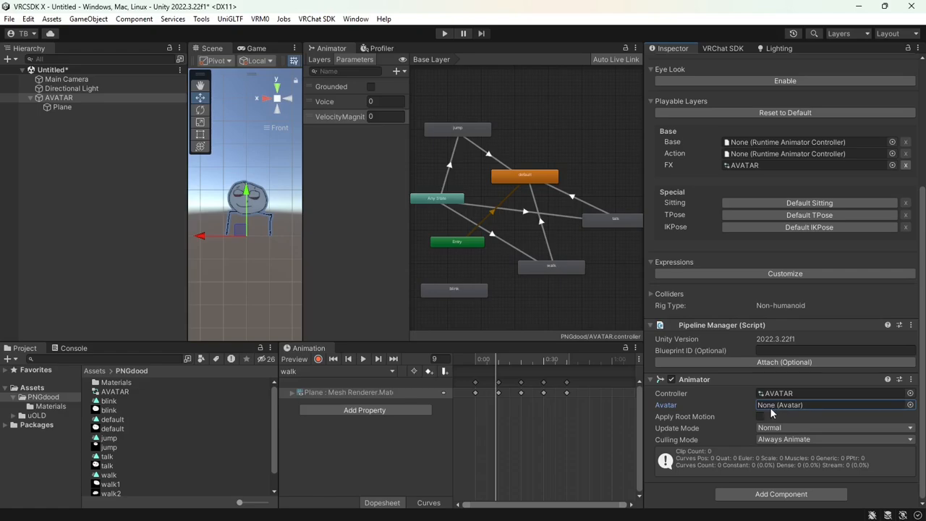
# Set the bassist model's rig Animation Type to Generic and apply the import settings
pyautogui.click(13, 416)
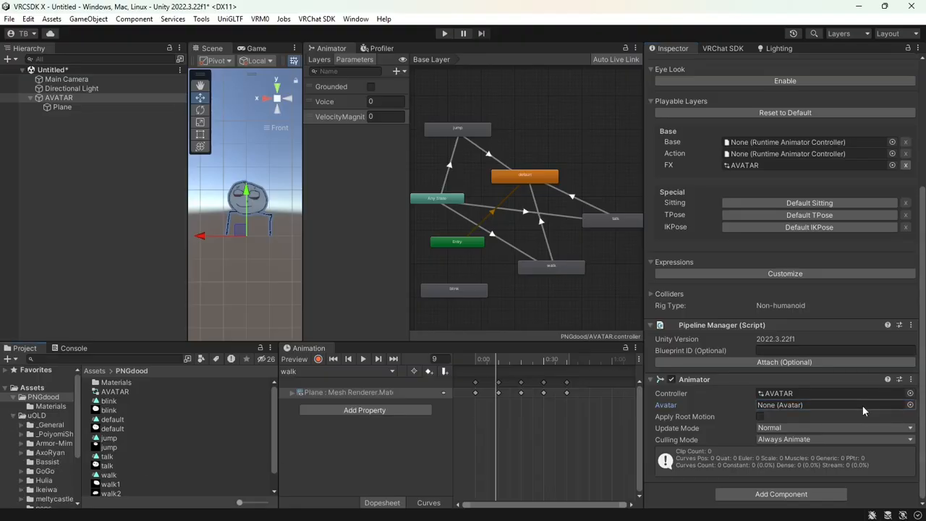
pyautogui.click(47, 462)
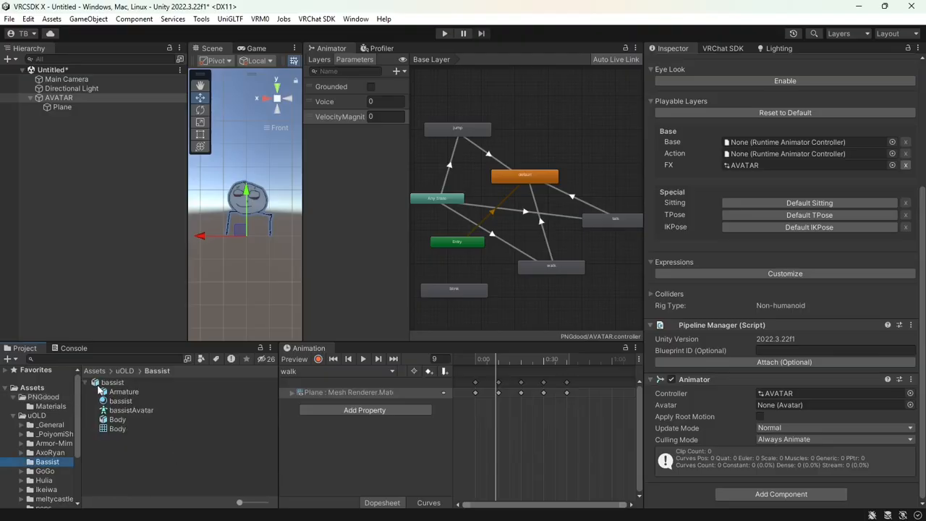
pyautogui.click(85, 383)
pyautogui.click(109, 385)
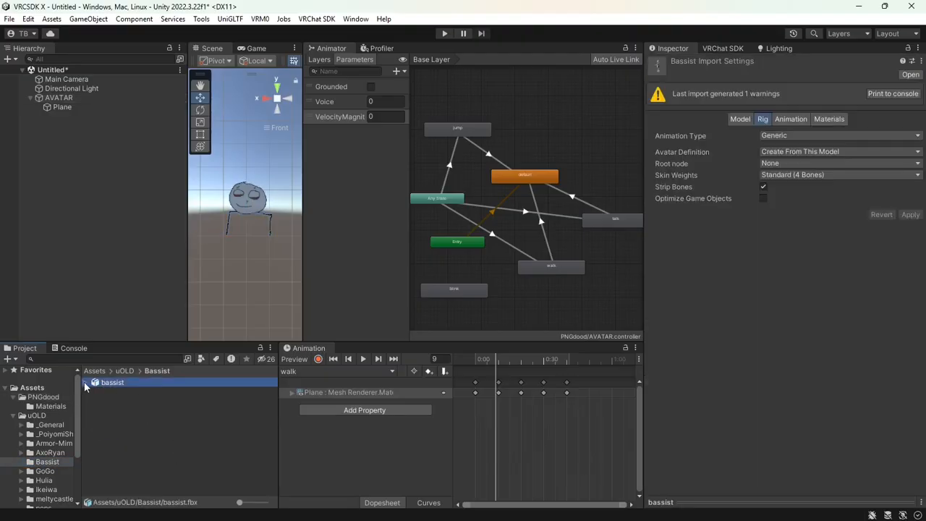
pyautogui.click(85, 382)
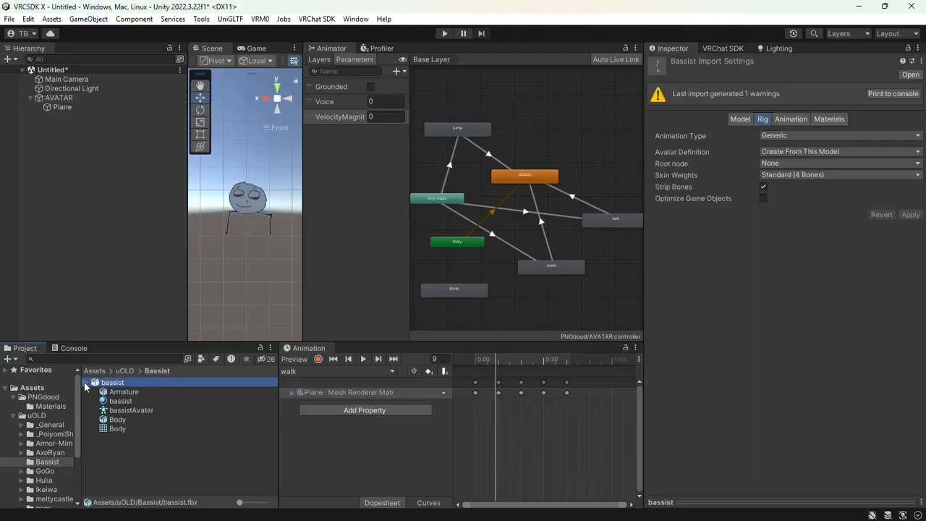
pyautogui.click(123, 411)
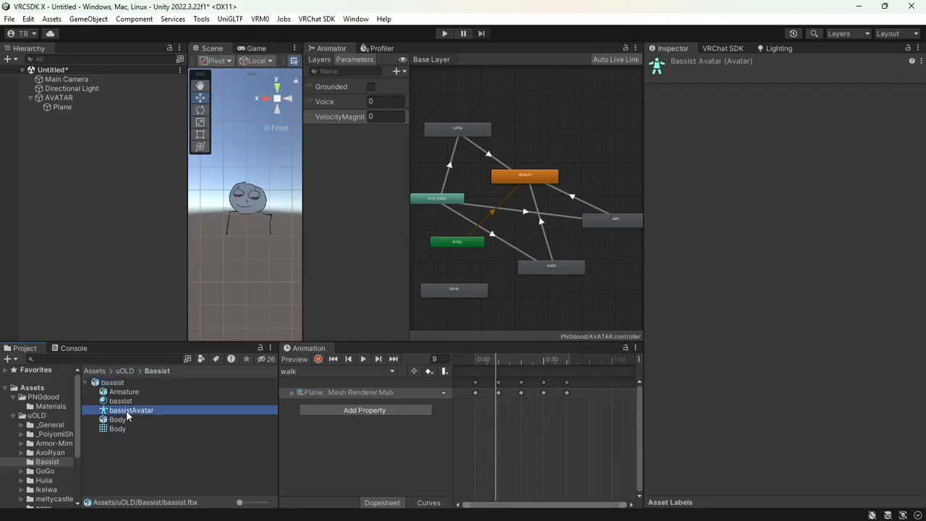
pyautogui.click(112, 382)
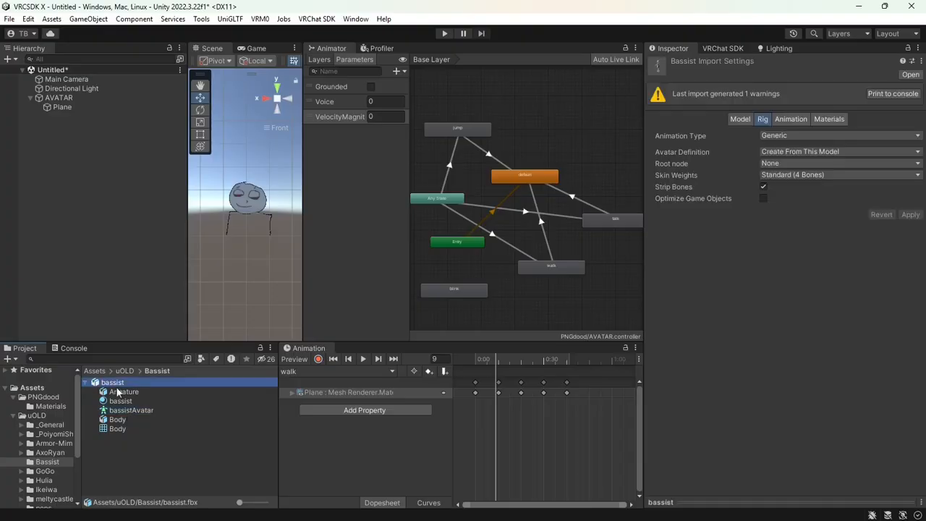
pyautogui.click(794, 139)
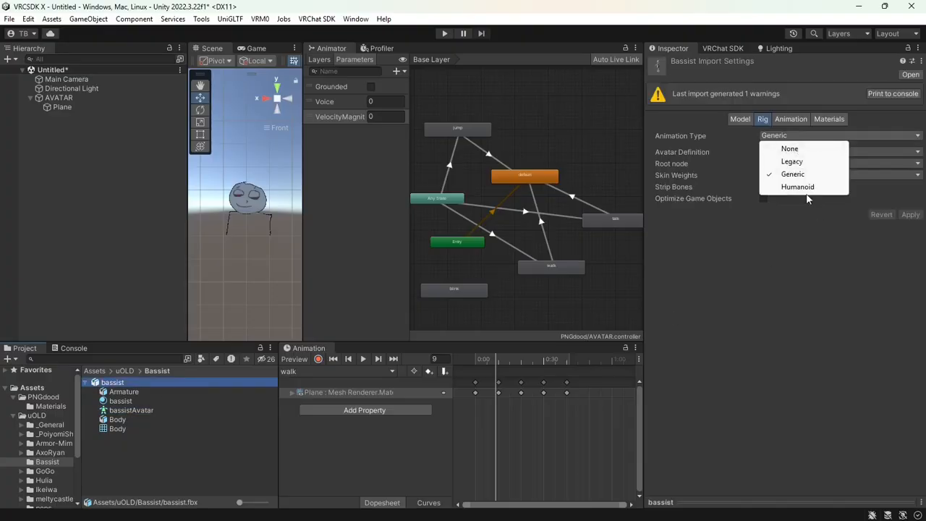
pyautogui.click(825, 186)
pyautogui.click(811, 136)
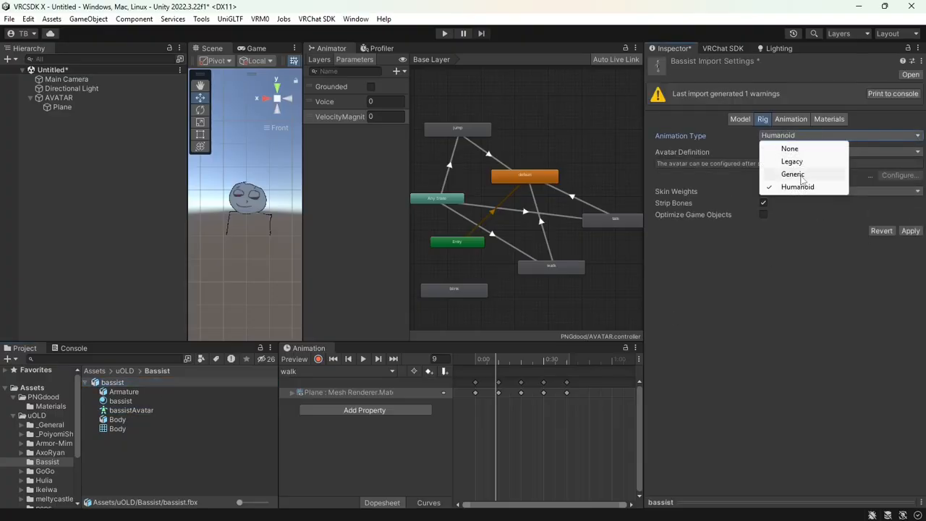
pyautogui.click(803, 175)
pyautogui.click(908, 214)
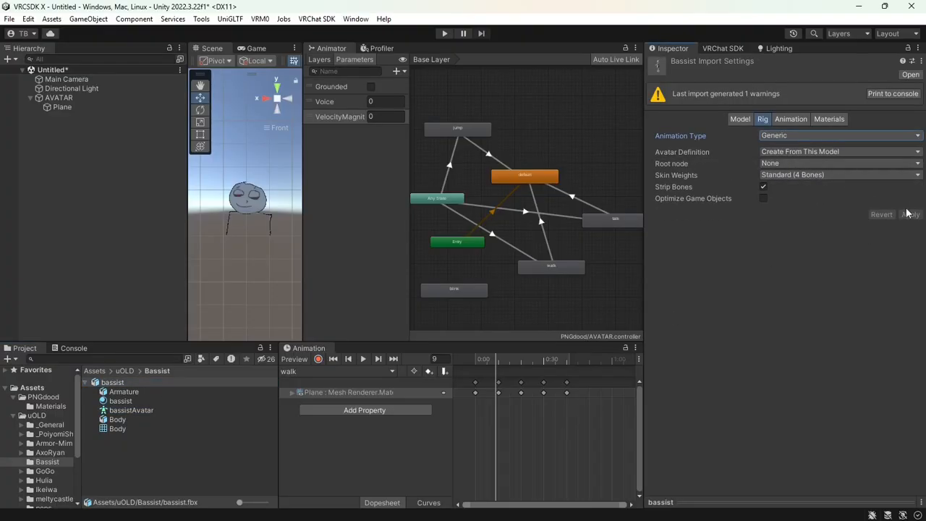
# Assign bassistAvatar to the AVATAR object's Animator Avatar field
pyautogui.click(123, 411)
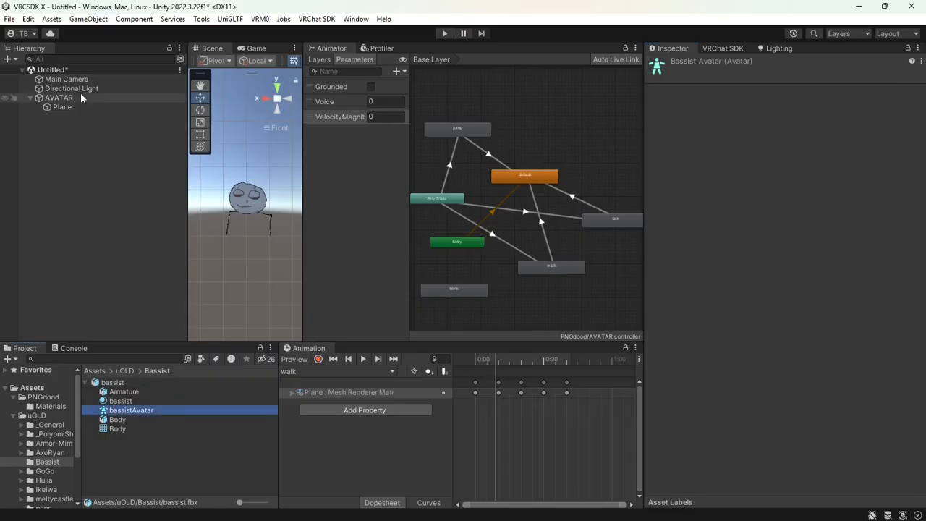
pyautogui.click(58, 97)
pyautogui.scroll(-5, 736, 381)
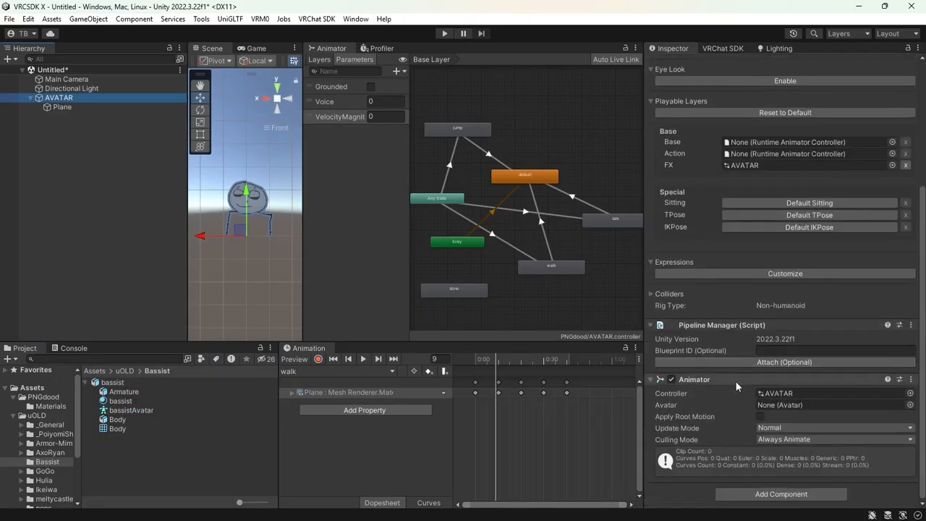
pyautogui.click(133, 411)
pyautogui.moveTo(135, 414); pyautogui.dragTo(819, 402)
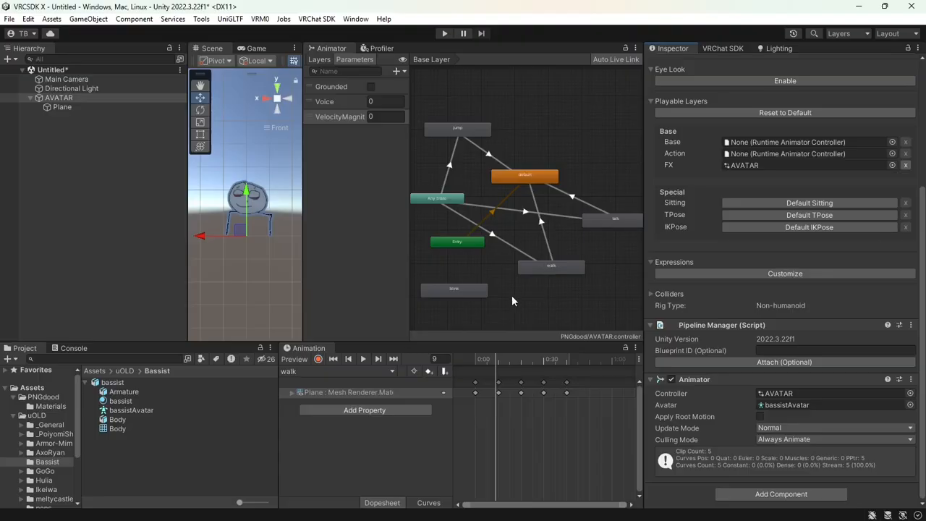
pyautogui.moveTo(511, 296); pyautogui.dragTo(509, 297, button='middle')
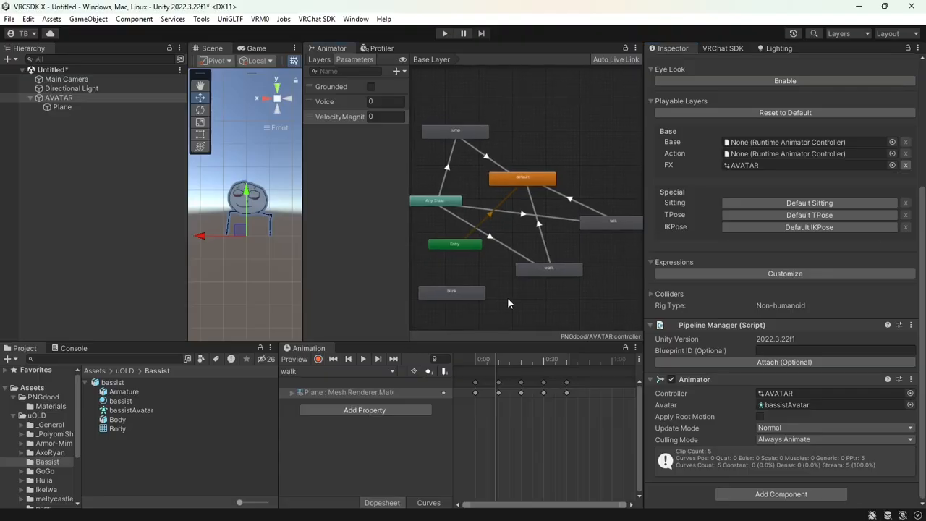
# Add a Bool parameter named blink to the controller
pyautogui.click(403, 73)
pyautogui.click(426, 111)
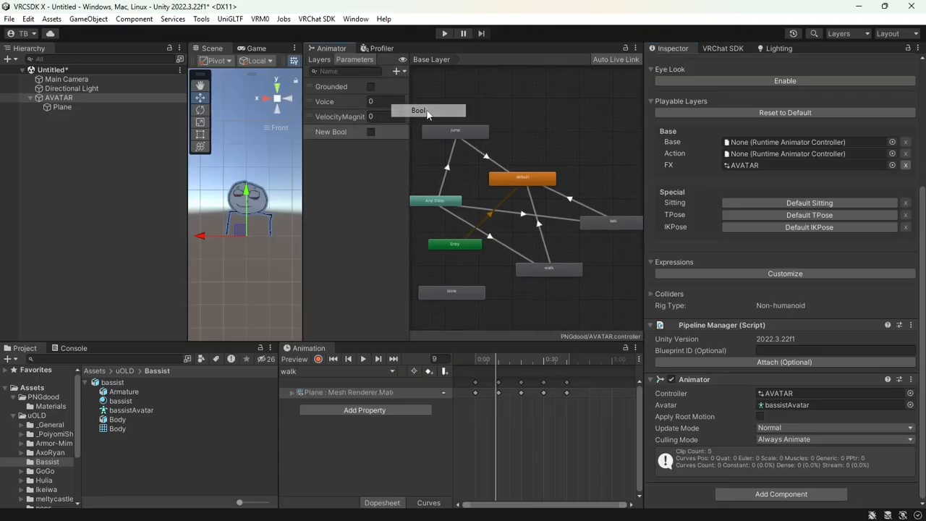
pyautogui.write('blink')
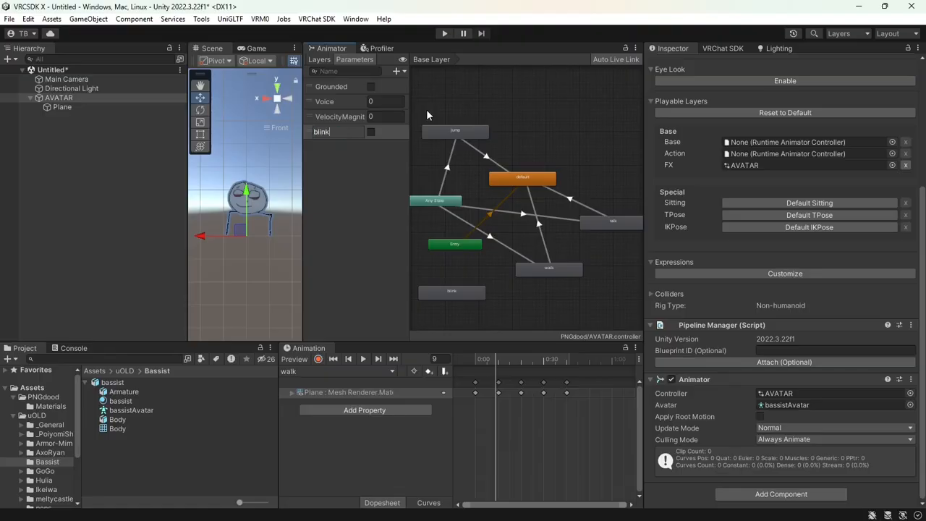
pyautogui.press('Return')
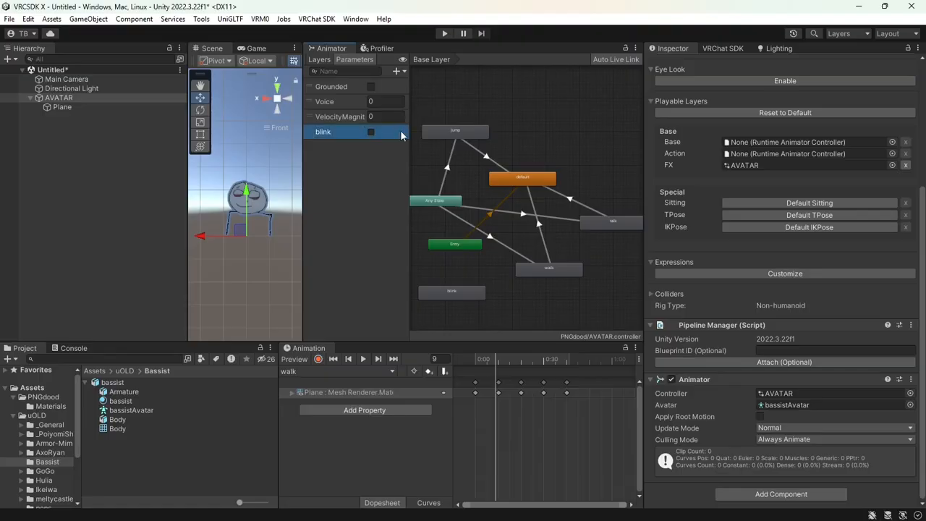
# Link the default state to the blink state with the condition blink true
pyautogui.moveTo(474, 297); pyautogui.dragTo(615, 128)
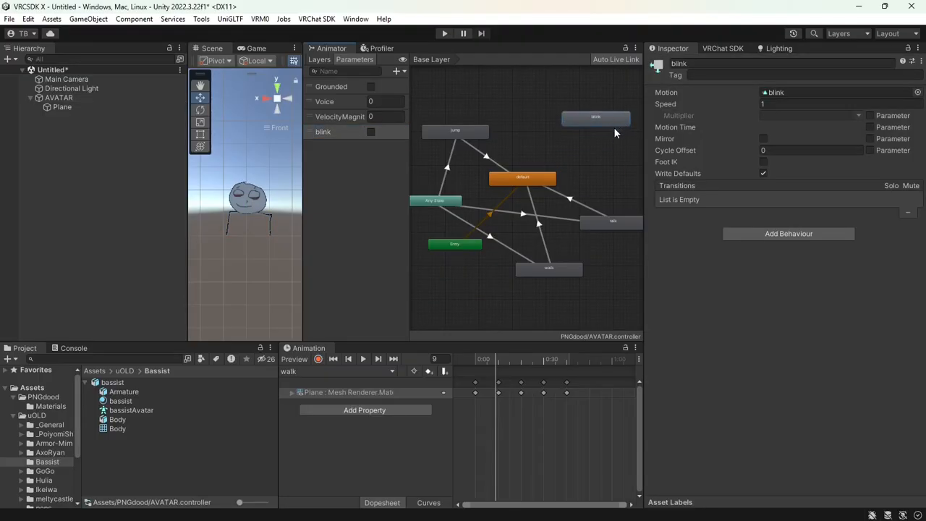
pyautogui.rightClick(544, 179)
pyautogui.click(554, 186)
pyautogui.click(593, 123)
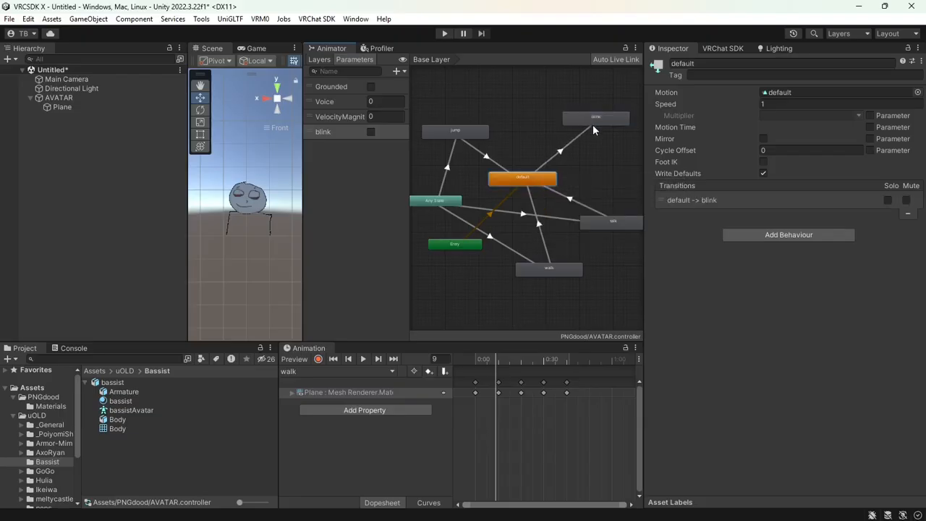
pyautogui.click(575, 144)
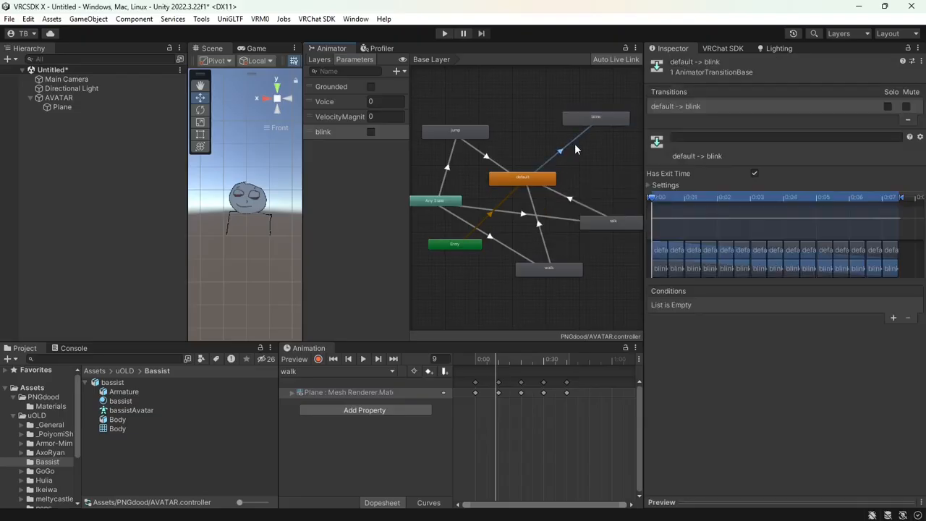
pyautogui.click(896, 320)
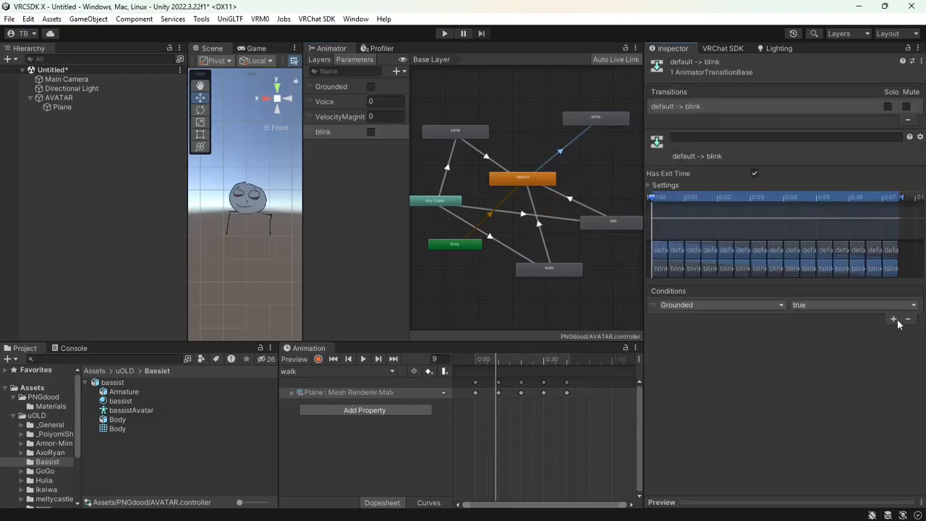
pyautogui.click(750, 305)
pyautogui.click(719, 374)
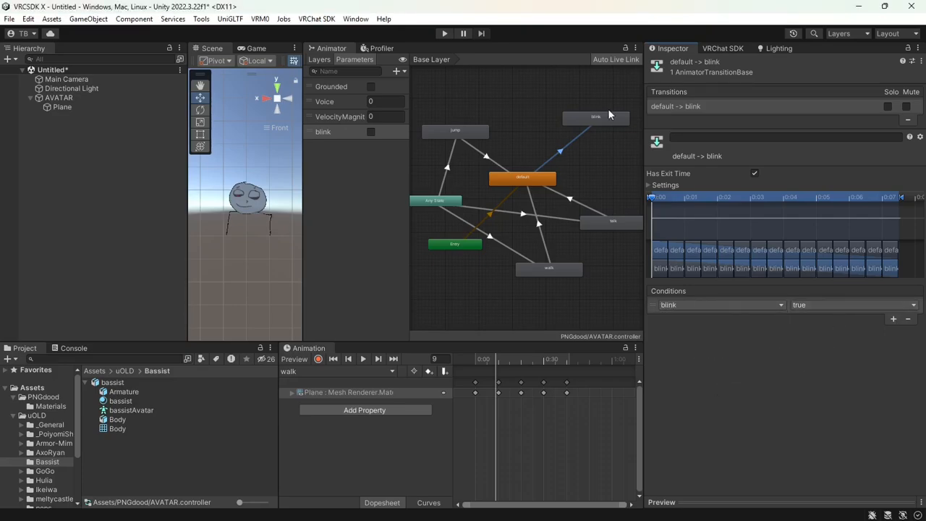
# Add a transition from blink back to default, then review VRChat's animator parameter docs
pyautogui.rightClick(575, 117)
pyautogui.click(620, 123)
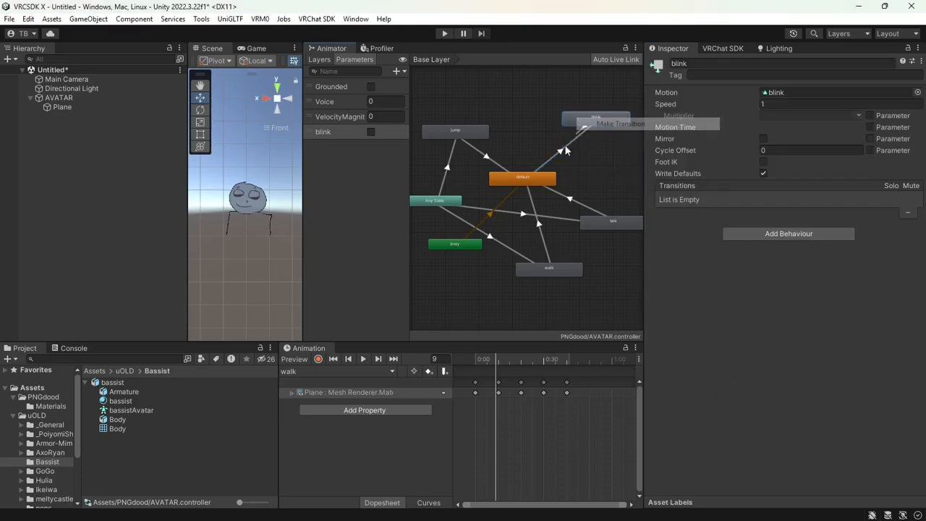
pyautogui.click(528, 178)
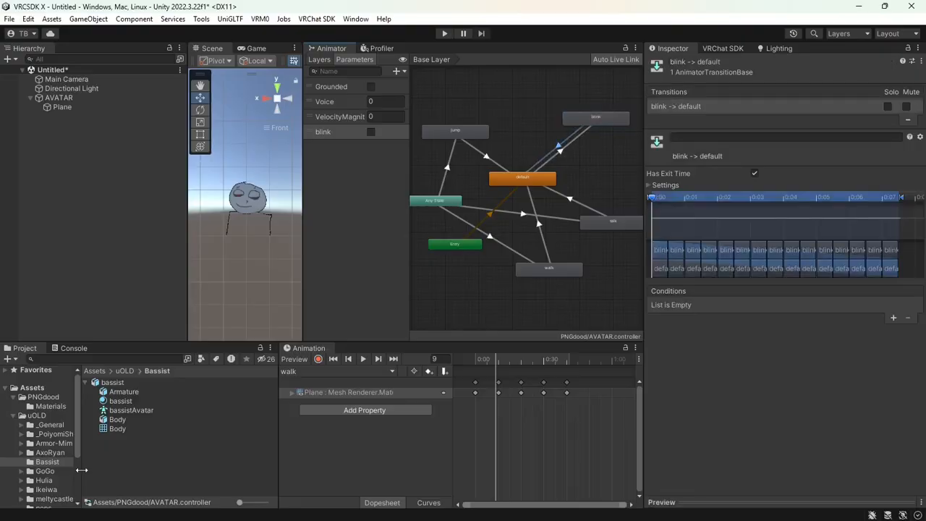
pyautogui.click(93, 509)
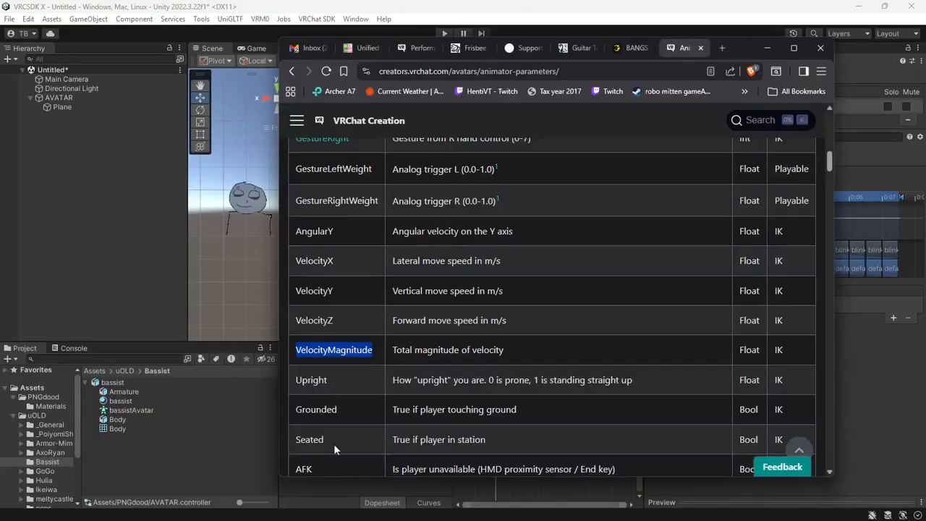
pyautogui.scroll(-5, 498, 366)
pyautogui.scroll(15, 500, 369)
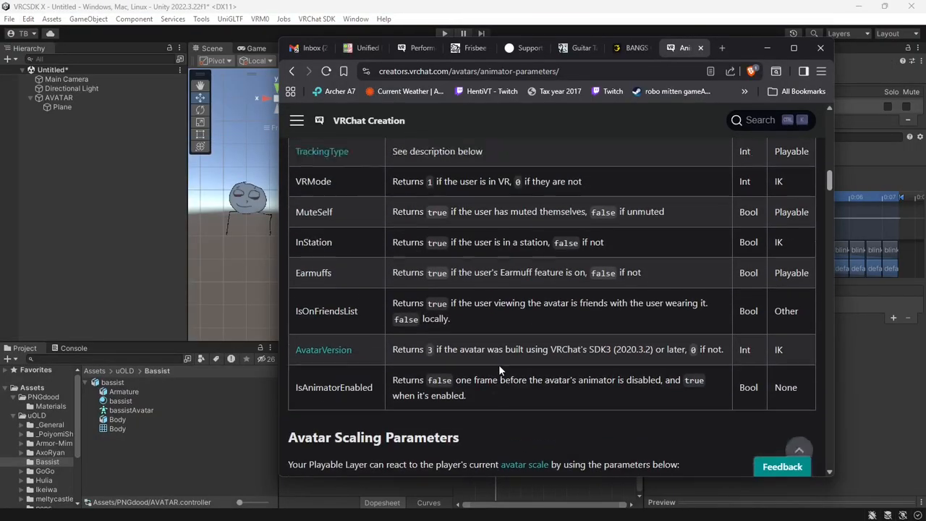
# Make the blink-to-default transition require blink false
pyautogui.hotkey('alt', 'Tab')
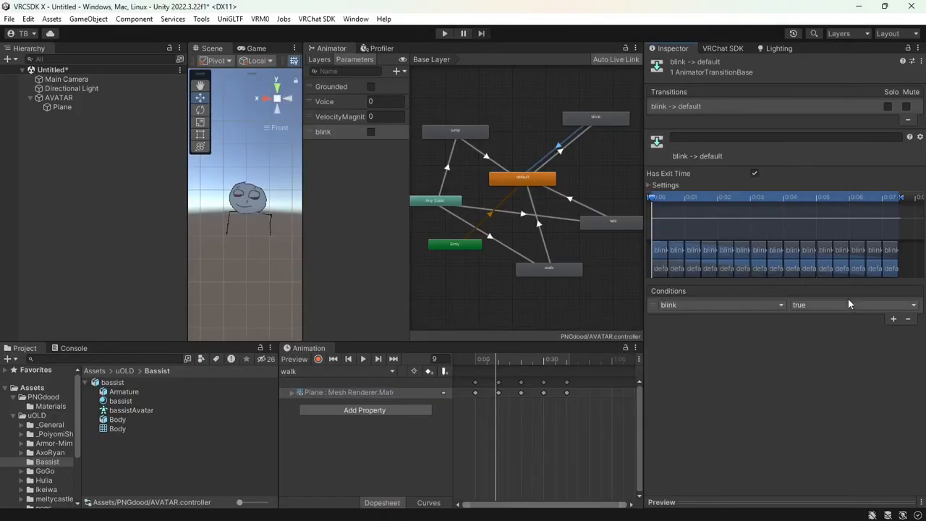
pyautogui.click(848, 305)
pyautogui.click(838, 329)
pyautogui.click(560, 153)
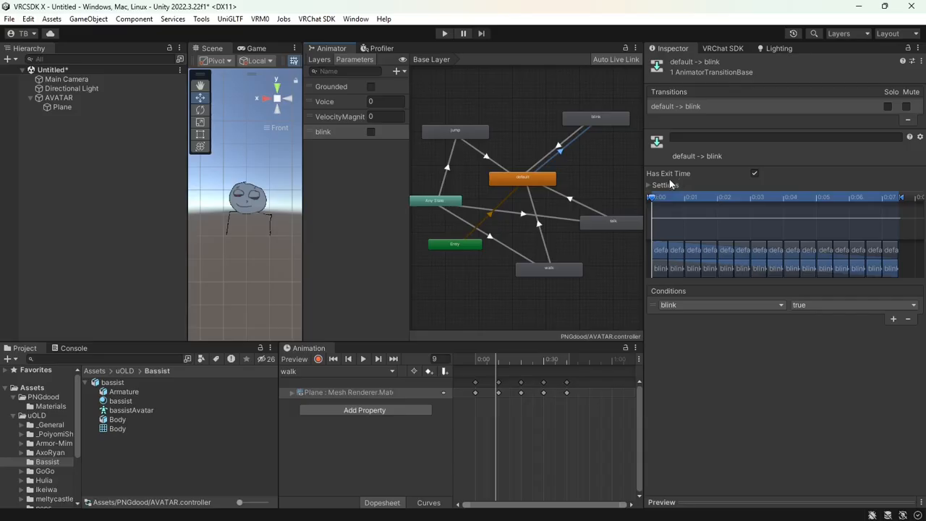
# Turn off exit time on walk-to-default and set its transition duration to 0
pyautogui.click(547, 248)
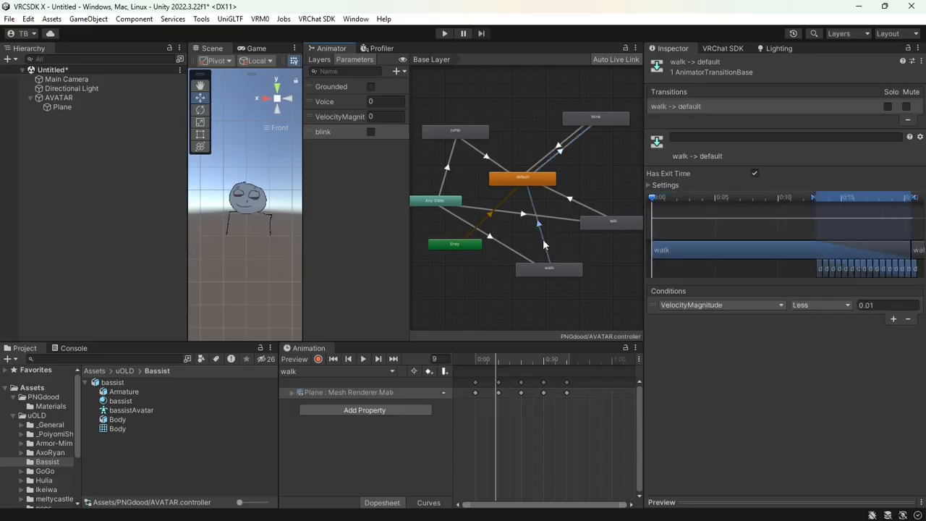
pyautogui.click(667, 186)
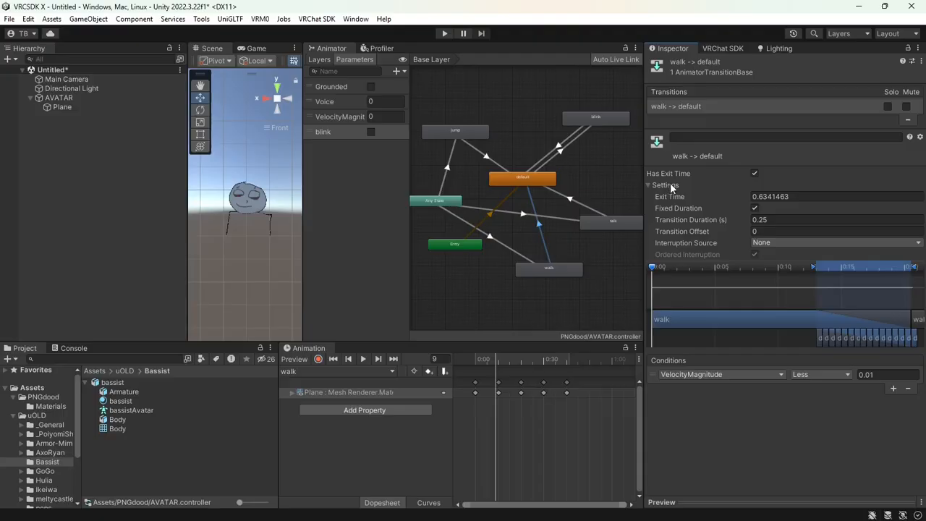
pyautogui.click(755, 173)
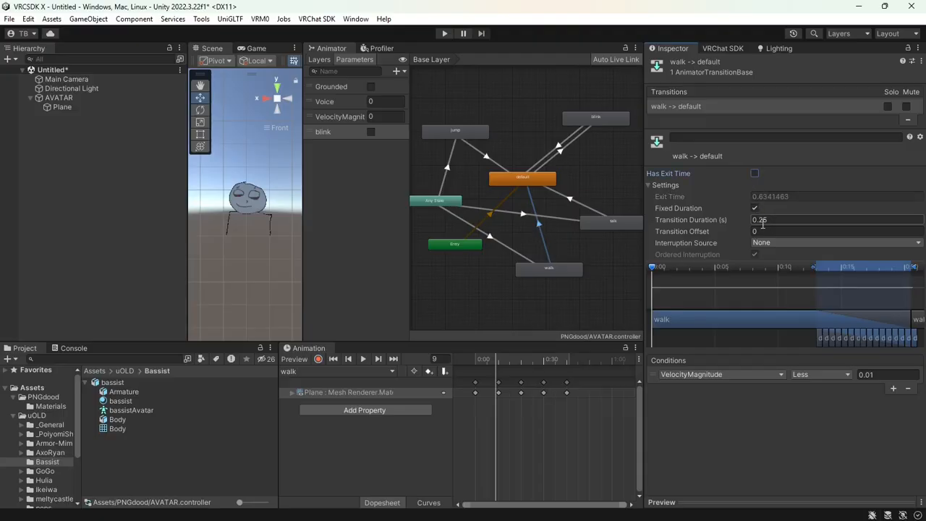
pyautogui.click(767, 222)
pyautogui.write('0')
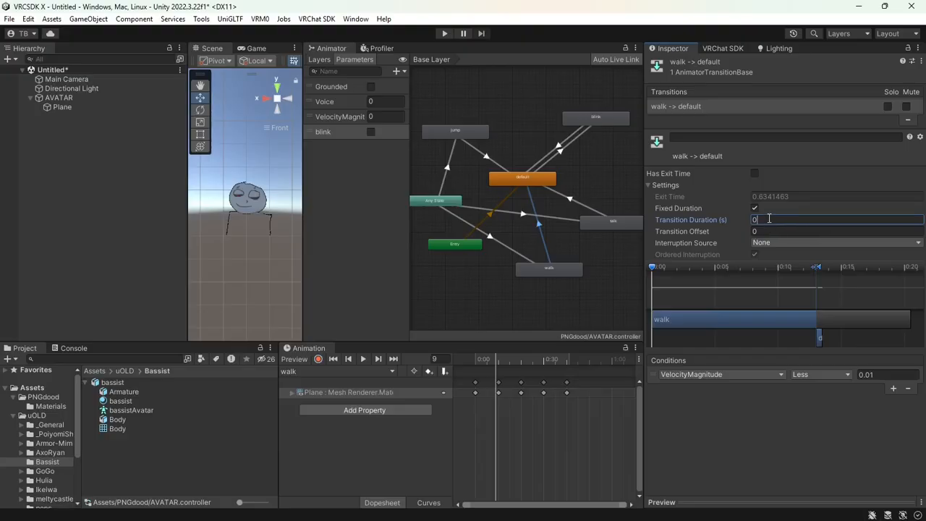
# Set the AnyState-to-walk transition duration to 0 and check the talk-to-default duration
pyautogui.click(509, 242)
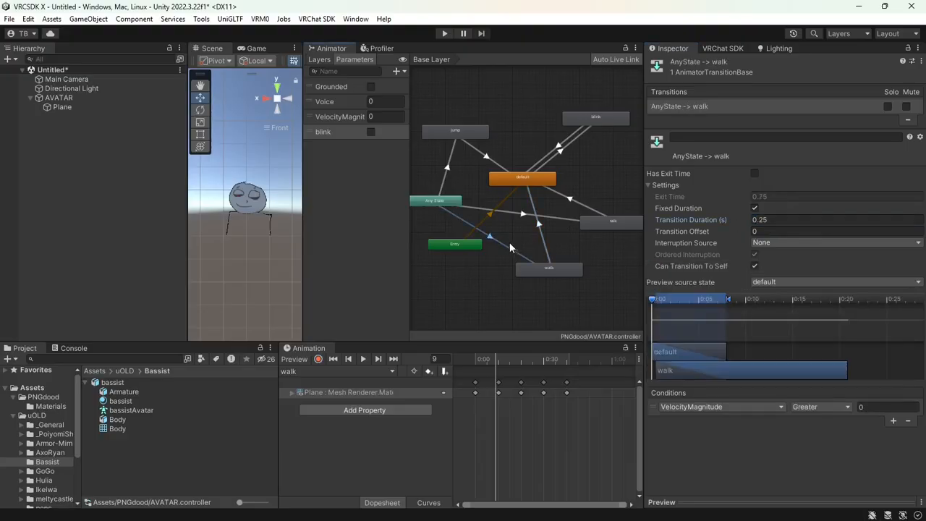
pyautogui.click(757, 220)
pyautogui.write('0')
pyautogui.click(579, 204)
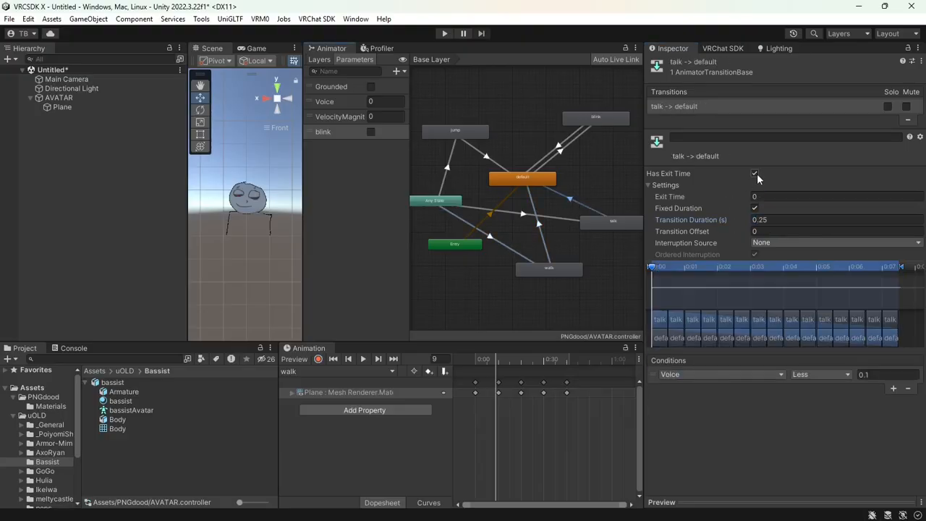
pyautogui.click(767, 221)
pyautogui.click(596, 117)
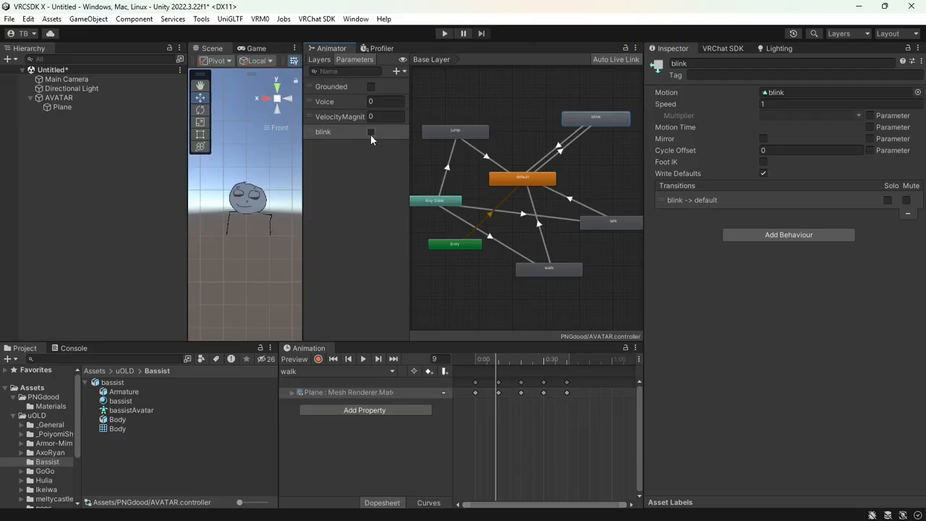
# Add a new animator layer named 'blink controller' and close its settings popup
pyautogui.click(321, 60)
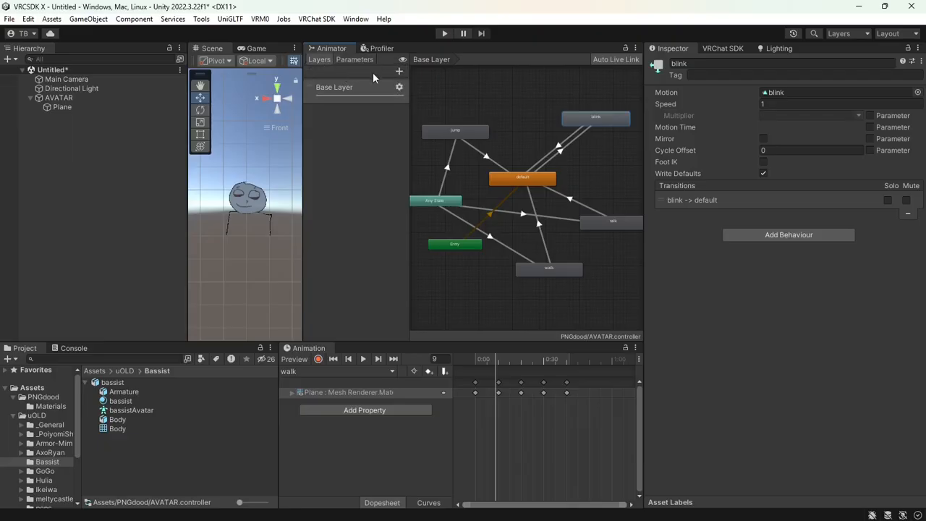
pyautogui.click(398, 70)
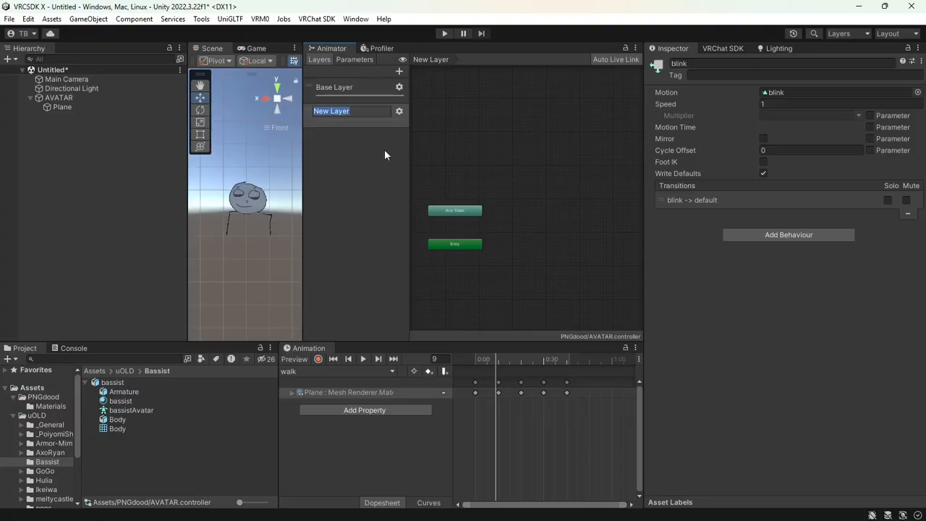
pyautogui.write('blink controler')
pyautogui.press('Left')
pyautogui.press('Left')
pyautogui.write('l')
pyautogui.press('Return')
pyautogui.click(399, 111)
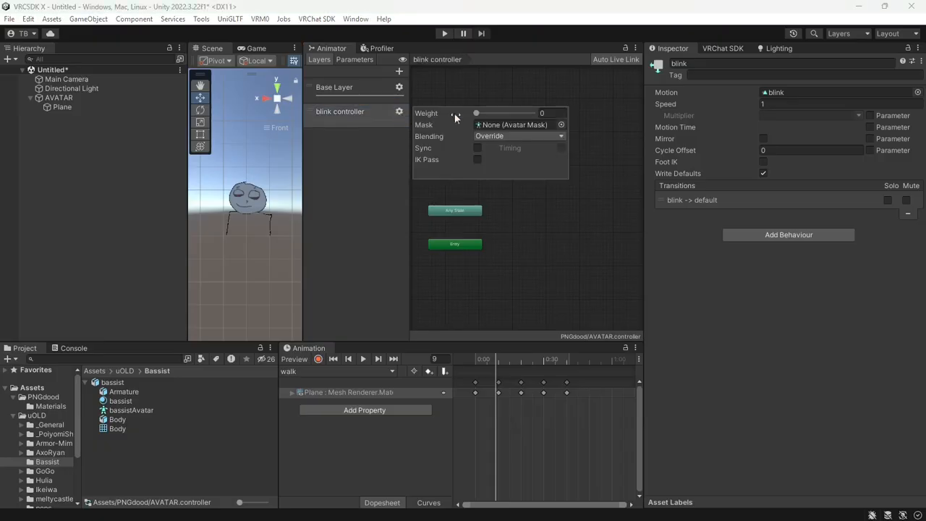
pyautogui.click(550, 232)
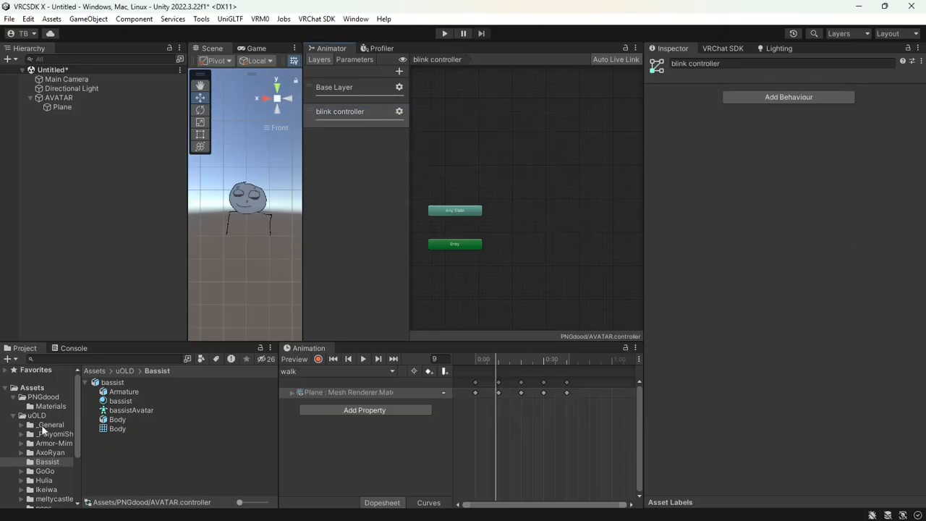
# Open the PNGdood assets folder and the animation clip list
pyautogui.click(43, 397)
pyautogui.scroll(-3, 142, 427)
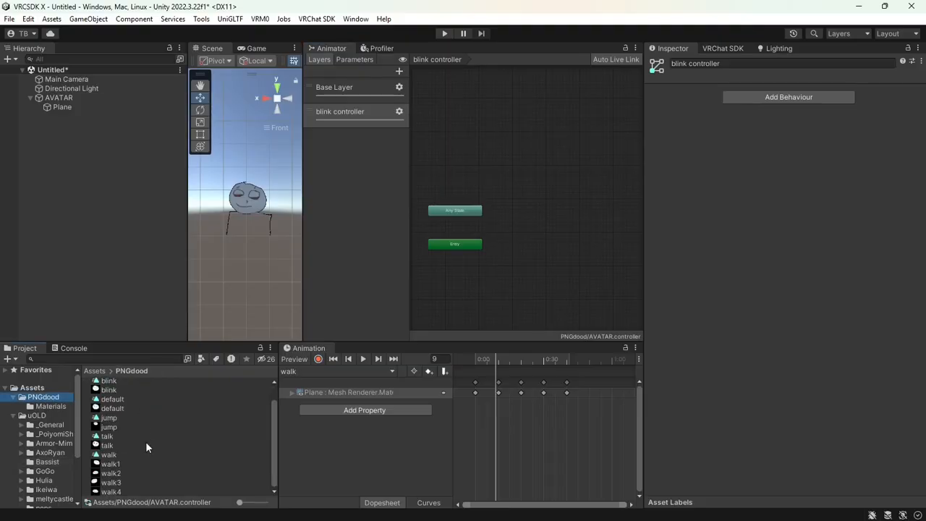
pyautogui.scroll(1, 146, 449)
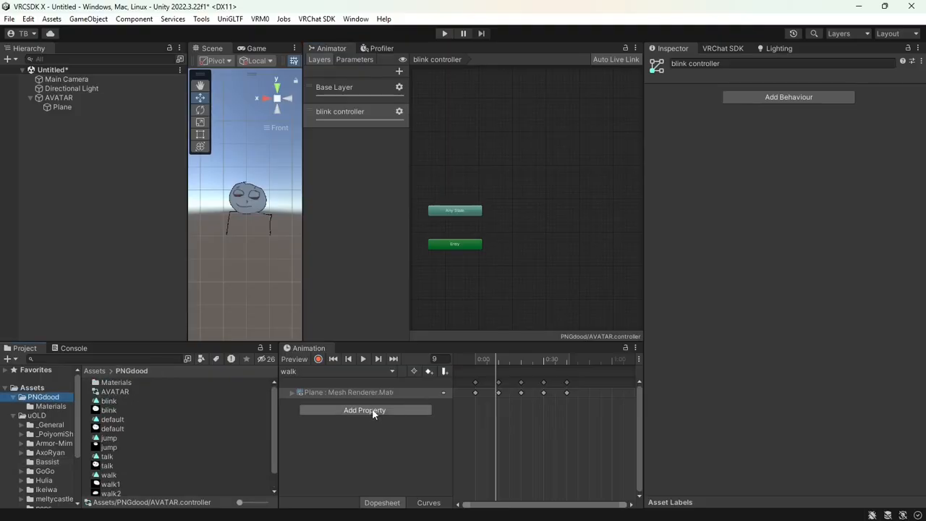
pyautogui.click(310, 372)
# Create and save a new animation clip named 'blink Timer'
pyautogui.click(332, 452)
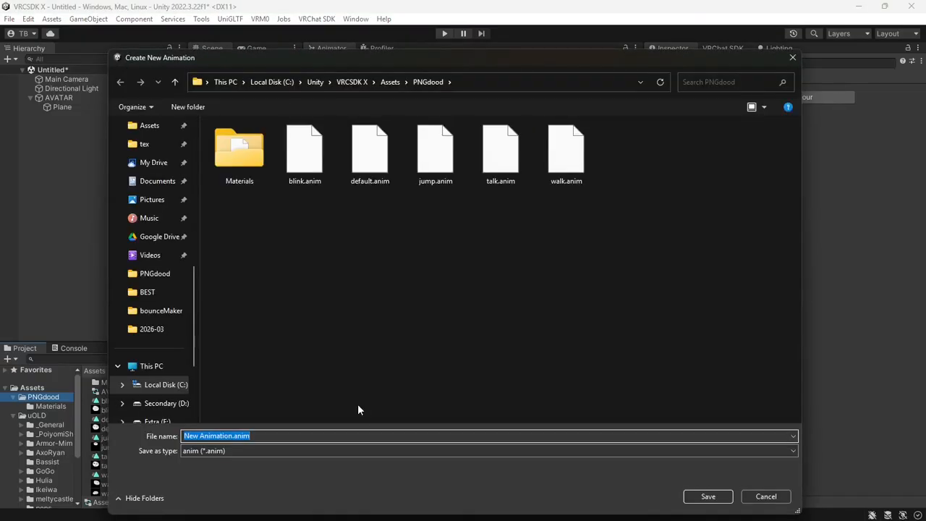
pyautogui.write('blink Timer')
pyautogui.press('Return')
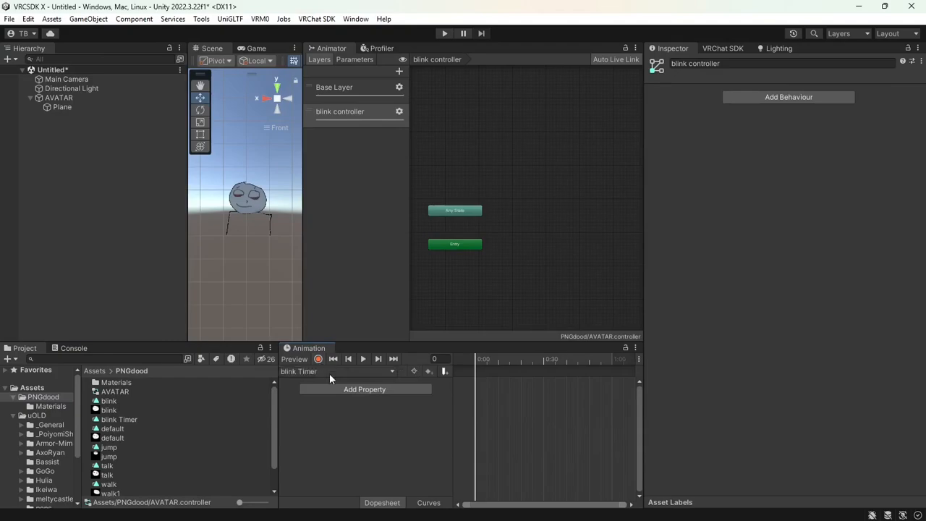
# Keyframe the Plane's Game Object Is Active property in the blink Timer clip
pyautogui.click(332, 389)
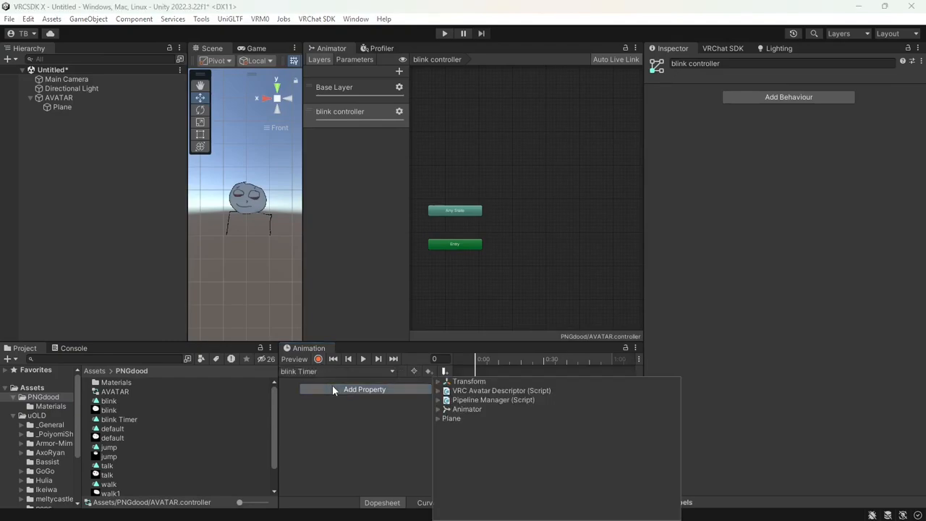
pyautogui.click(437, 418)
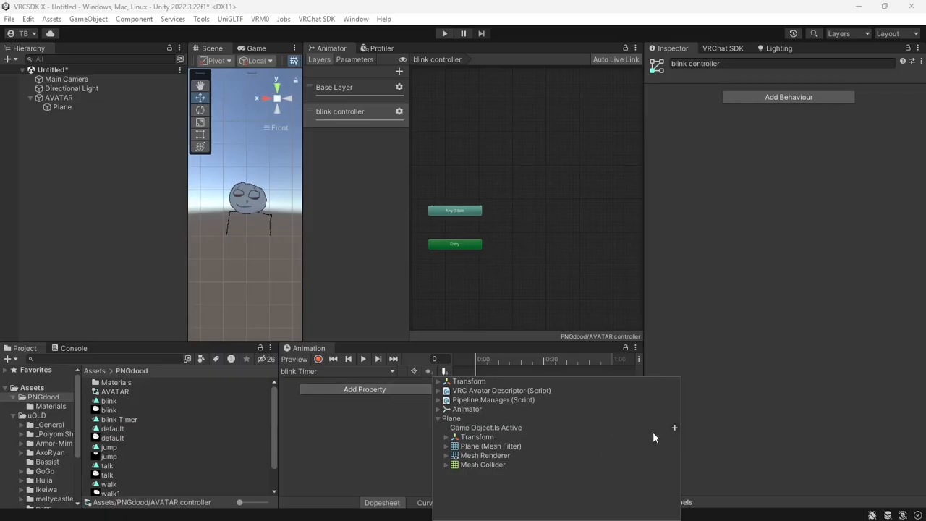
pyautogui.click(674, 428)
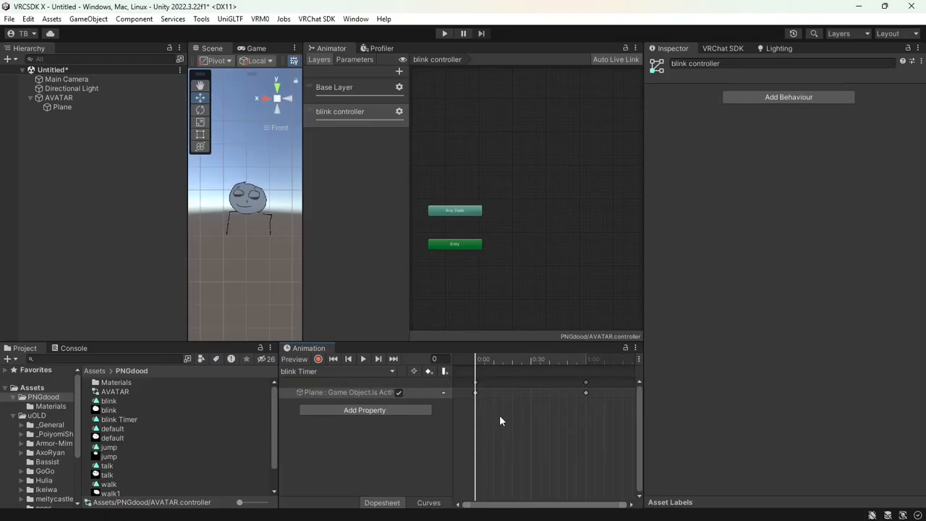
pyautogui.moveTo(478, 358); pyautogui.dragTo(474, 386)
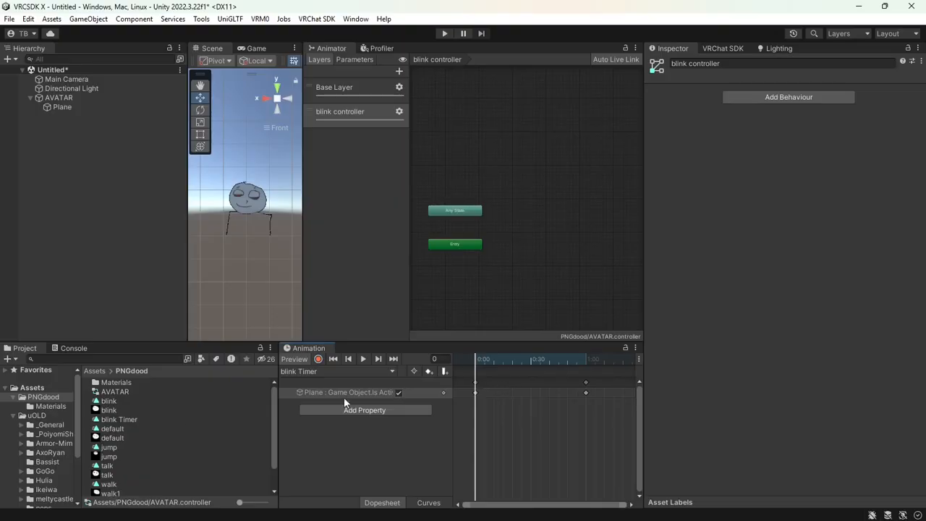
pyautogui.click(348, 87)
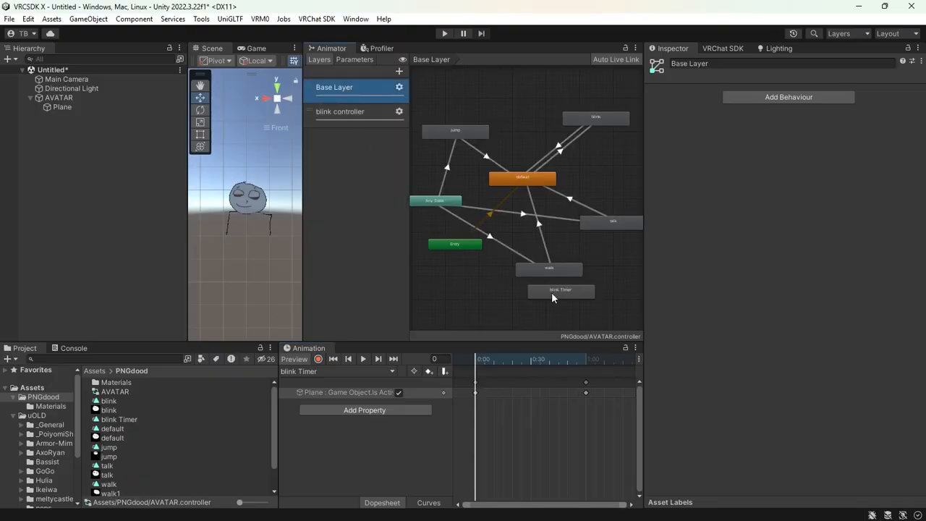
pyautogui.click(369, 112)
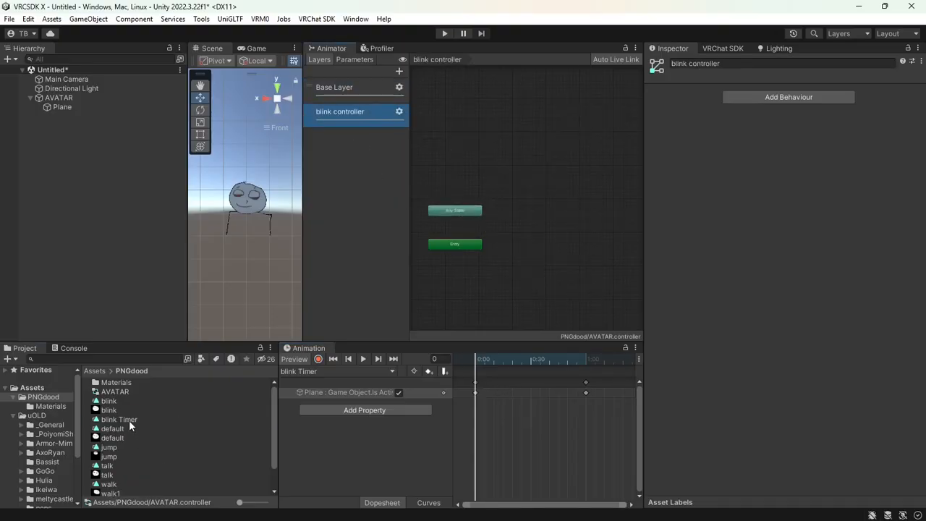
# Add blink Timer as the layer's default state with speed 0.5
pyautogui.moveTo(526, 210); pyautogui.dragTo(529, 196)
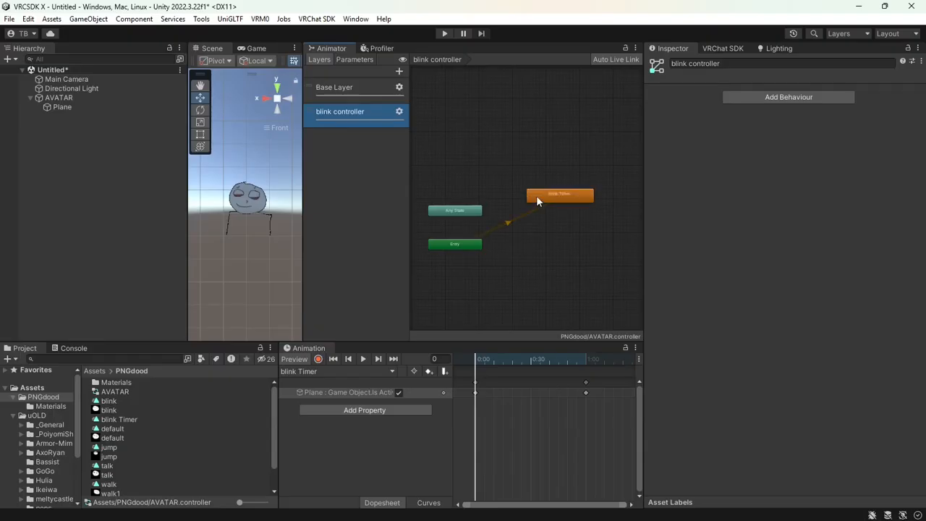
pyautogui.moveTo(536, 201); pyautogui.dragTo(513, 201, button='middle')
pyautogui.click(528, 198)
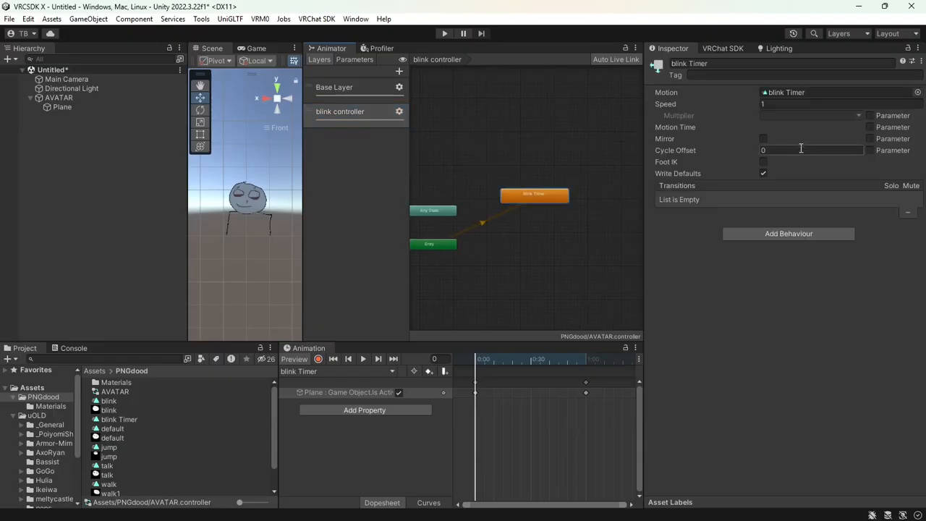
pyautogui.click(766, 104)
pyautogui.press('BackSpace')
pyautogui.click(763, 104)
pyautogui.write('0.5')
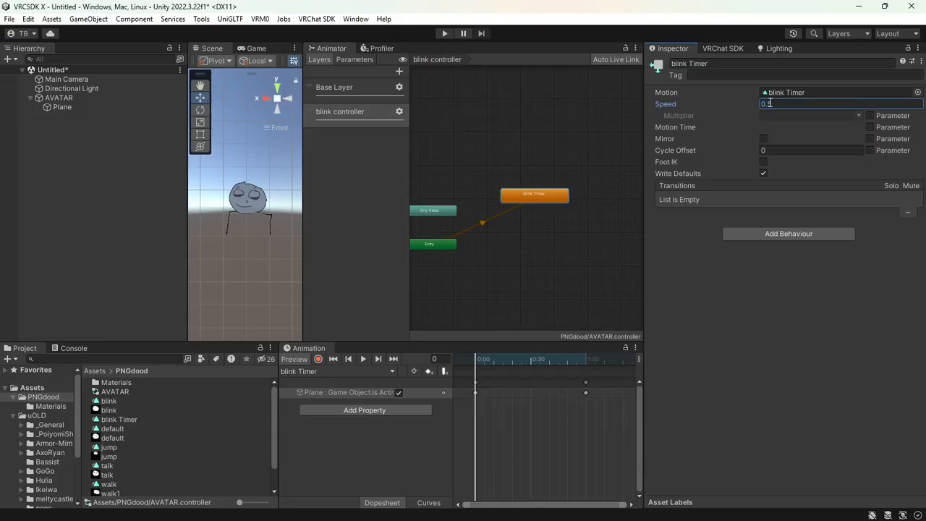
# Duplicate the state, naming the copy 'blink' and the original 'wait for blink'
pyautogui.click(537, 203)
pyautogui.hotkey('ctrl', 'd')
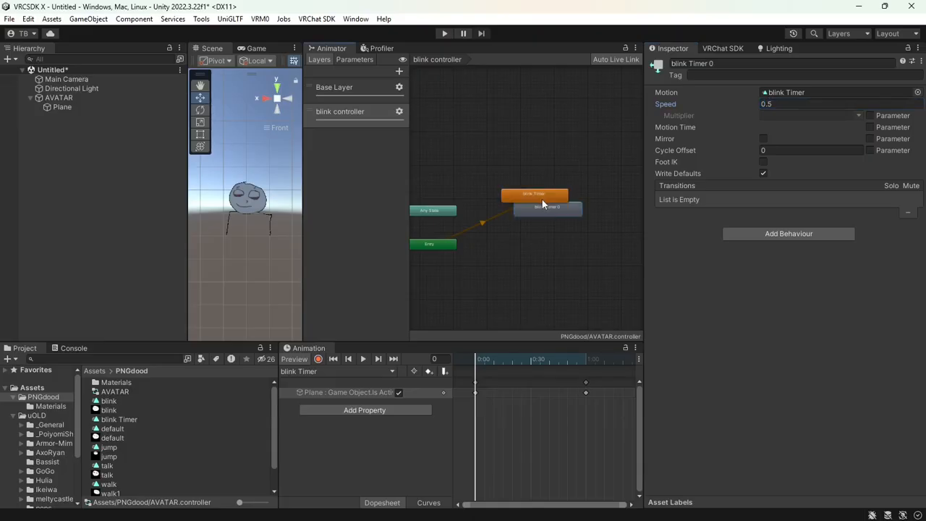
pyautogui.moveTo(542, 203); pyautogui.dragTo(542, 243)
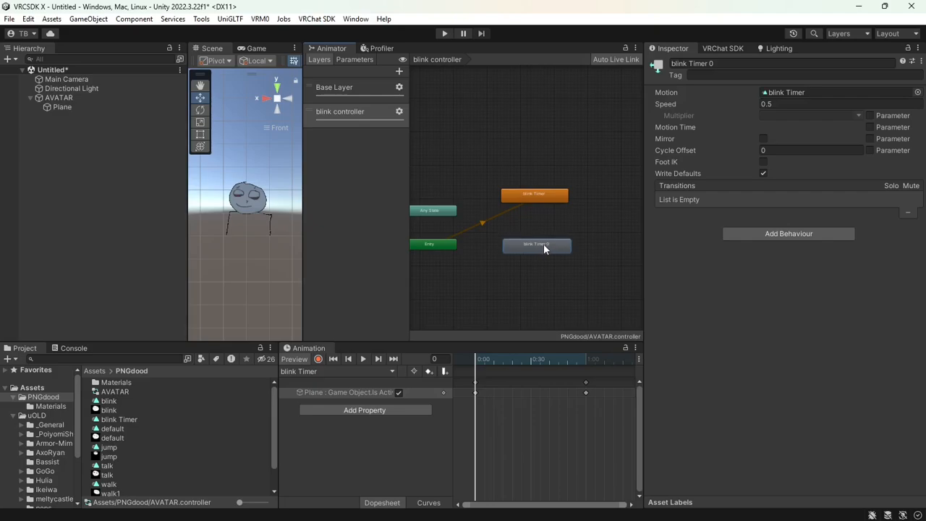
pyautogui.click(755, 64)
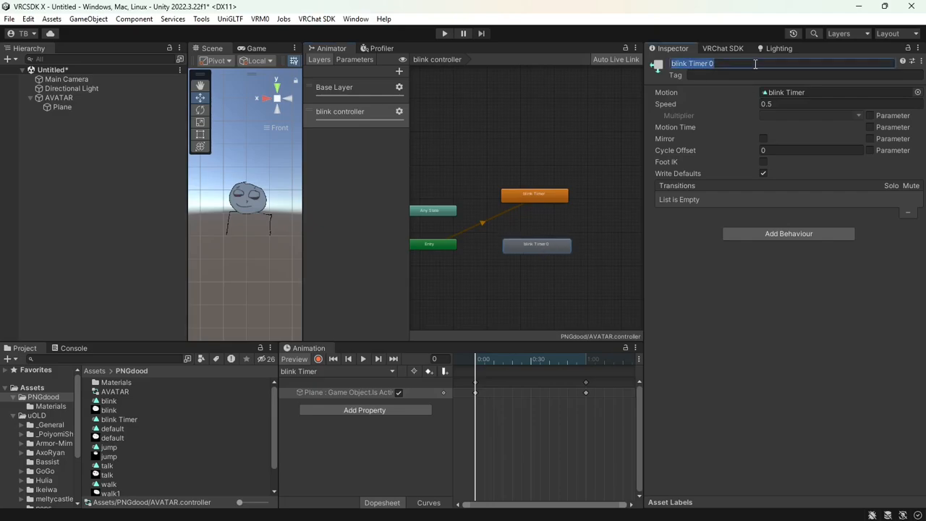
pyautogui.write('blink')
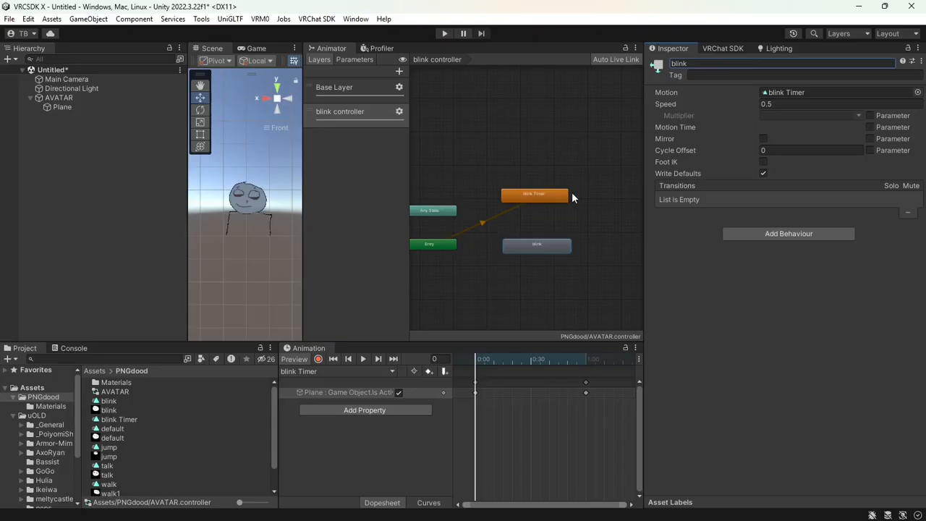
pyautogui.click(566, 195)
pyautogui.click(711, 64)
pyautogui.write('wait fo')
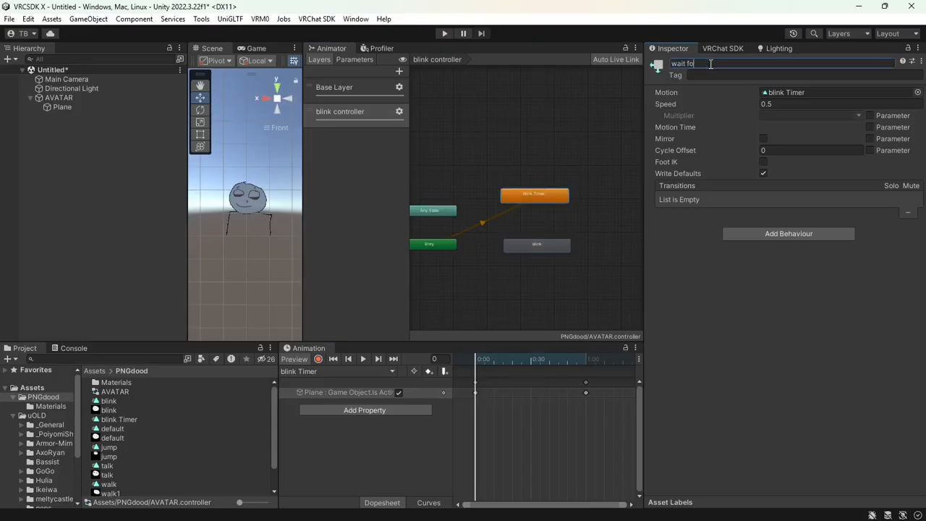
pyautogui.write('r blink')
# Set the blink state's speed to 8
pyautogui.click(545, 244)
pyautogui.click(778, 105)
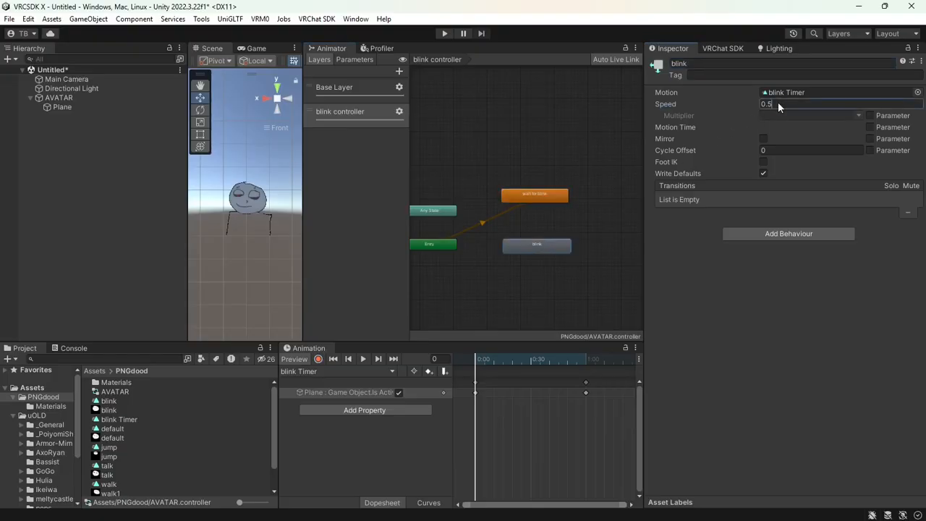
pyautogui.write('8')
# Link wait for blink to blink with exit time 1 and transition duration 0
pyautogui.rightClick(543, 199)
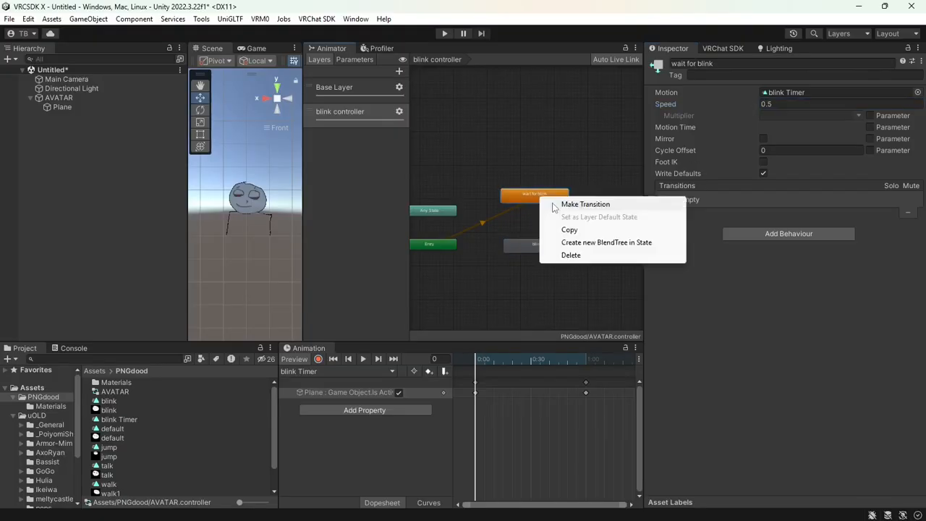
pyautogui.click(572, 204)
pyautogui.click(540, 245)
pyautogui.click(535, 221)
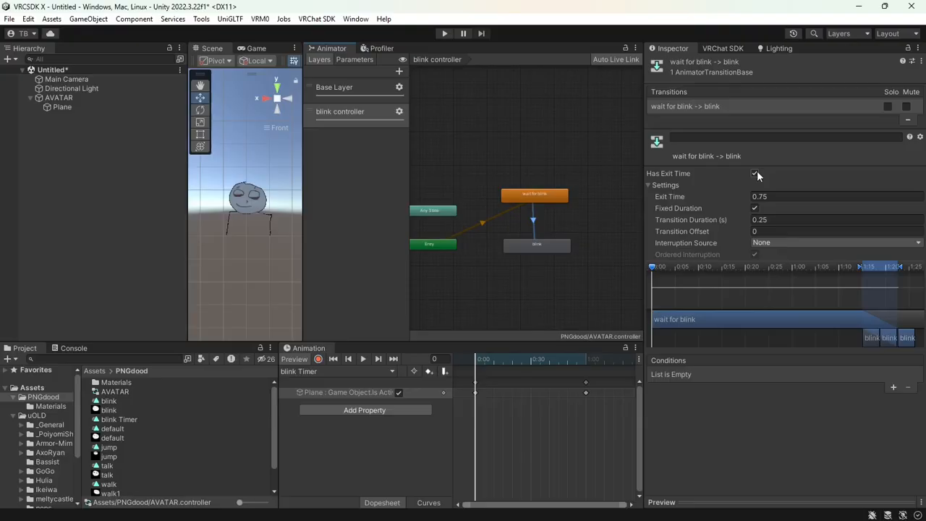
pyautogui.click(770, 196)
pyautogui.write('1')
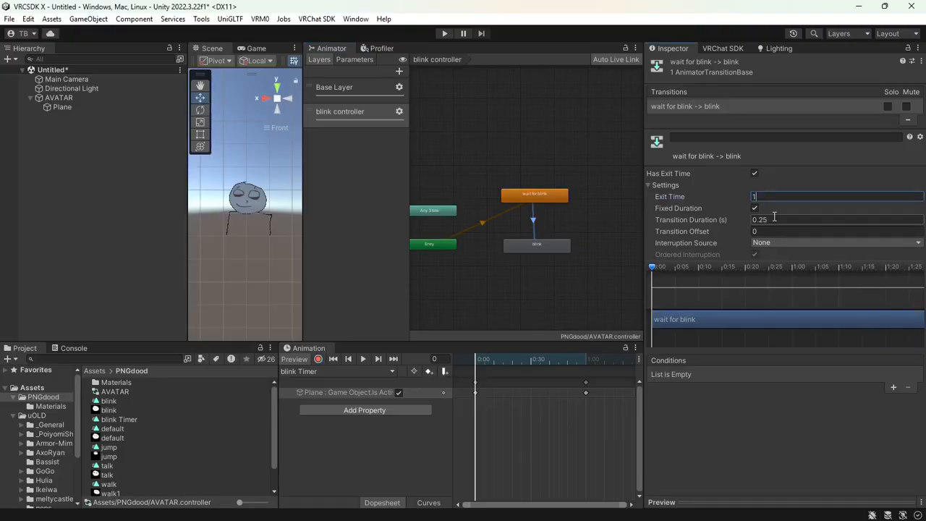
pyautogui.click(775, 220)
pyautogui.write('0')
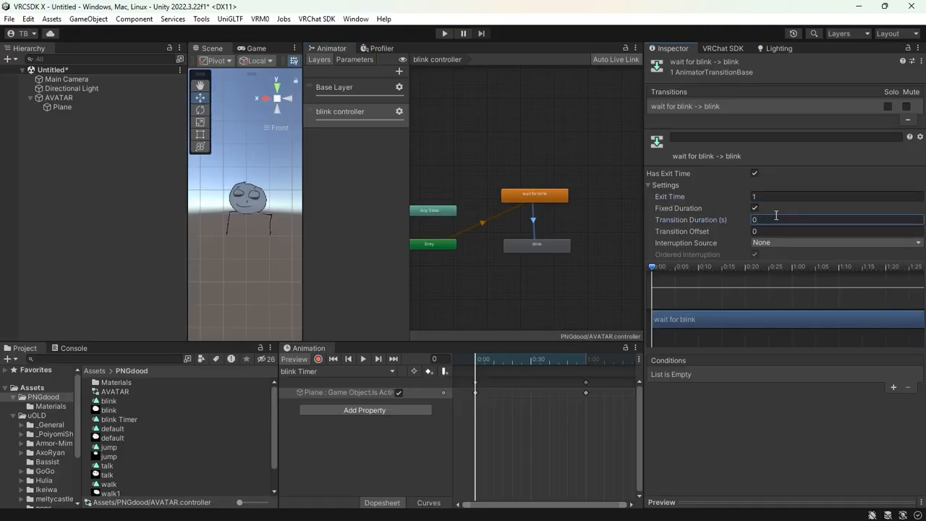
# Link blink back to wait for blink with exit time 1
pyautogui.rightClick(546, 244)
pyautogui.click(571, 252)
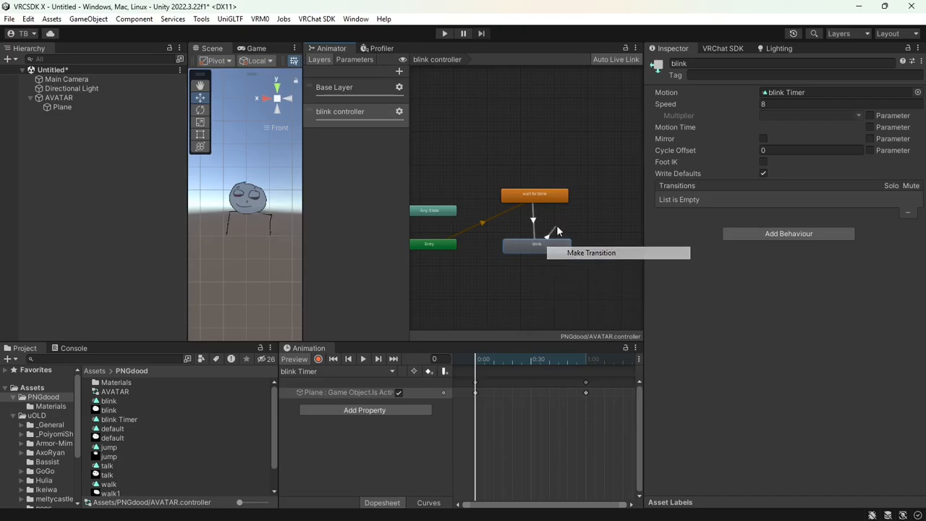
pyautogui.click(554, 197)
pyautogui.click(537, 220)
pyautogui.click(785, 197)
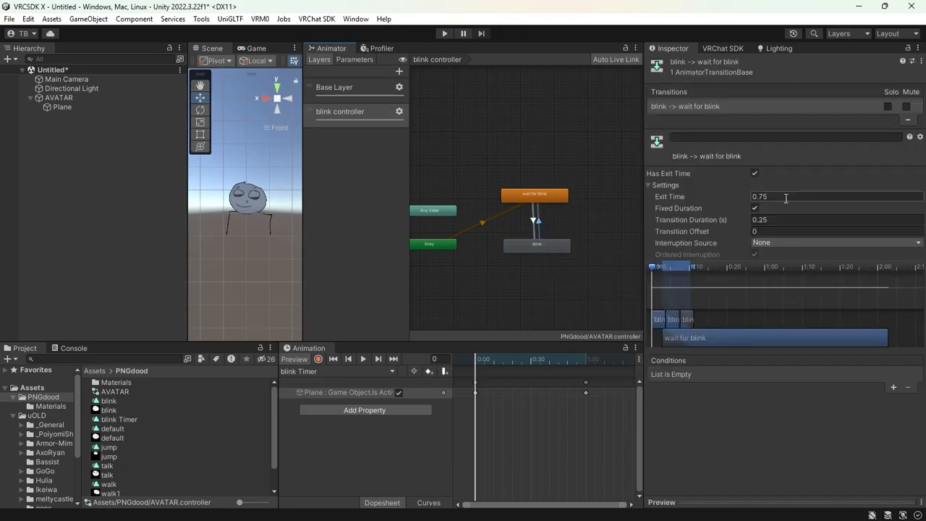
pyautogui.write('1')
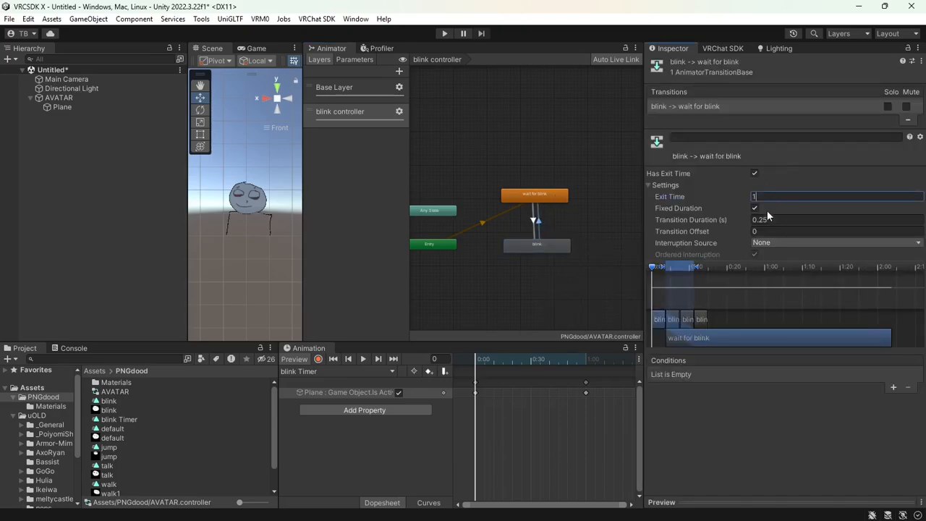
pyautogui.click(766, 217)
pyautogui.click(534, 200)
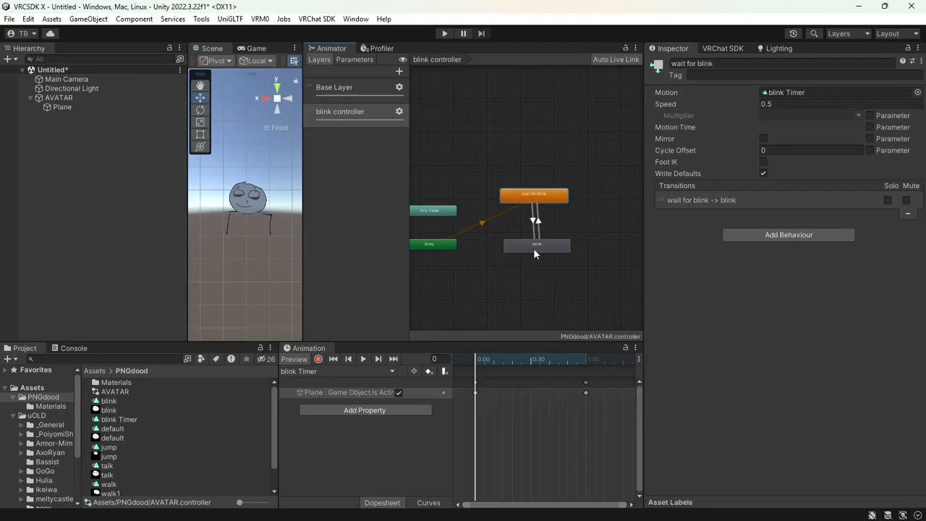
pyautogui.click(534, 250)
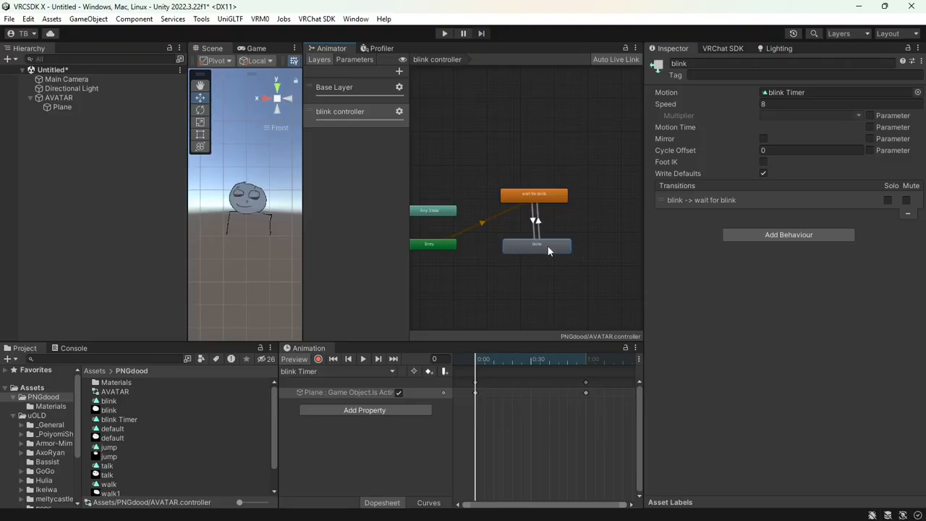
# Give wait for blink a VRC Avatar Parameter Driver targeting the blink parameter
pyautogui.click(541, 198)
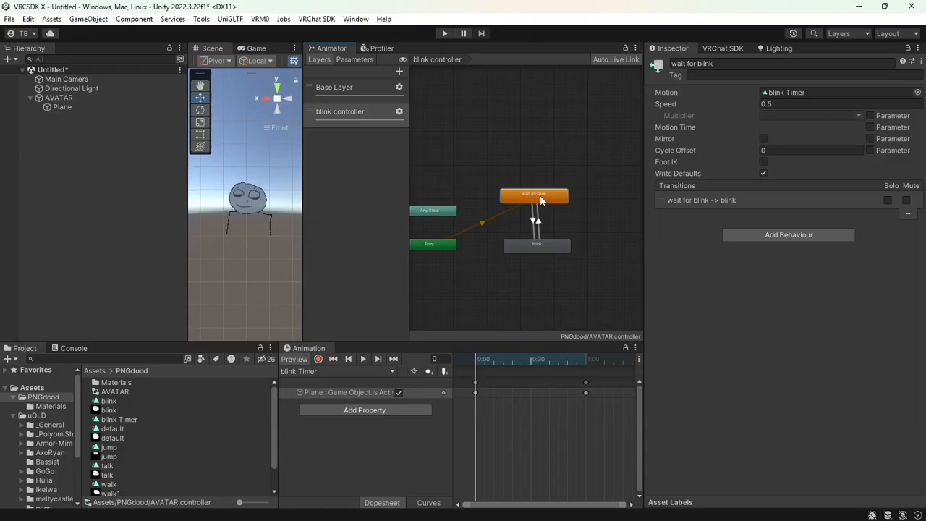
pyautogui.click(764, 237)
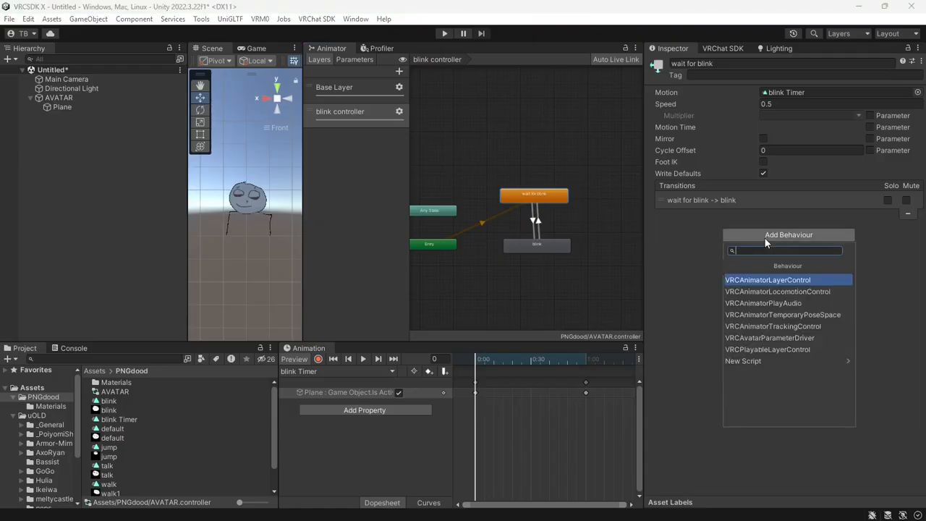
pyautogui.click(776, 338)
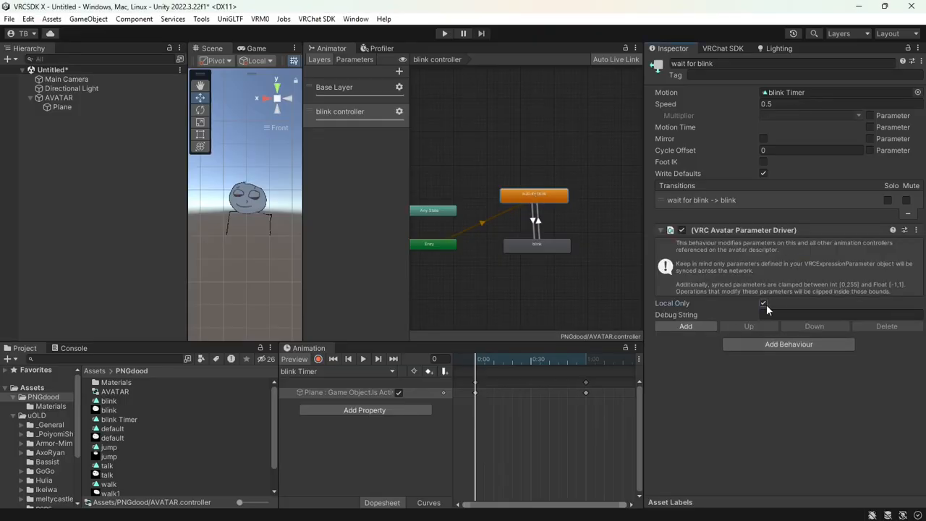
pyautogui.click(707, 327)
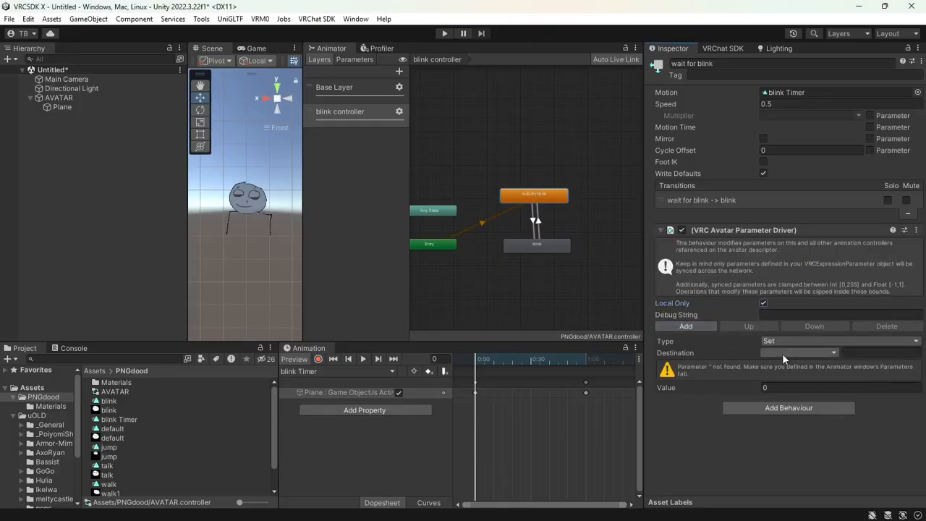
pyautogui.click(783, 354)
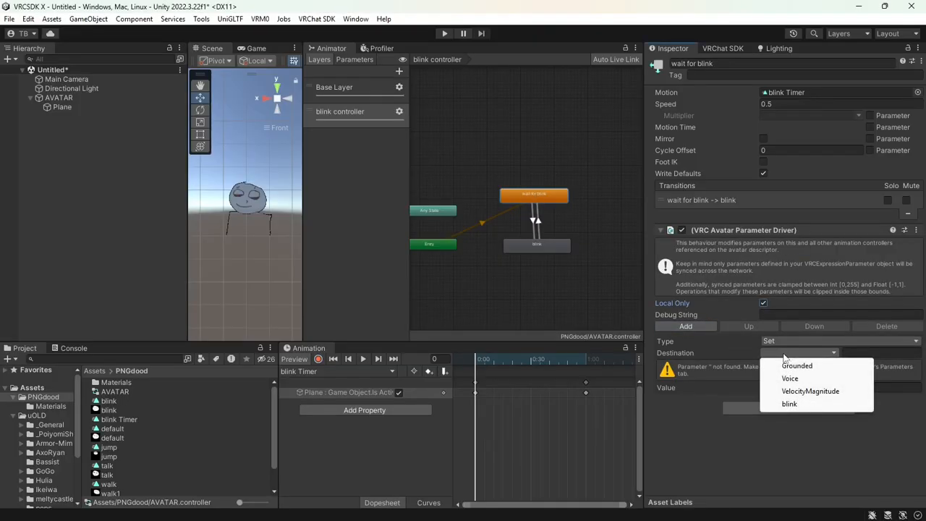
pyautogui.click(793, 405)
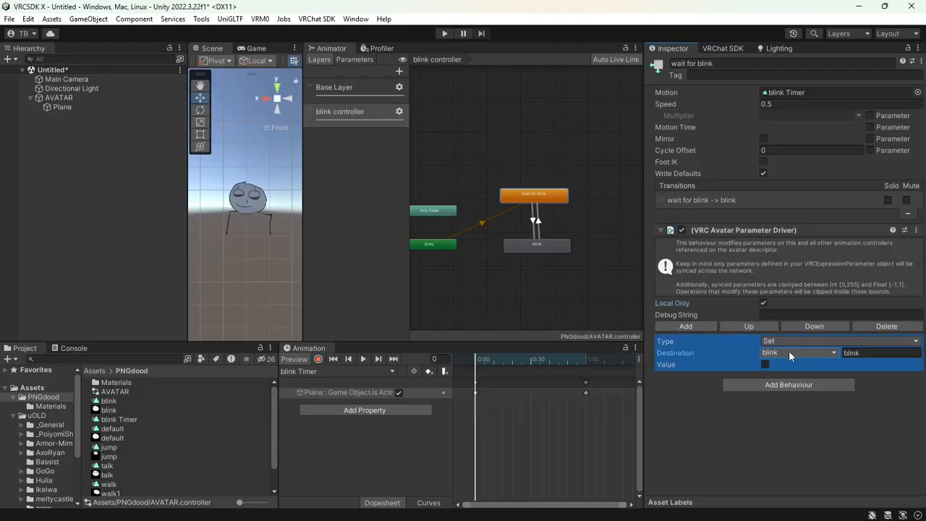
pyautogui.click(353, 59)
pyautogui.click(320, 60)
# Give the blink state a local-only parameter driver that sets blink to true
pyautogui.click(548, 246)
pyautogui.click(794, 238)
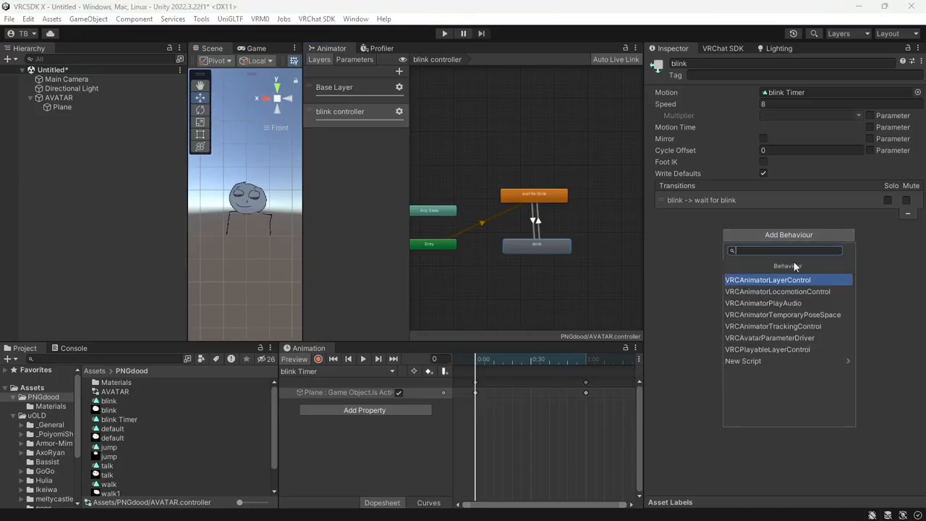
pyautogui.click(791, 338)
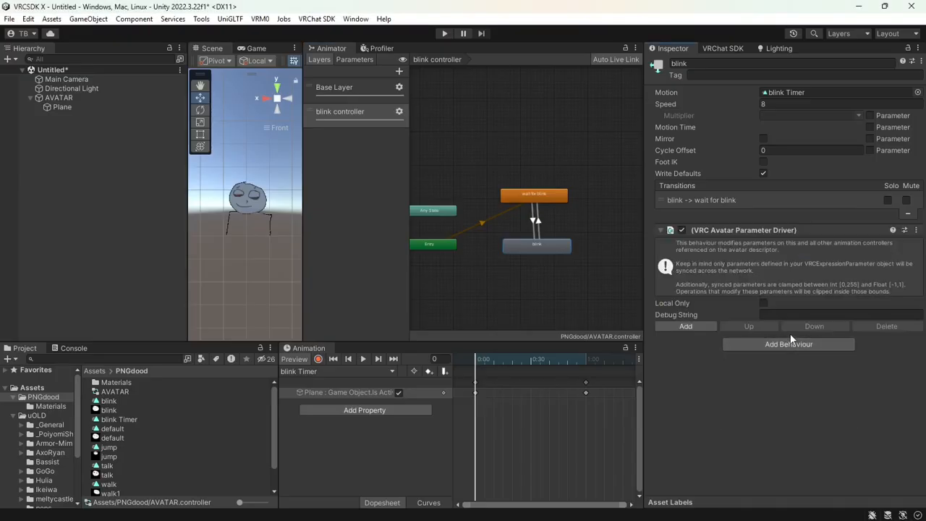
pyautogui.click(765, 301)
pyautogui.click(691, 325)
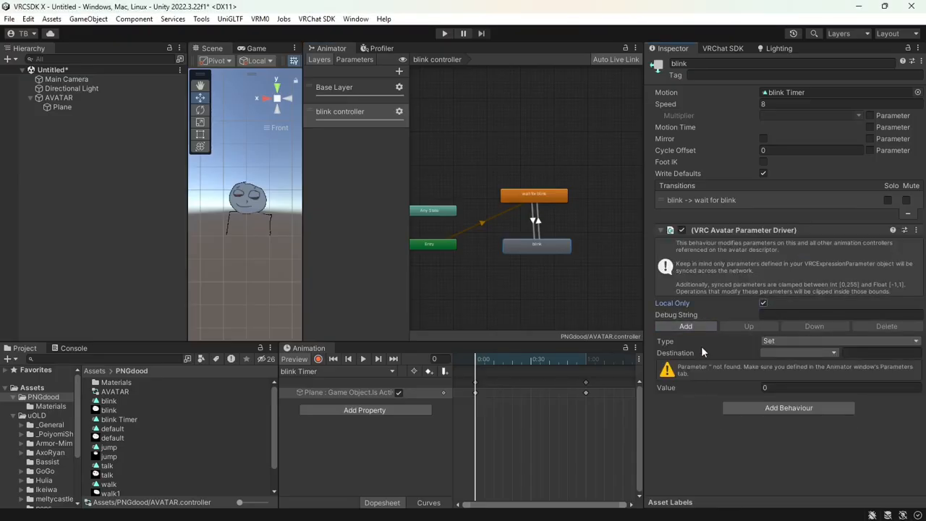
pyautogui.click(773, 352)
pyautogui.click(786, 403)
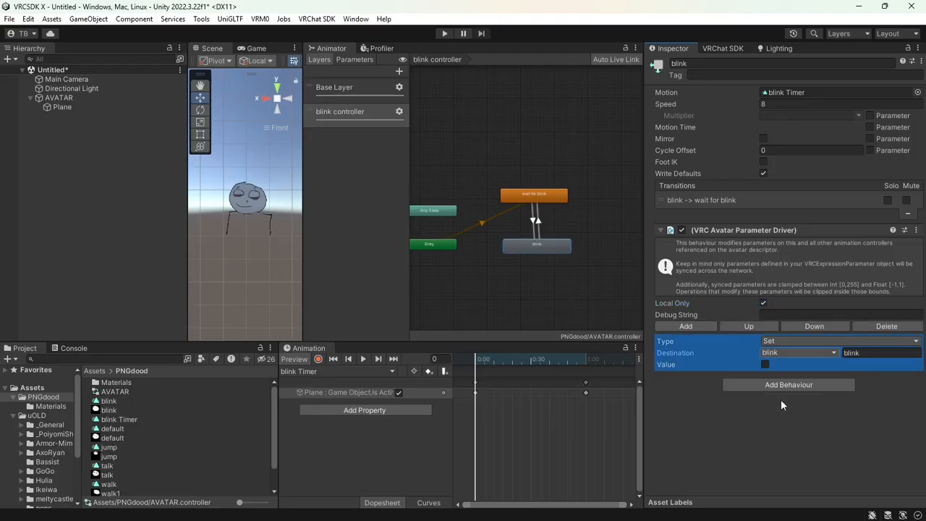
pyautogui.click(766, 365)
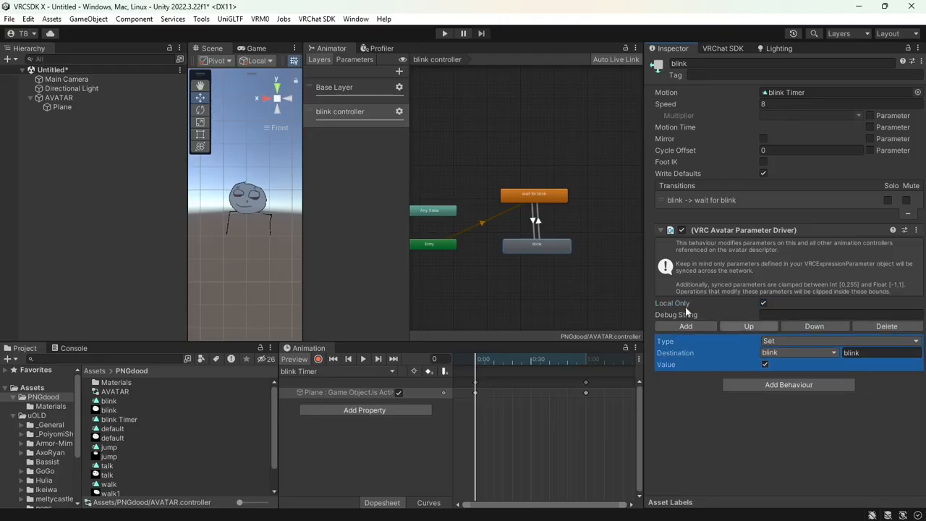
pyautogui.click(489, 186)
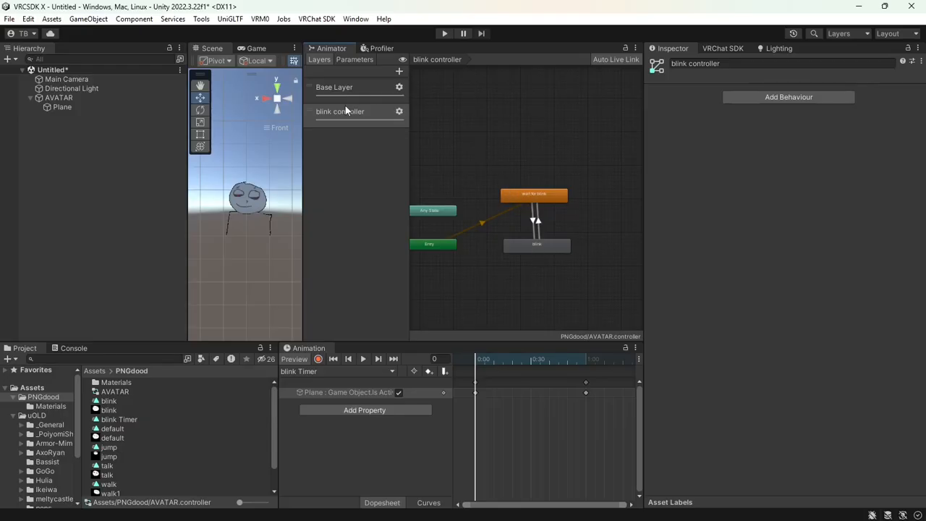
# Review the animator parameters and the Base Layer's blink state
pyautogui.click(341, 60)
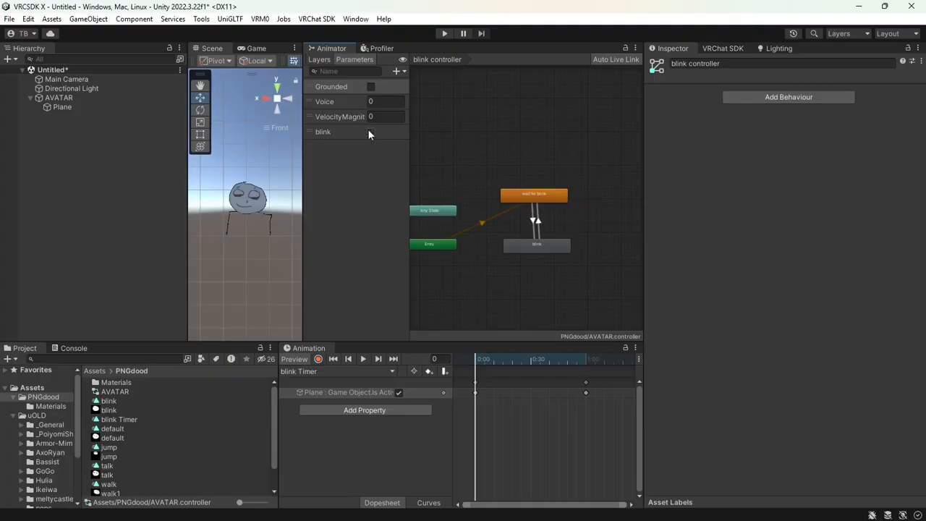
pyautogui.click(319, 60)
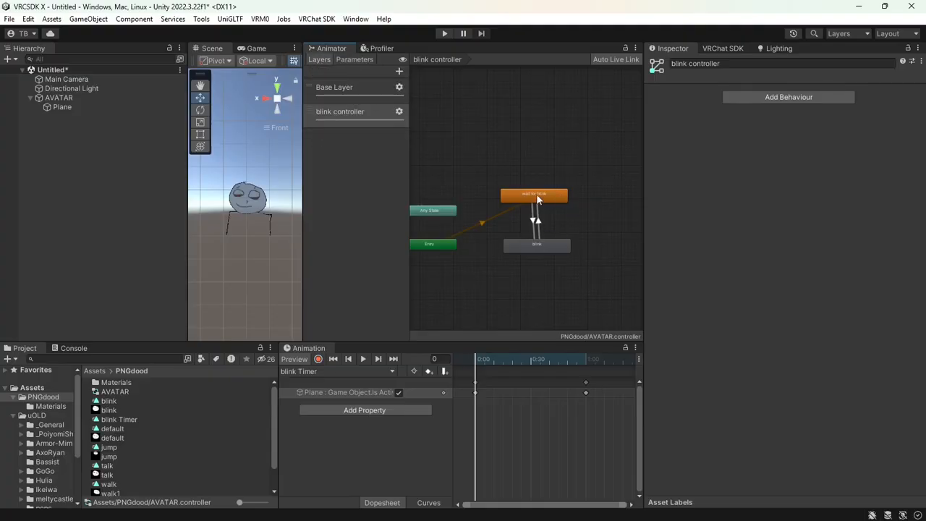
pyautogui.click(357, 84)
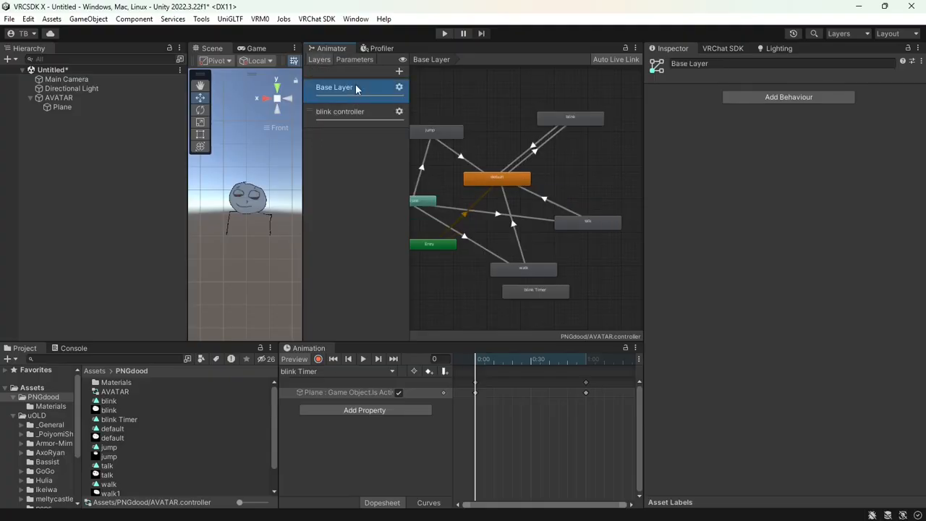
pyautogui.click(584, 117)
pyautogui.click(567, 154)
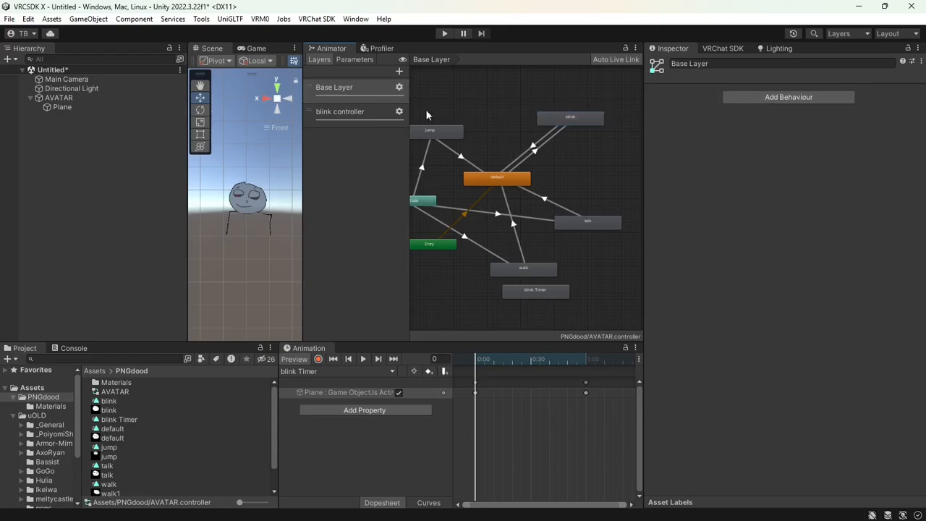
# Select AVATAR and bring up the VRChat SDK avatar builder
pyautogui.click(139, 97)
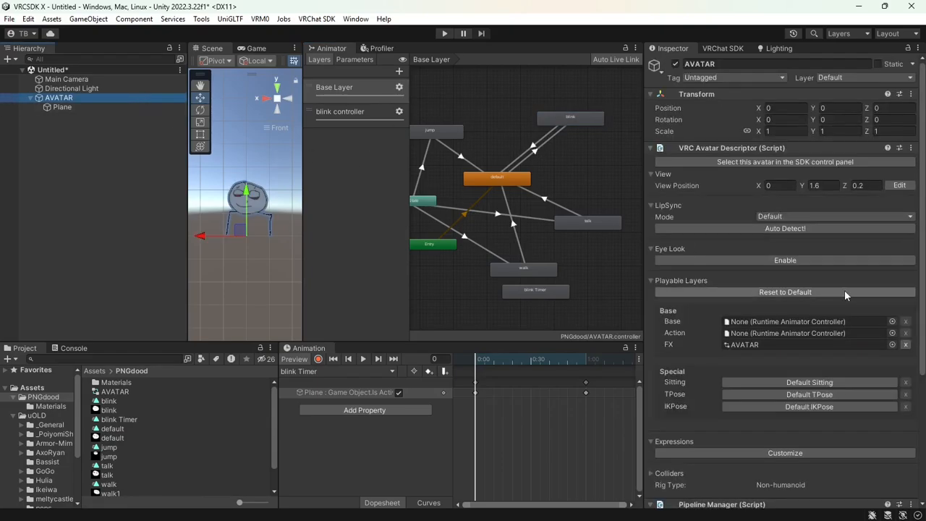
pyautogui.hotkey('shift', 'space')
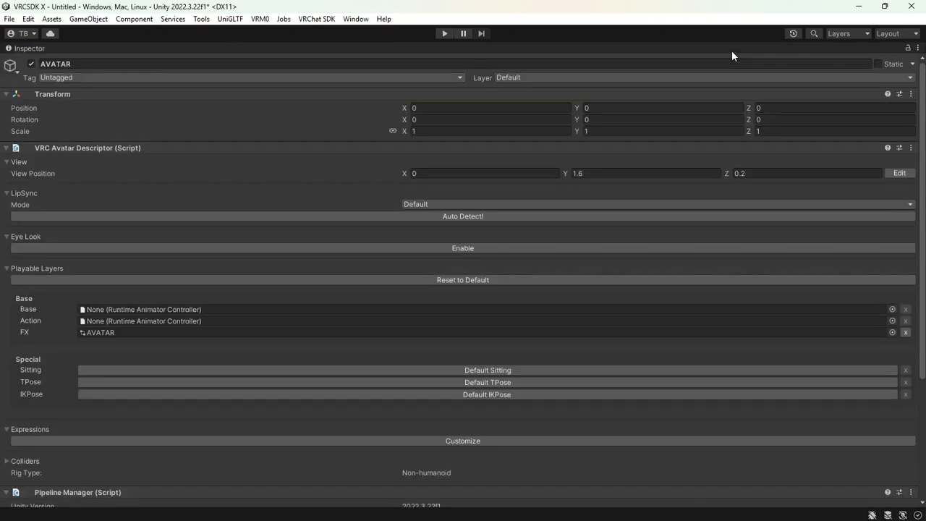
pyautogui.hotkey('shift', 'space')
pyautogui.click(731, 50)
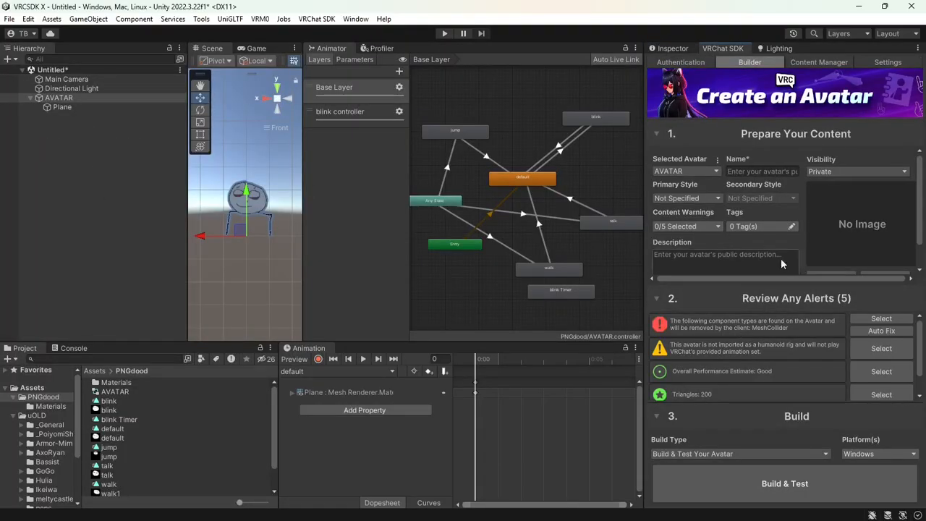
# Auto-fix the MeshCollider alert, run Build & Test, and save the scene as pngdood in PNGdood
pyautogui.click(881, 331)
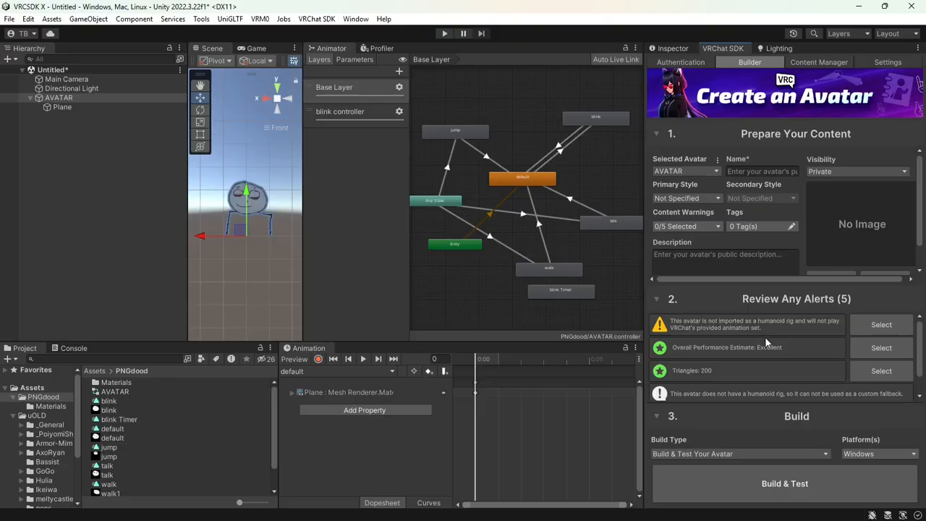
pyautogui.click(780, 479)
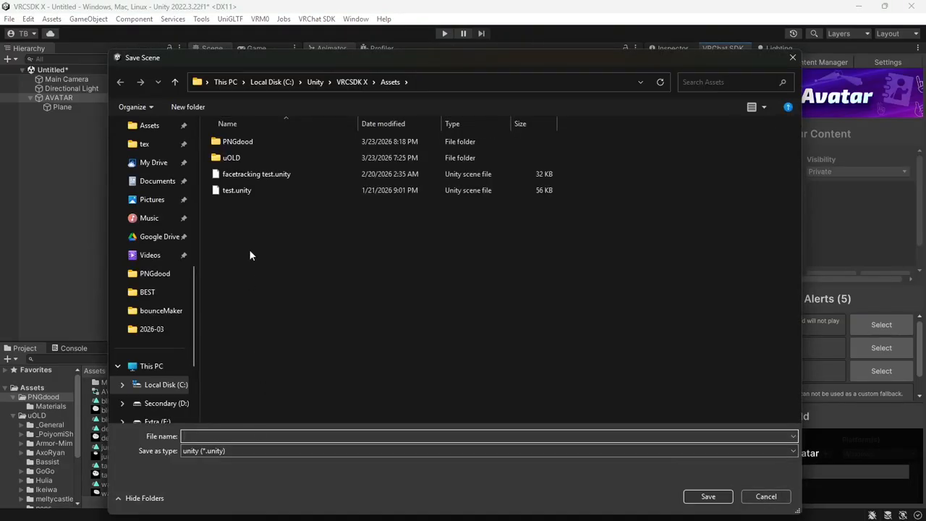
pyautogui.doubleClick(278, 142)
pyautogui.click(277, 436)
pyautogui.write('pngdood')
pyautogui.press('Return')
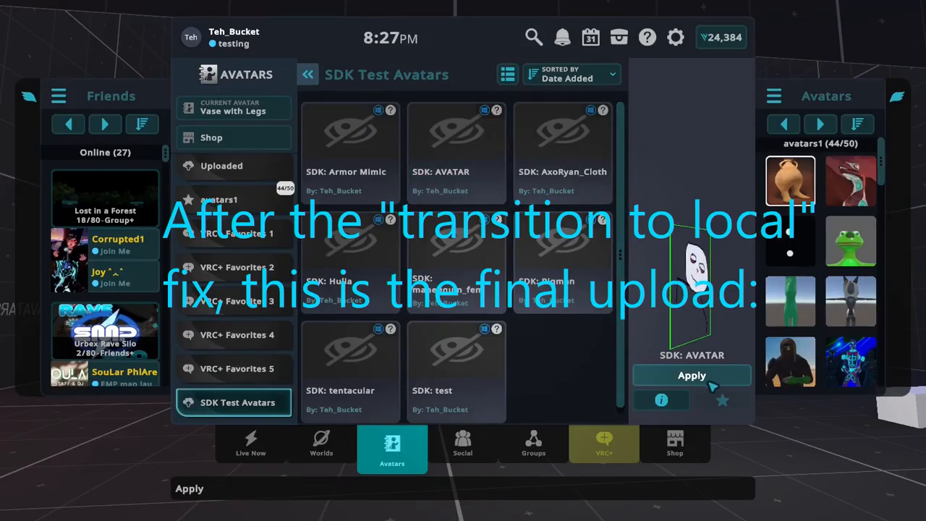
# Apply the SDK: AVATAR test avatar and walk up to the mirror to watch it
pyautogui.click(714, 377)
pyautogui.press('Escape')
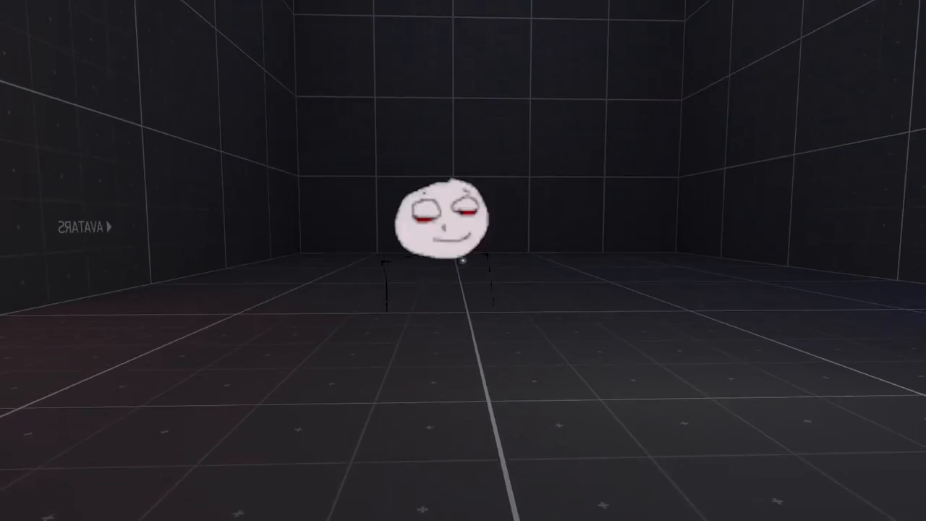
pyautogui.press('w')
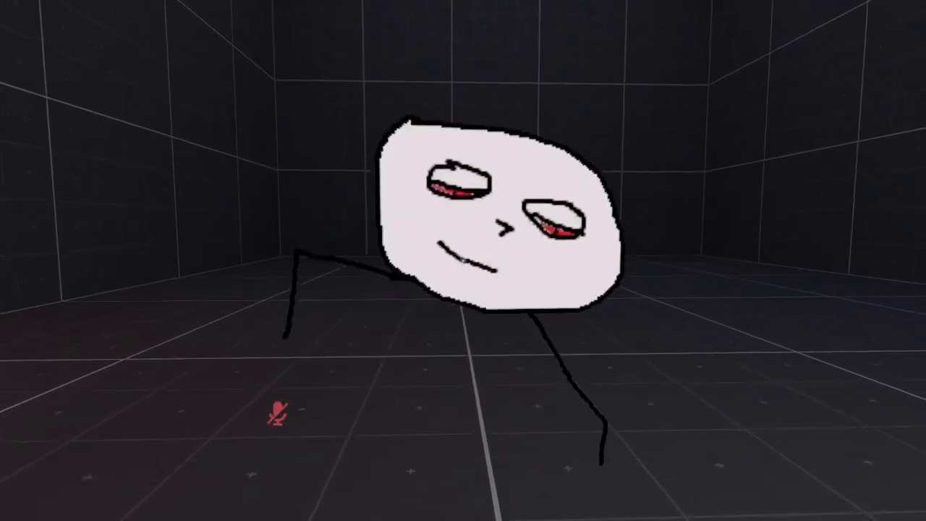
pyautogui.press('s')
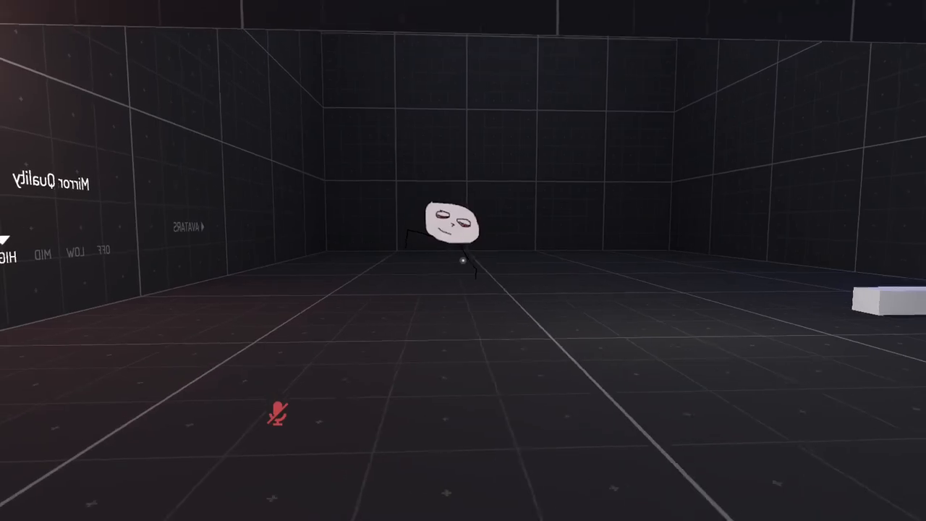
pyautogui.press('w')
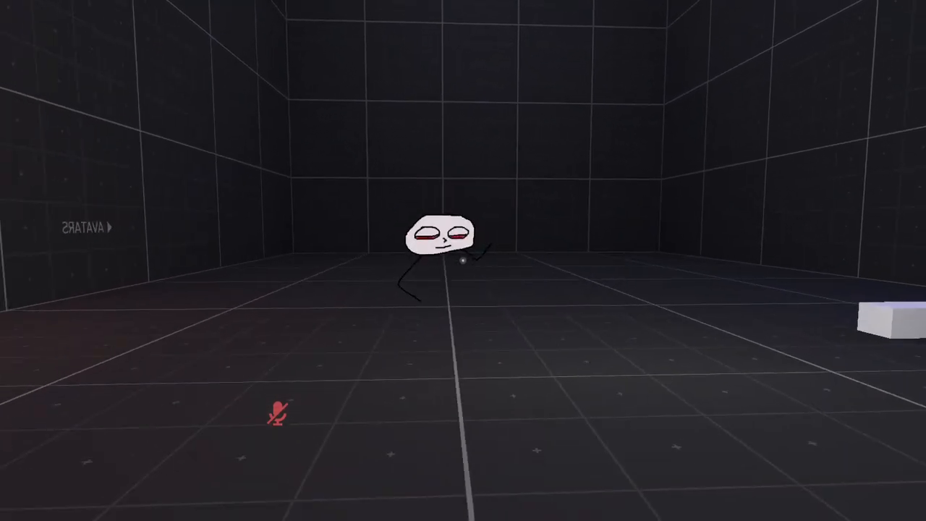
pyautogui.press('v')
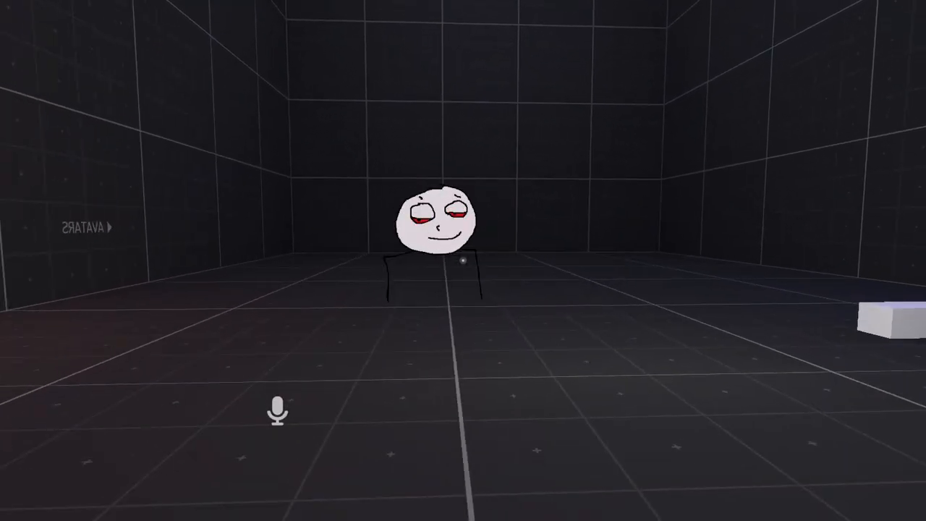
pyautogui.press('v')
pyautogui.press('w')
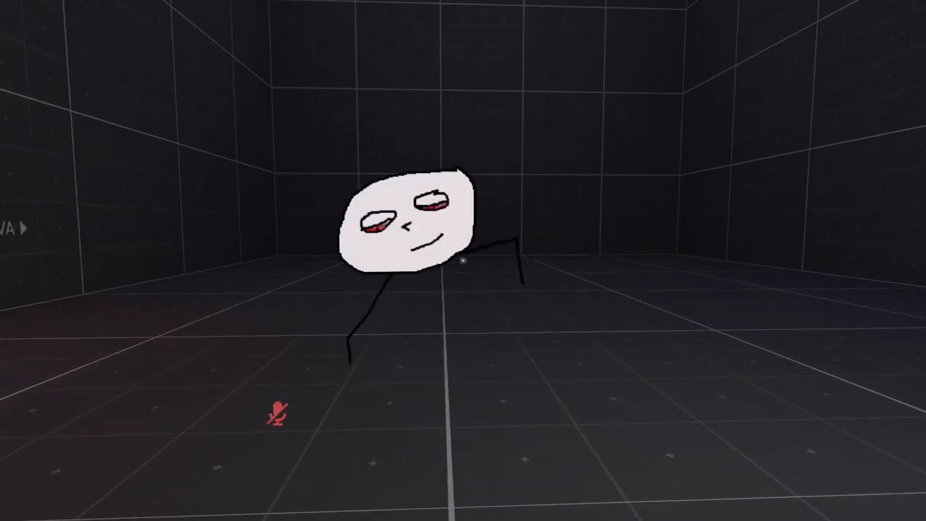
pyautogui.hotkey('alt', 'Tab')
pyautogui.hotkey('alt', 'Tab')
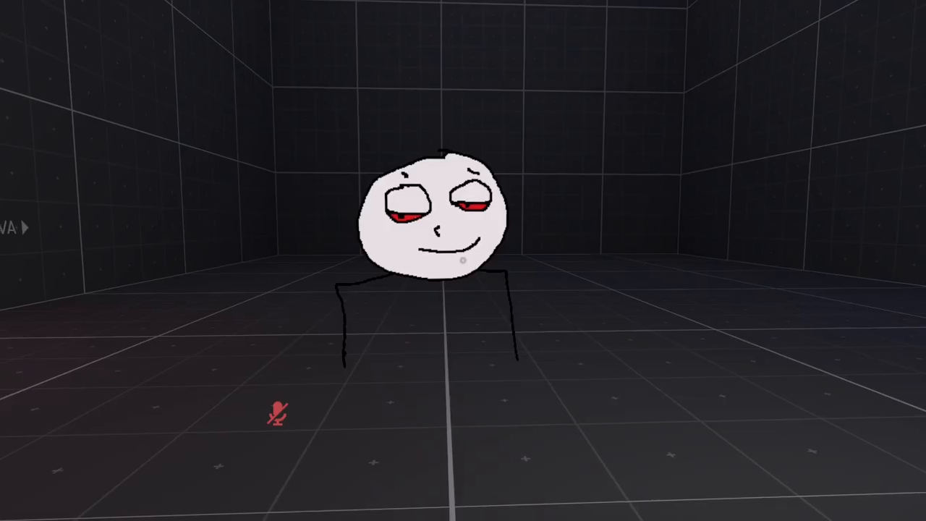